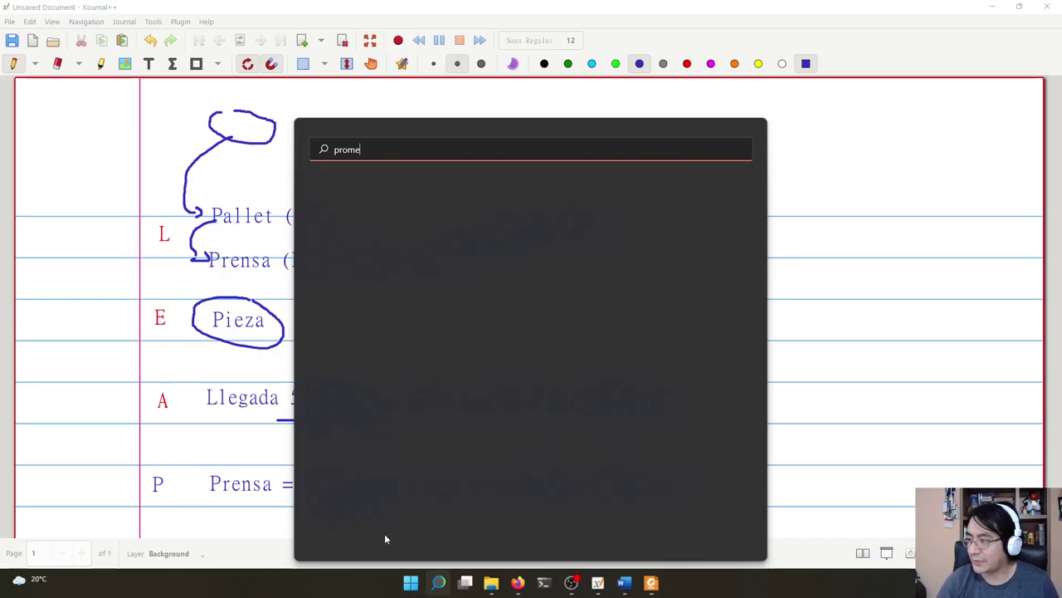
# - Launch ProModel 2016 and dismiss the student version notice and the Getting Started window
pyautogui.press('BackSpace')
pyautogui.press('BackSpace')
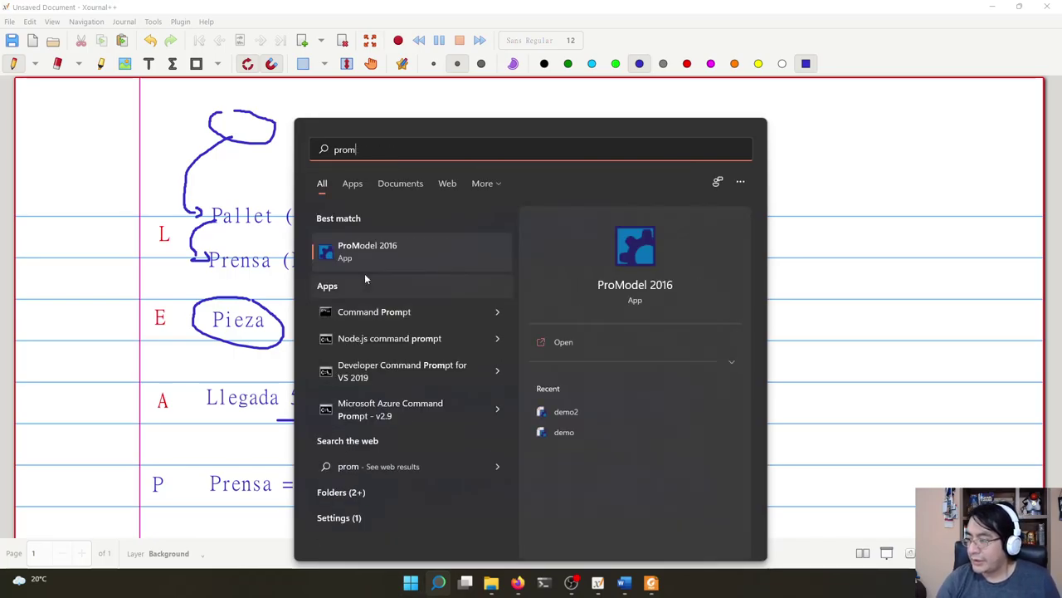
pyautogui.click(367, 261)
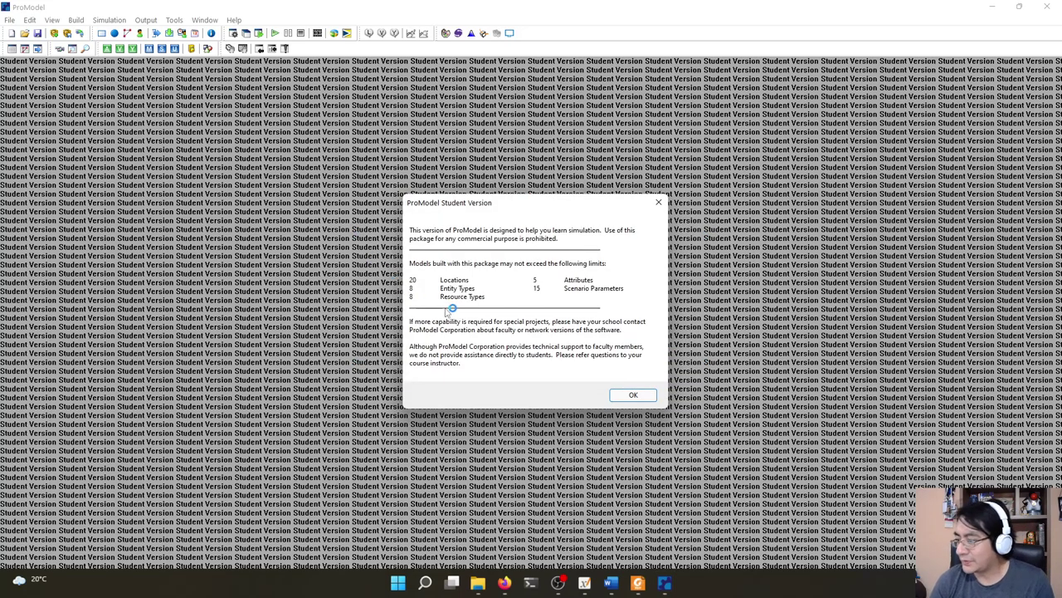
pyautogui.click(634, 396)
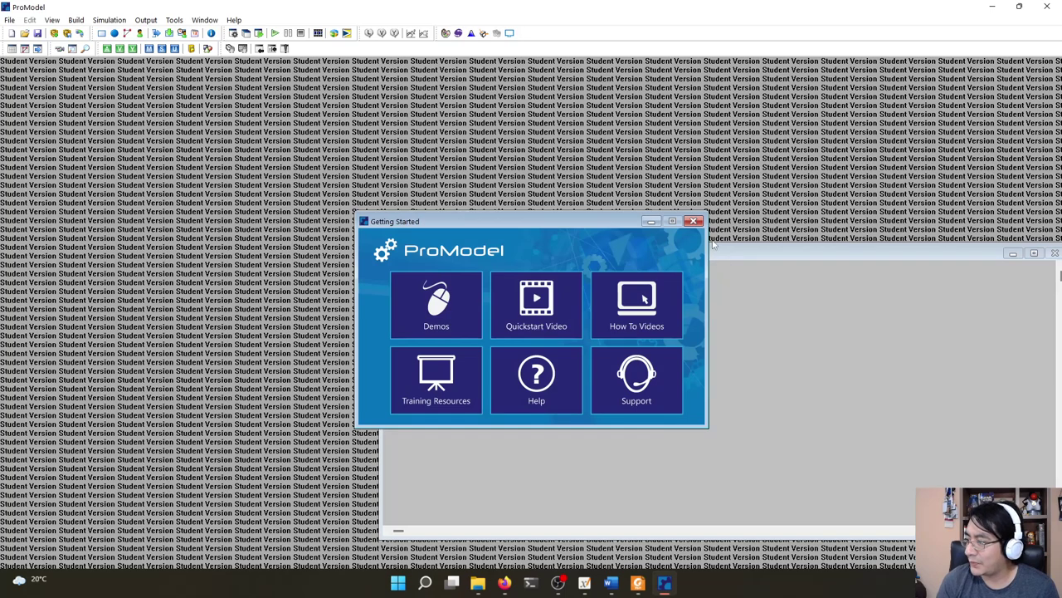
pyautogui.click(696, 221)
# - Shift the Layout window slightly aside and open the Locations editor
pyautogui.moveTo(758, 260); pyautogui.dragTo(710, 261)
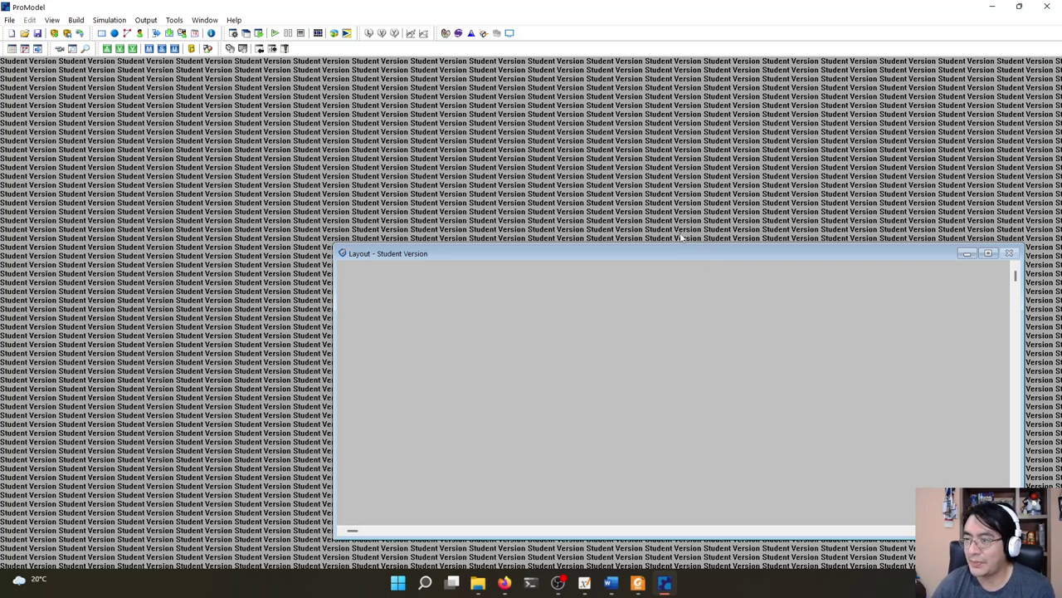
pyautogui.click(108, 19)
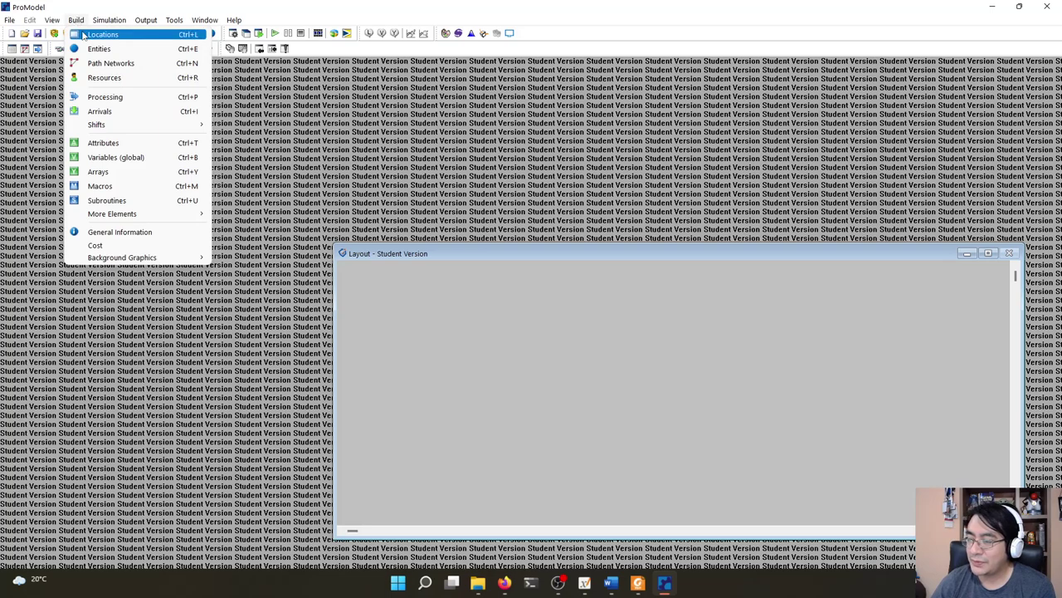
pyautogui.click(83, 34)
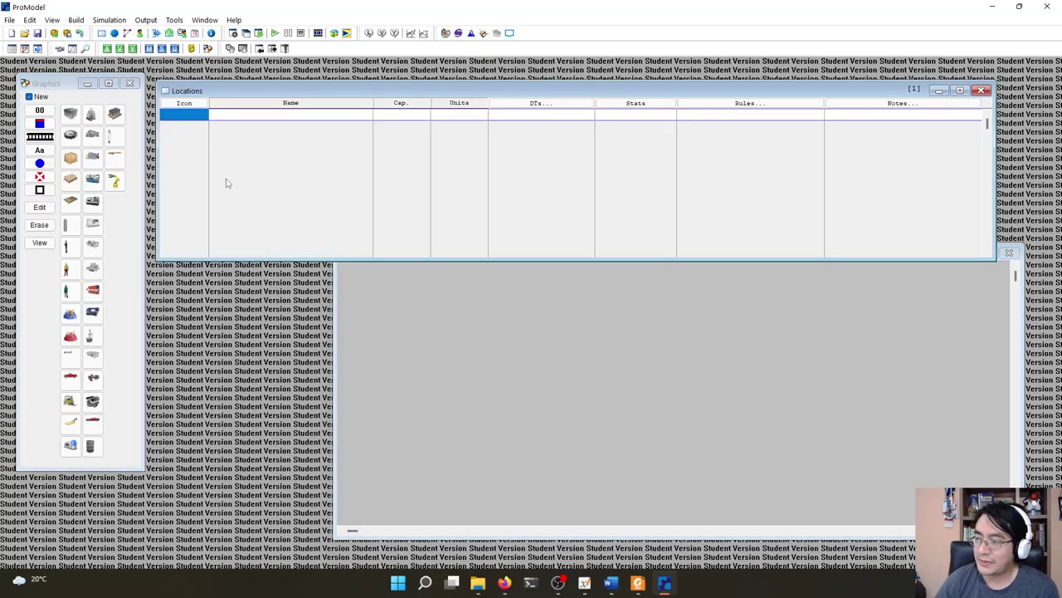
# - Arrange the workspace with a widened Locations table above, and the Graphics palette beside the Layout window below it
pyautogui.click(662, 329)
pyautogui.moveTo(654, 256); pyautogui.dragTo(535, 277)
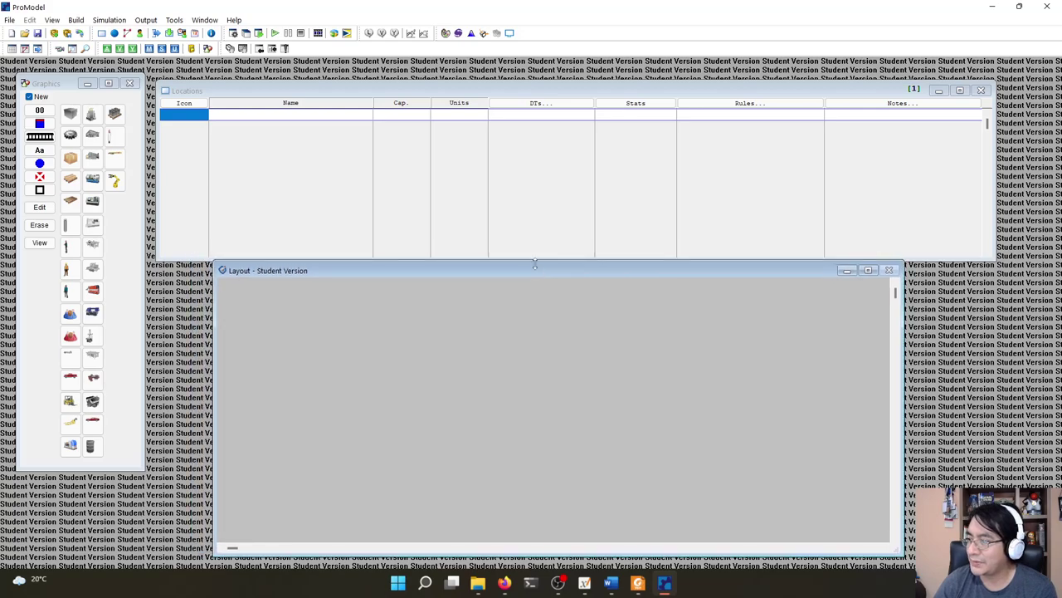
pyautogui.moveTo(567, 93); pyautogui.dragTo(571, 80)
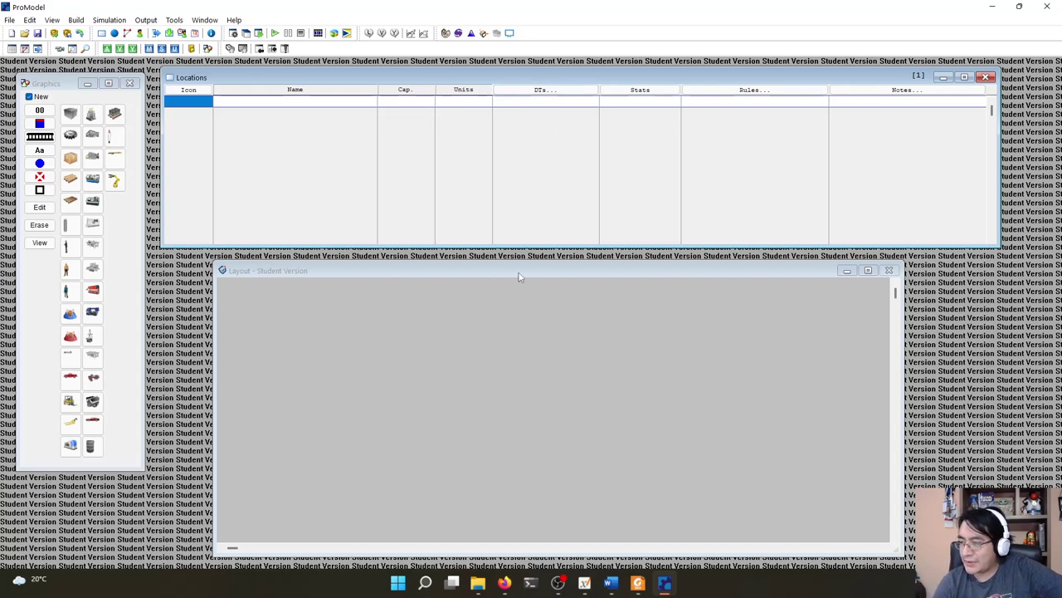
pyautogui.moveTo(516, 277); pyautogui.dragTo(616, 268)
pyautogui.moveTo(56, 87); pyautogui.dragTo(68, 123)
pyautogui.moveTo(152, 503); pyautogui.dragTo(143, 434)
pyautogui.moveTo(64, 120); pyautogui.dragTo(75, 290)
pyautogui.moveTo(165, 248); pyautogui.dragTo(33, 240)
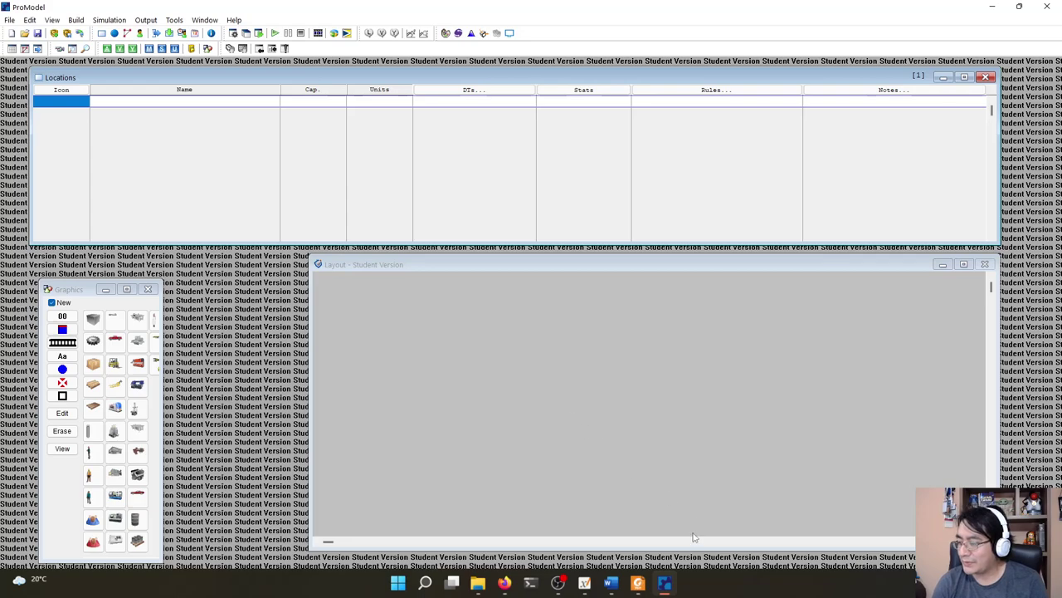
# - Switch to the Xournal++ notes, underline the word "Salida", and return to ProModel
pyautogui.click(585, 583)
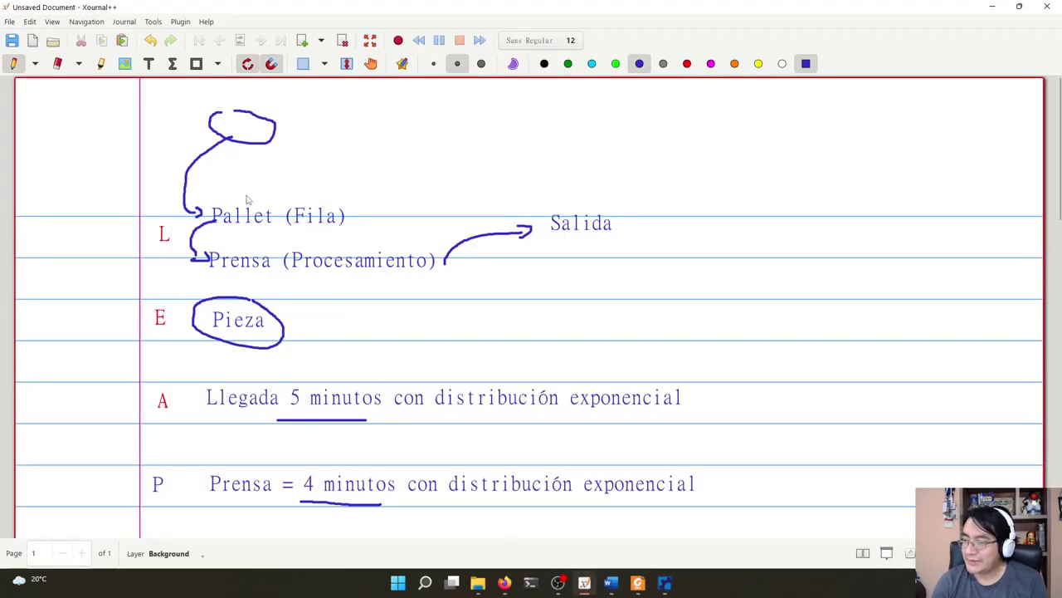
pyautogui.moveTo(550, 240); pyautogui.dragTo(615, 242)
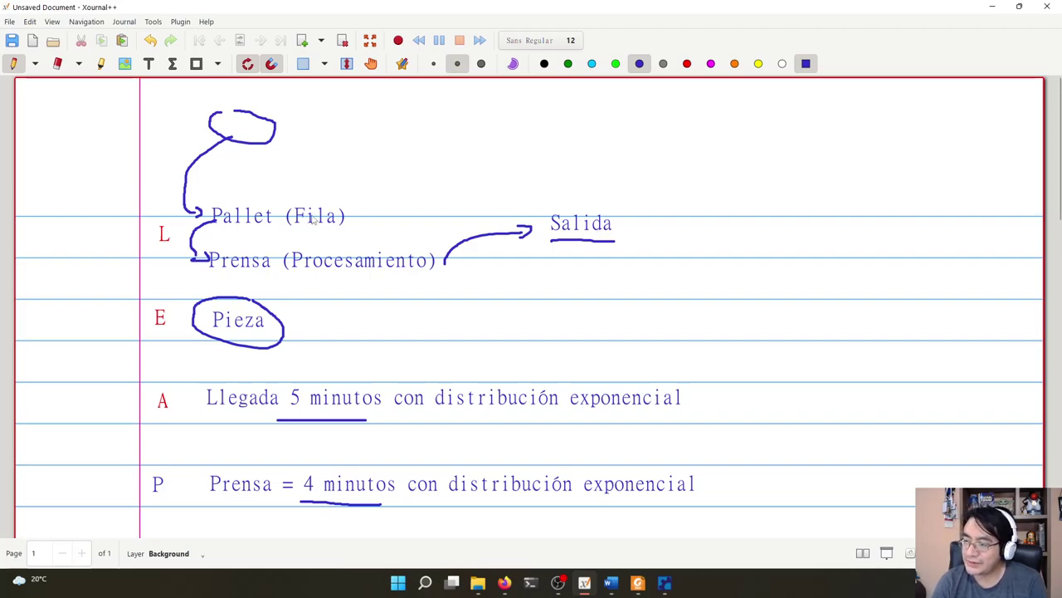
pyautogui.click(992, 8)
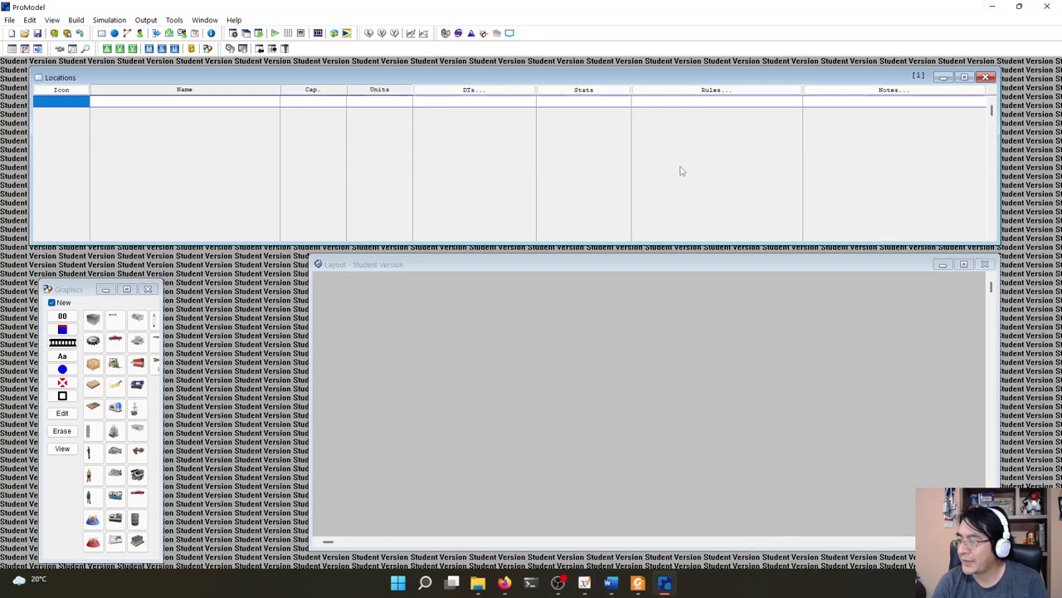
# - Enlarge the Graphics palette, place a Pallet Boxes location in the layout, and scale it up to several times its size
pyautogui.moveTo(57, 289); pyautogui.dragTo(63, 246)
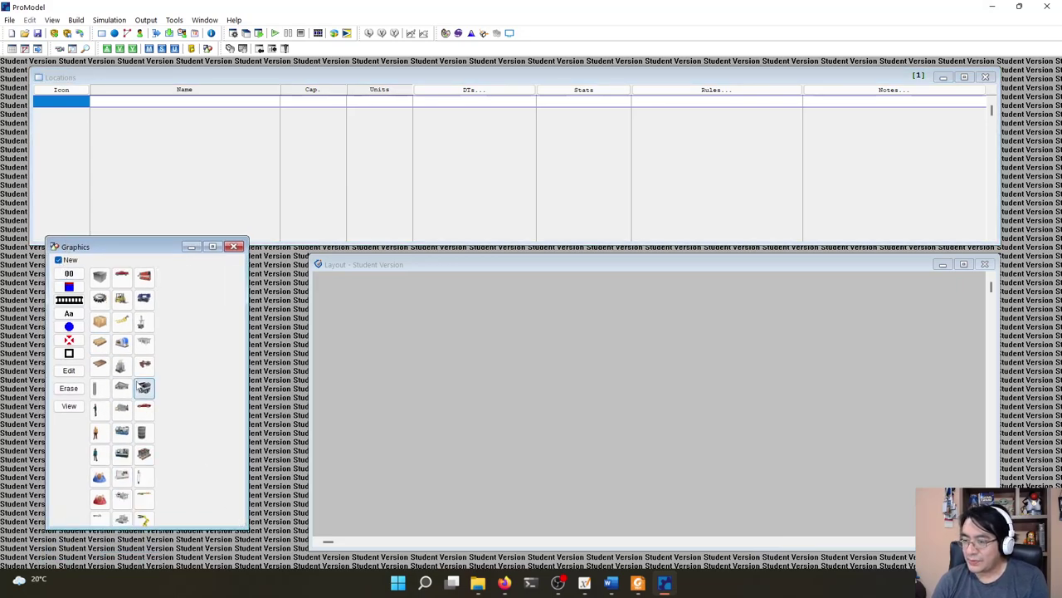
pyautogui.moveTo(134, 253); pyautogui.dragTo(141, 278)
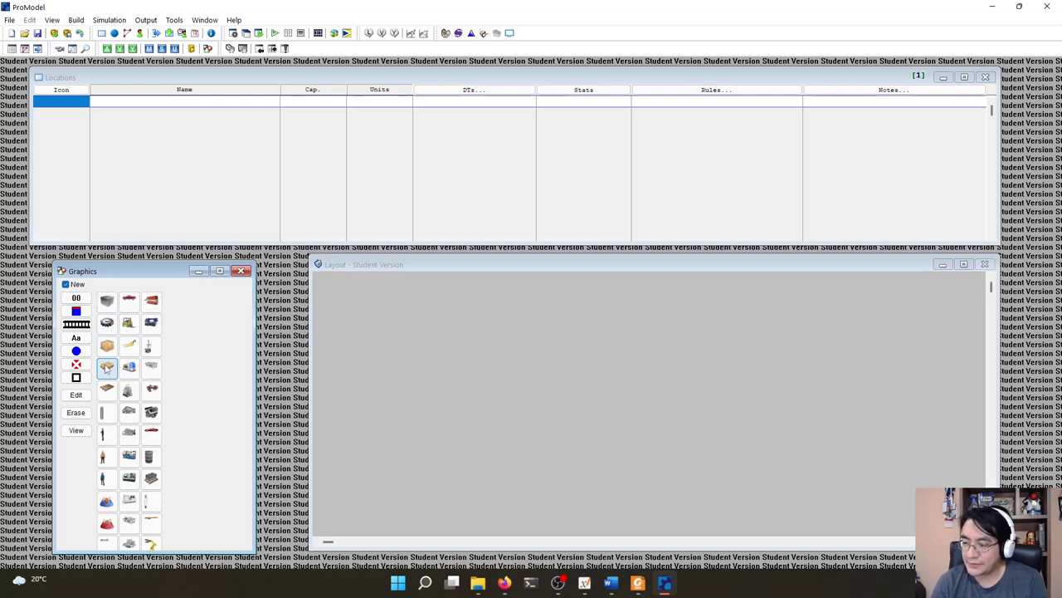
pyautogui.click(415, 369)
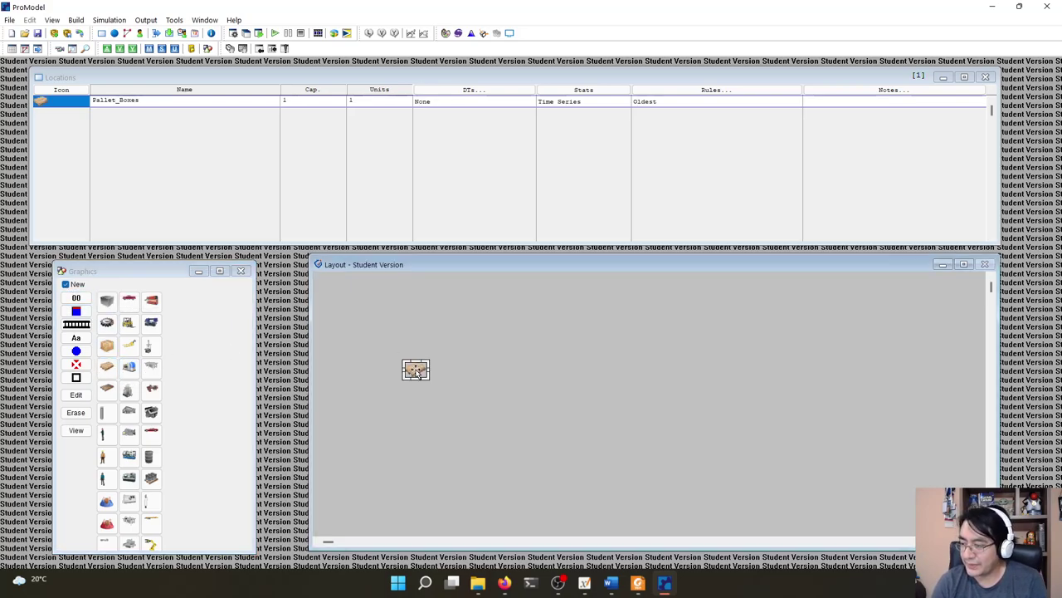
pyautogui.moveTo(429, 380); pyautogui.dragTo(532, 452)
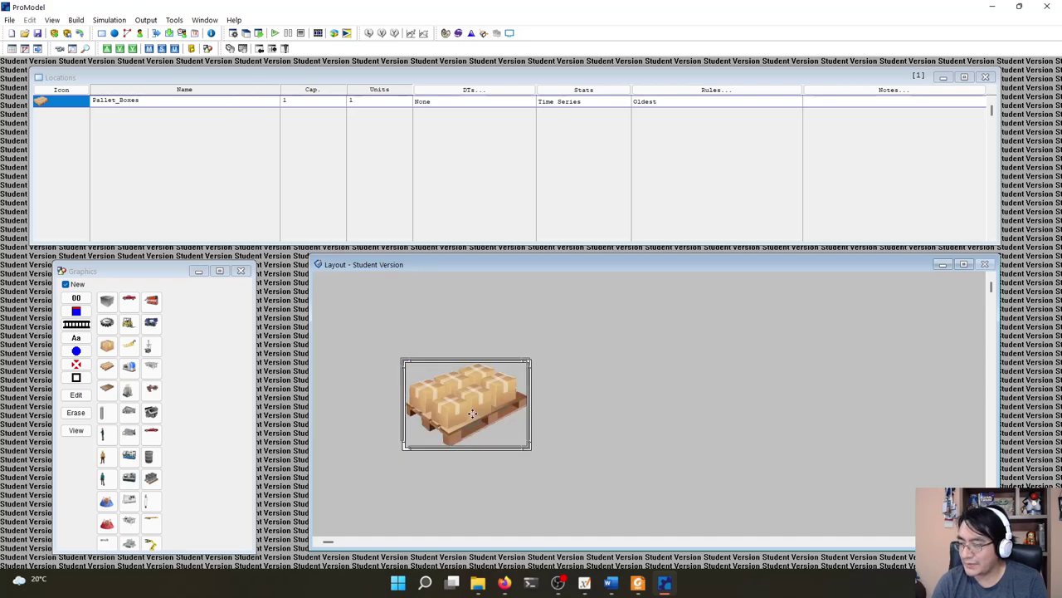
pyautogui.moveTo(475, 415); pyautogui.dragTo(450, 402)
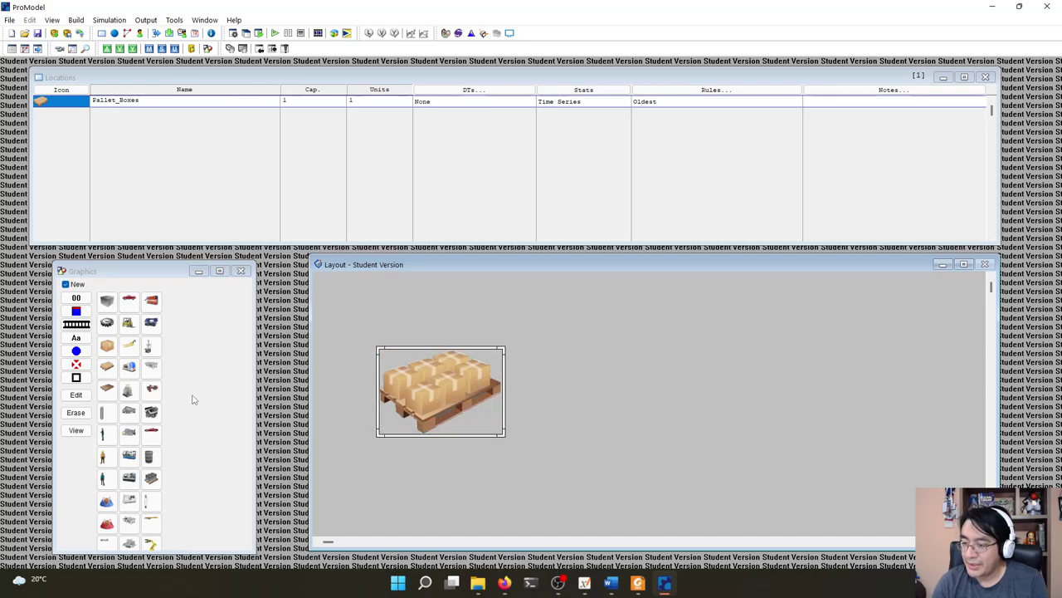
# - Place an enlarged Drill Press location in the layout beside the pallet
pyautogui.click(128, 544)
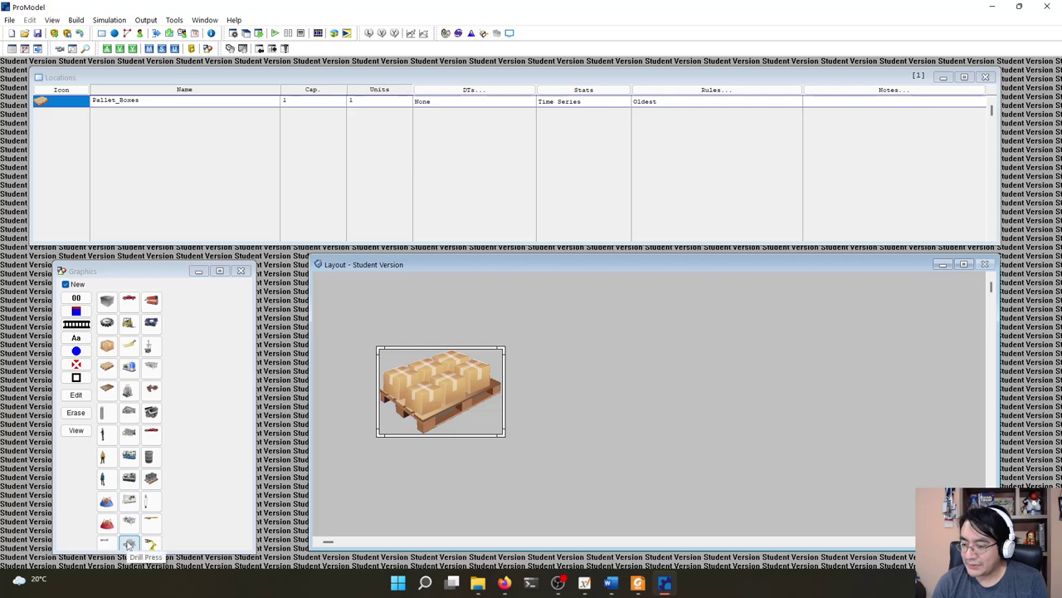
pyautogui.click(609, 376)
pyautogui.moveTo(628, 388); pyautogui.dragTo(655, 401)
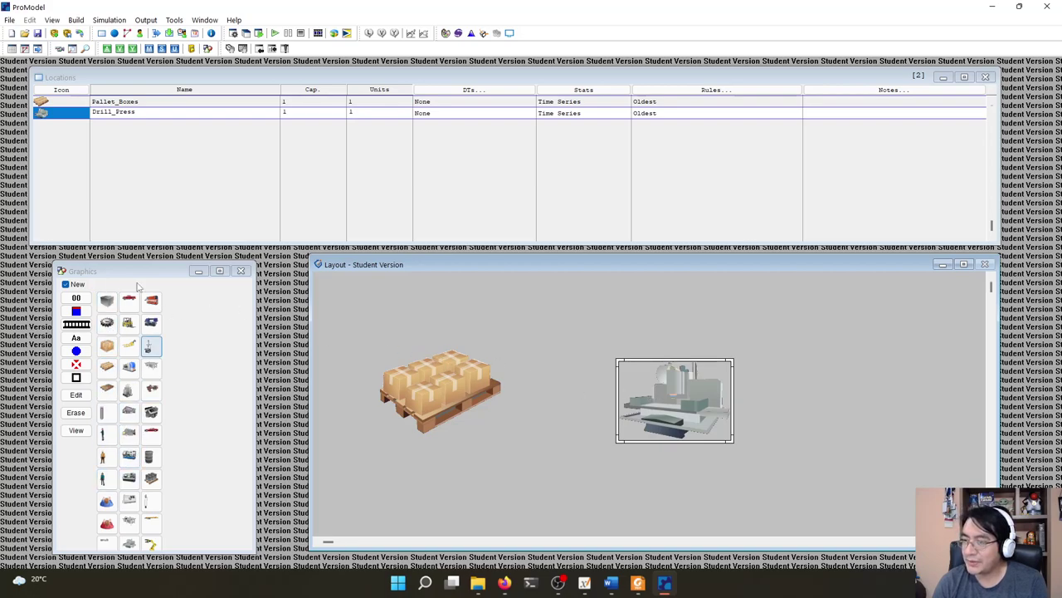
# - Rename the Pallet_Boxes location as Fila
pyautogui.click(127, 103)
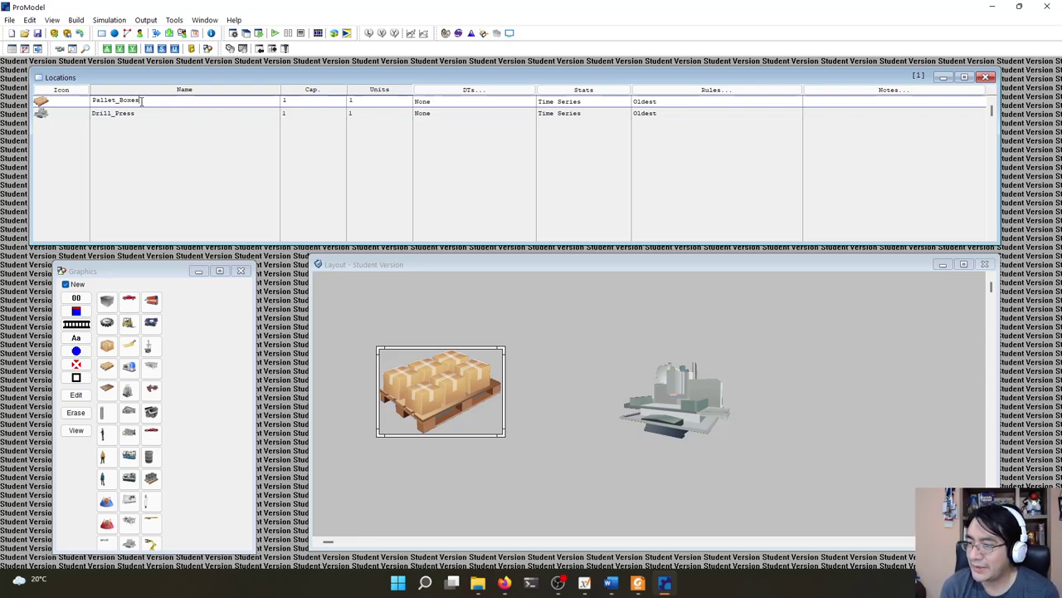
pyautogui.doubleClick(141, 101)
pyautogui.press('BackSpace')
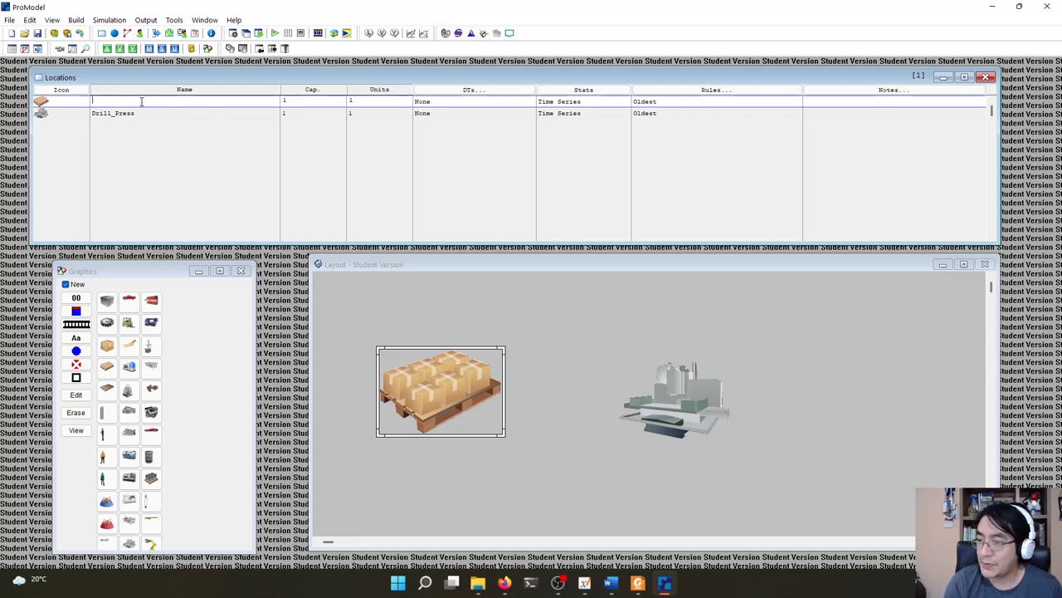
pyautogui.write('Fila')
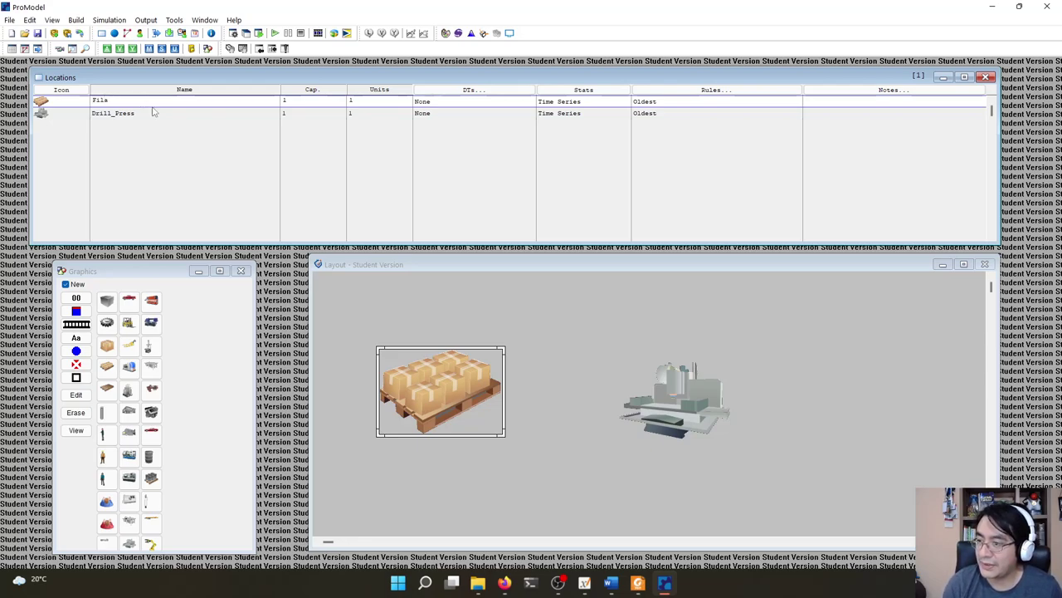
# - Rename the Drill_Press location as Prensa
pyautogui.click(136, 118)
pyautogui.doubleClick(137, 118)
pyautogui.write('P')
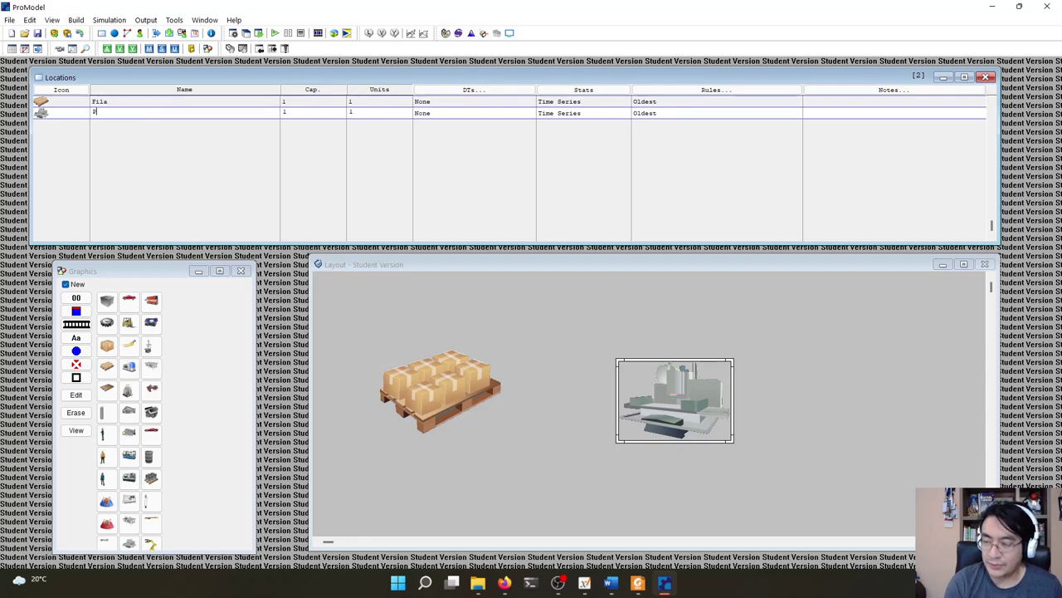
pyautogui.write('rensa')
pyautogui.press('Return')
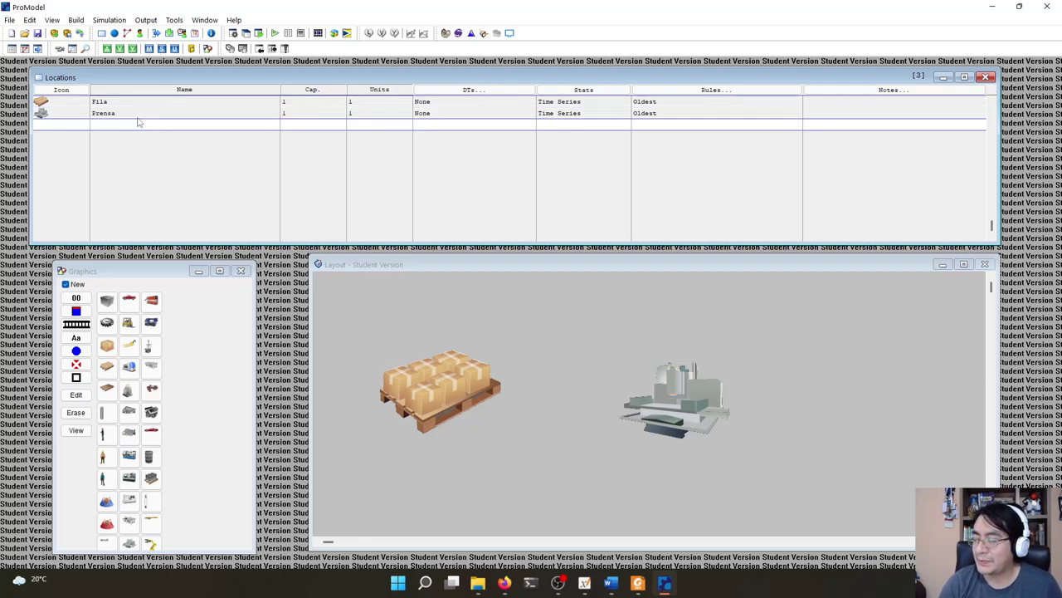
# - Check the piece arrival and exponential distribution conditions in the Word lab instructions, and return to ProModel
pyautogui.click(616, 581)
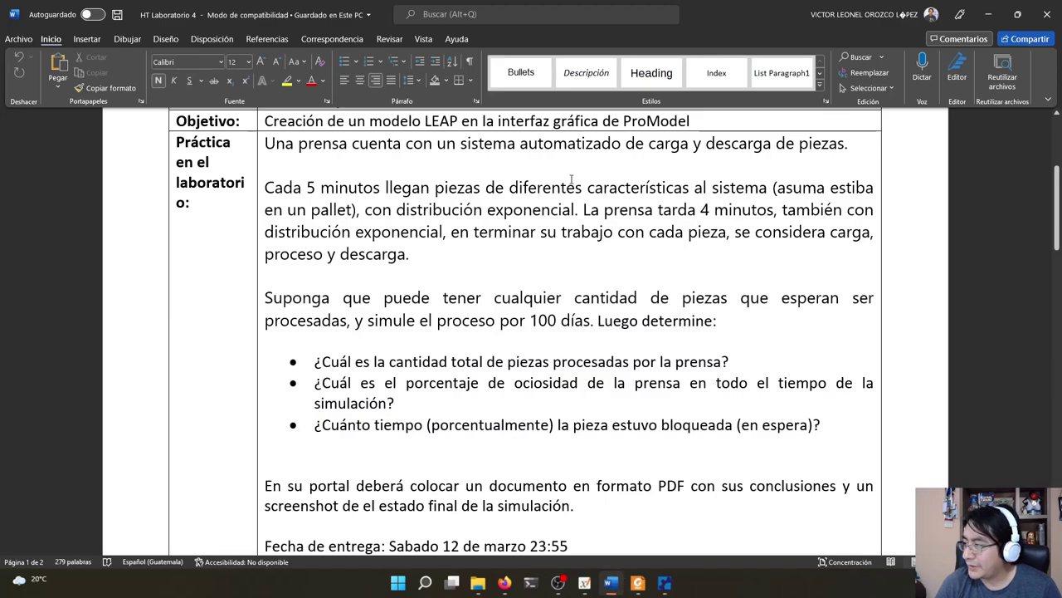
pyautogui.moveTo(354, 211); pyautogui.dragTo(579, 214)
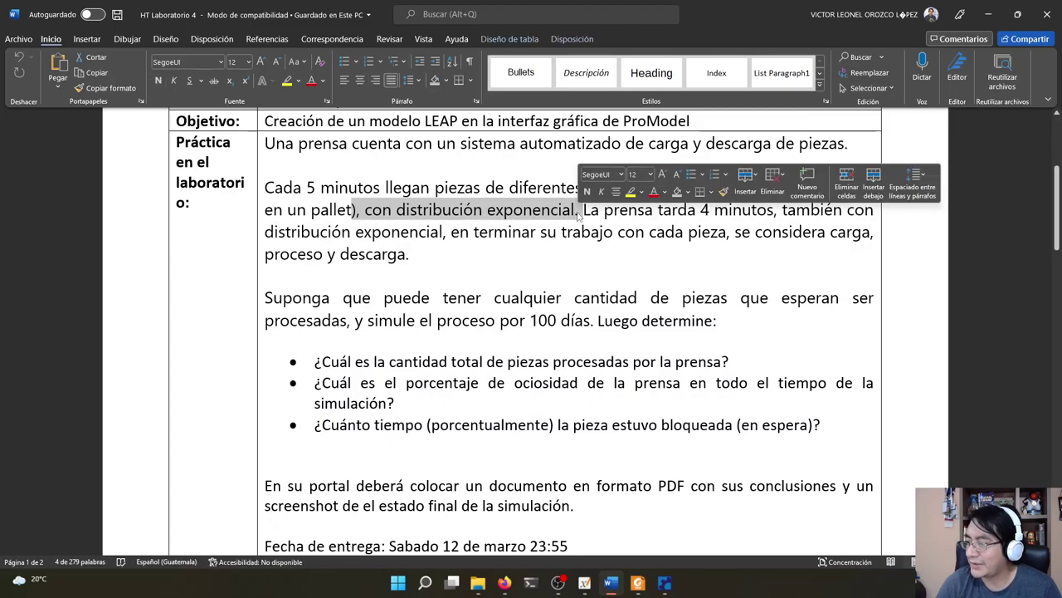
pyautogui.click(988, 14)
# - Set the capacity of the Fila location to inf
pyautogui.click(322, 101)
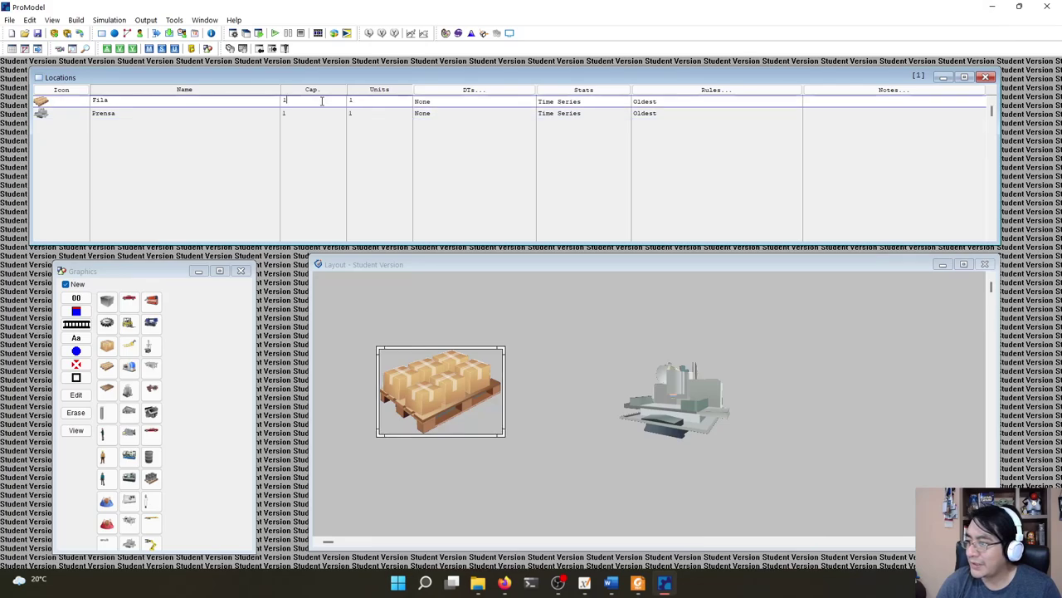
pyautogui.doubleClick(322, 100)
pyautogui.press('BackSpace')
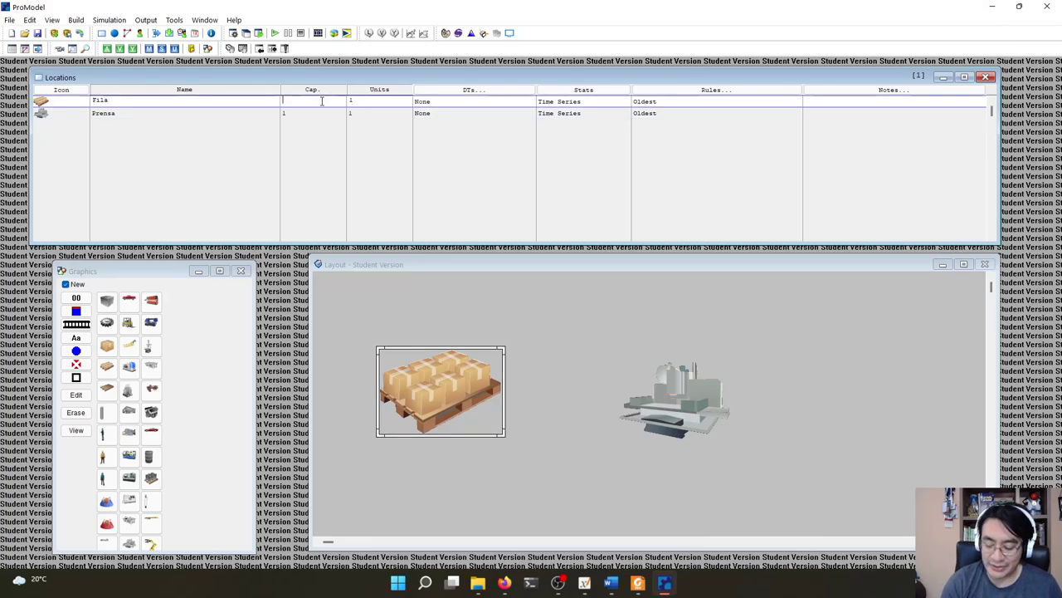
pyautogui.write('inf')
pyautogui.press('Return')
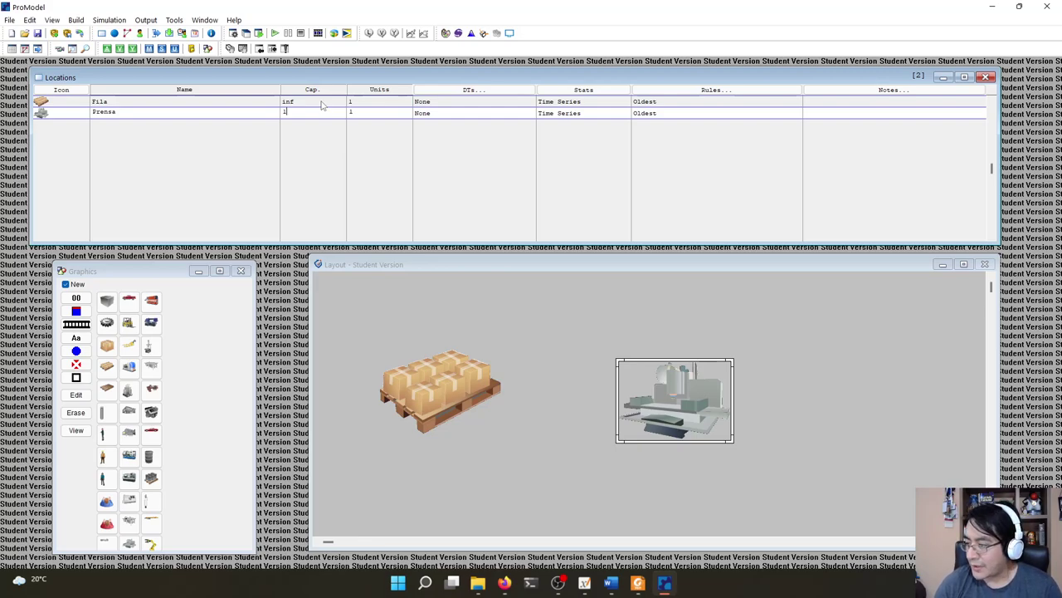
# - Try to add a text label below the pallet as a new location, and delete the label graphic from the layout
pyautogui.click(426, 383)
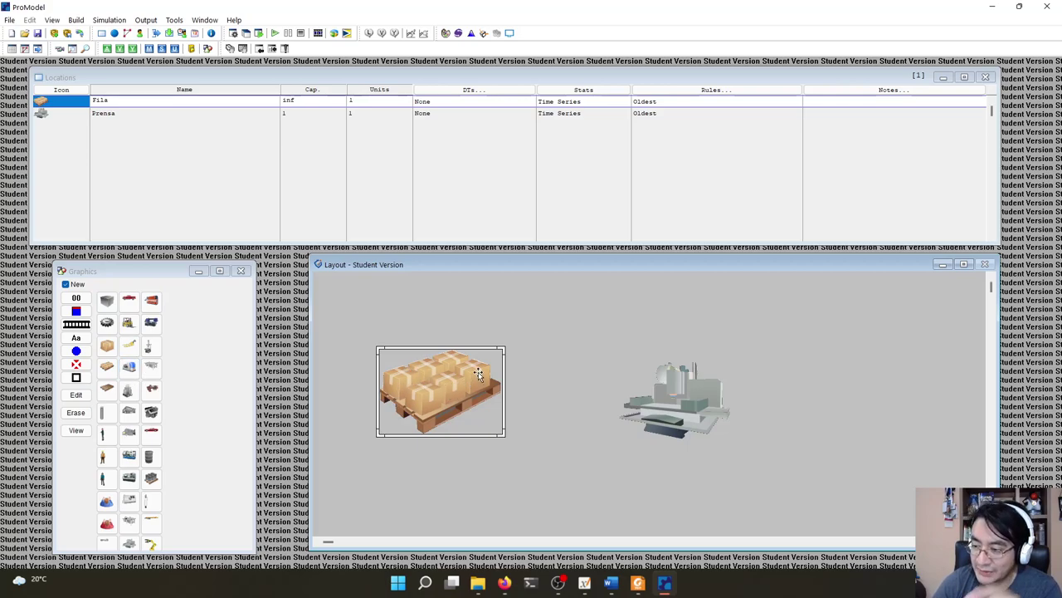
pyautogui.click(178, 333)
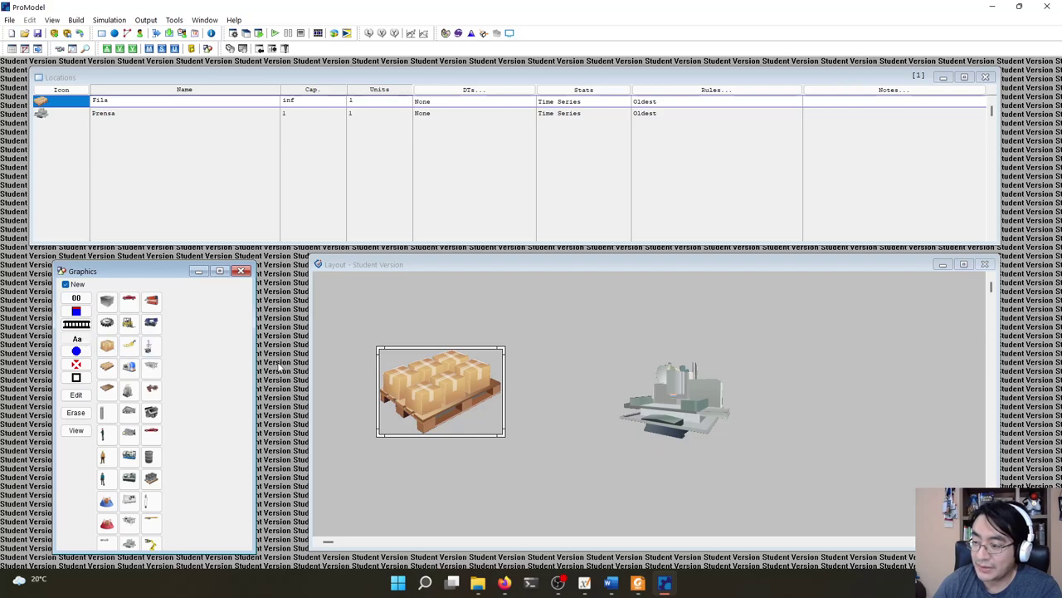
pyautogui.click(404, 452)
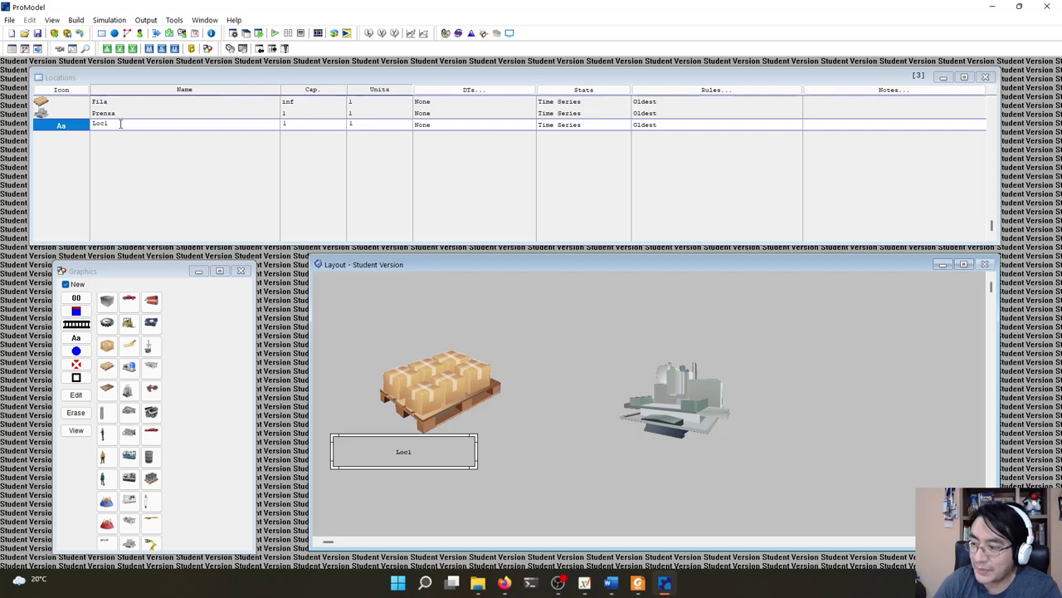
pyautogui.click(120, 124)
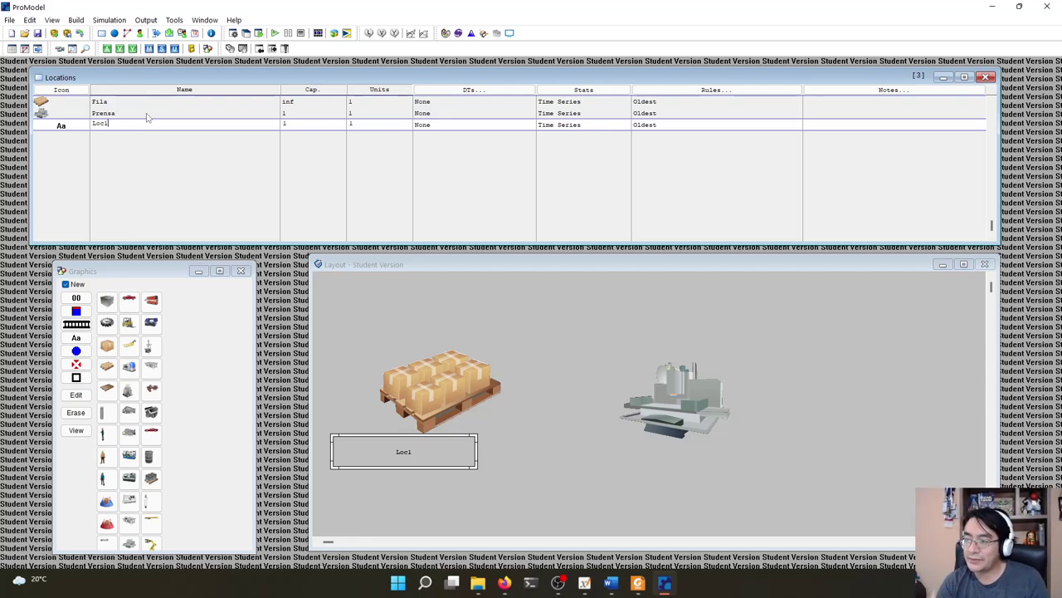
pyautogui.click(429, 522)
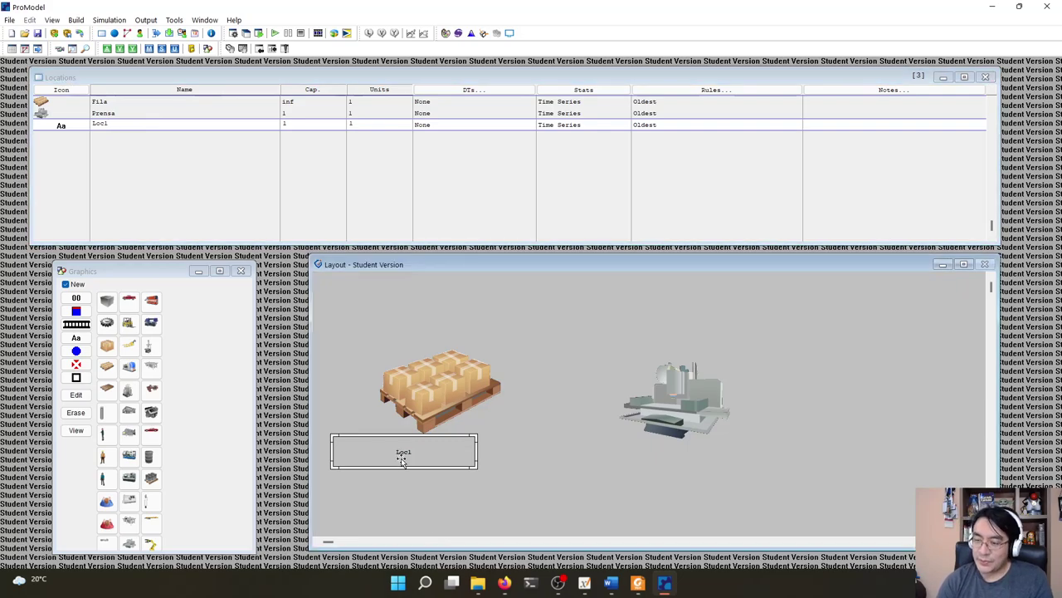
pyautogui.press('Delete')
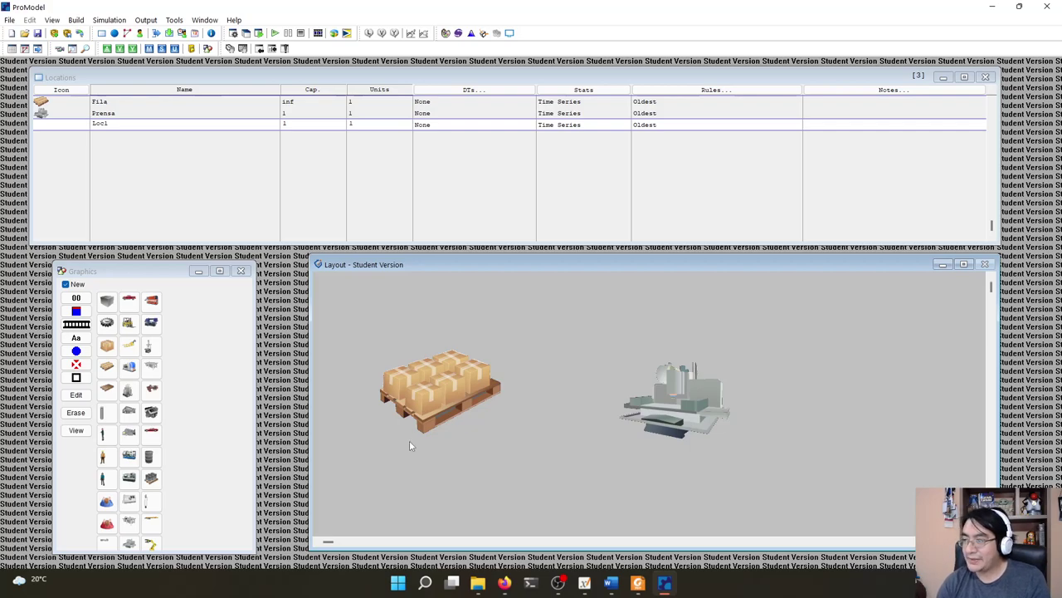
# - Delete the leftover third record, Loc1, from the locations table and confirm the deletion
pyautogui.click(120, 125)
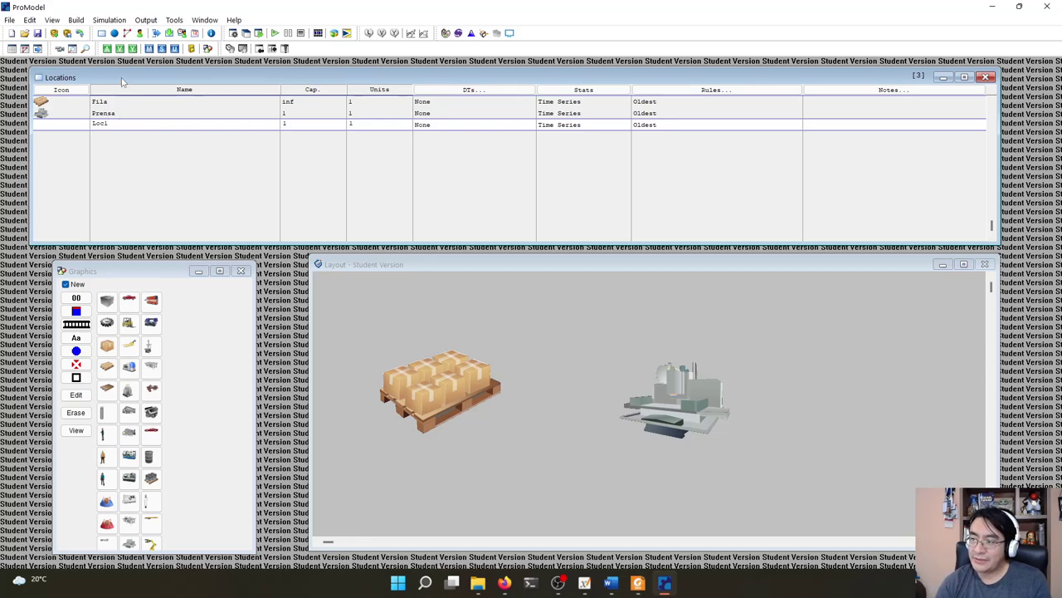
pyautogui.click(30, 22)
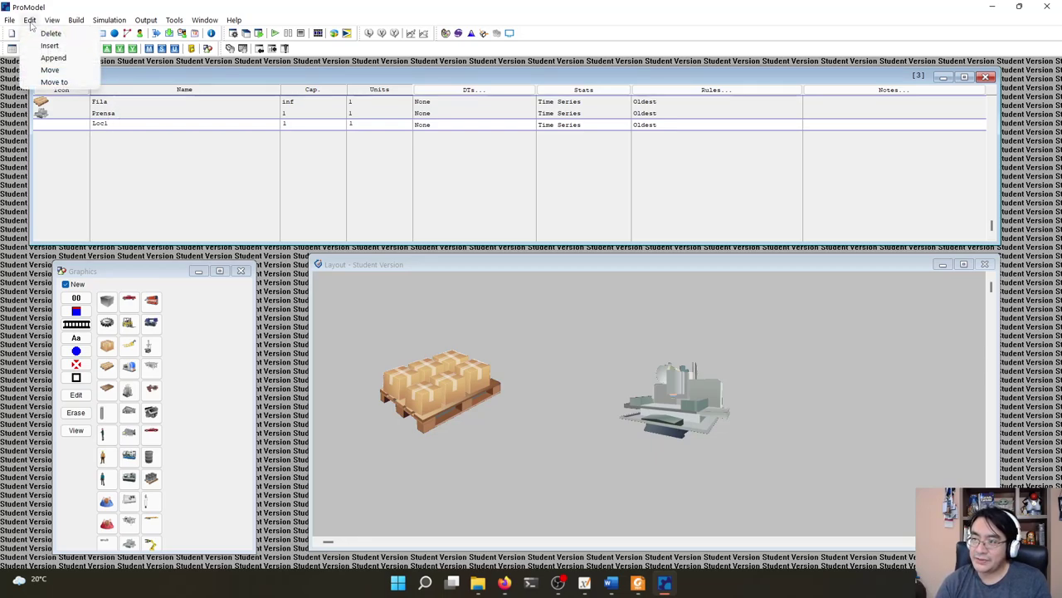
pyautogui.click(42, 35)
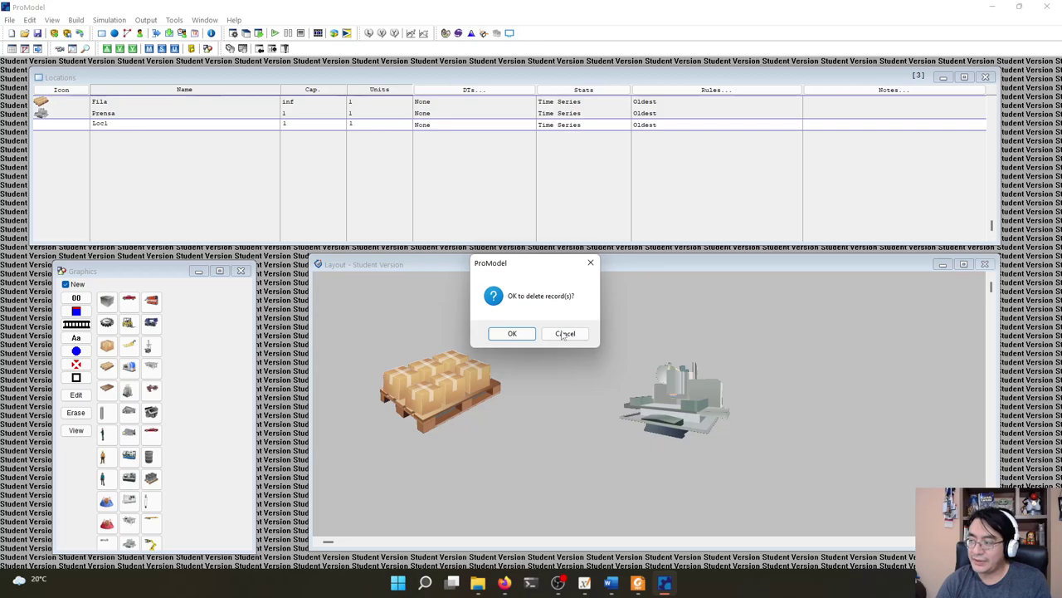
pyautogui.click(523, 334)
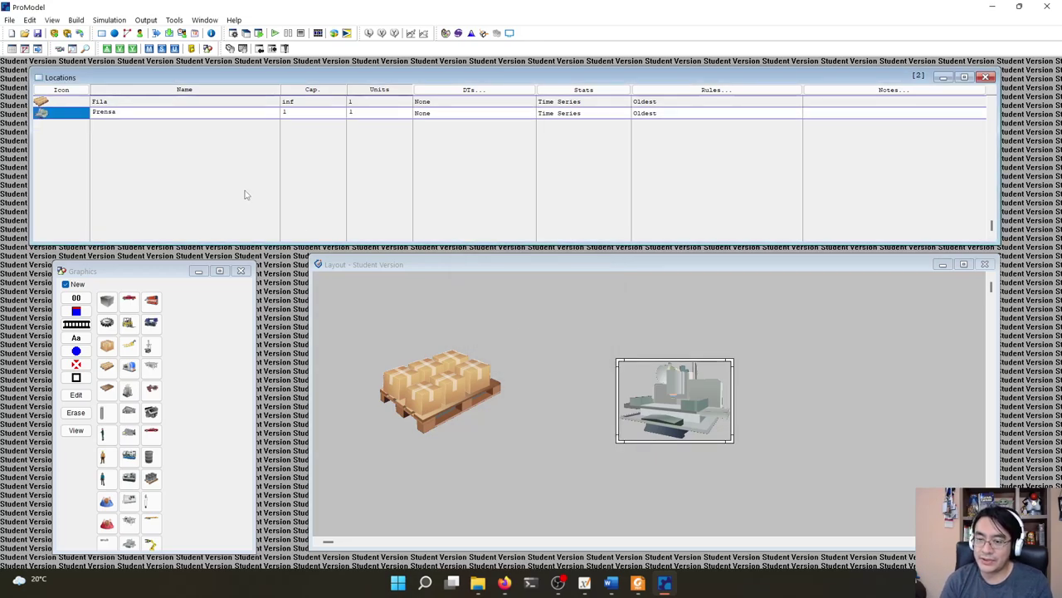
# - Add a name label to the existing Fila location without creating a new record, and place it just below the pallet
pyautogui.click(440, 390)
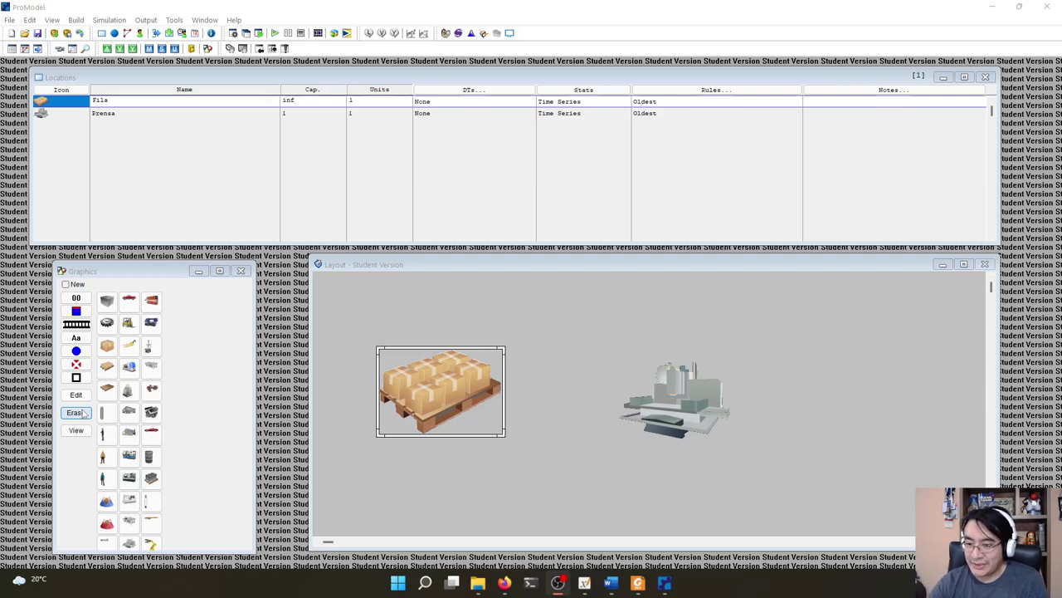
pyautogui.click(407, 377)
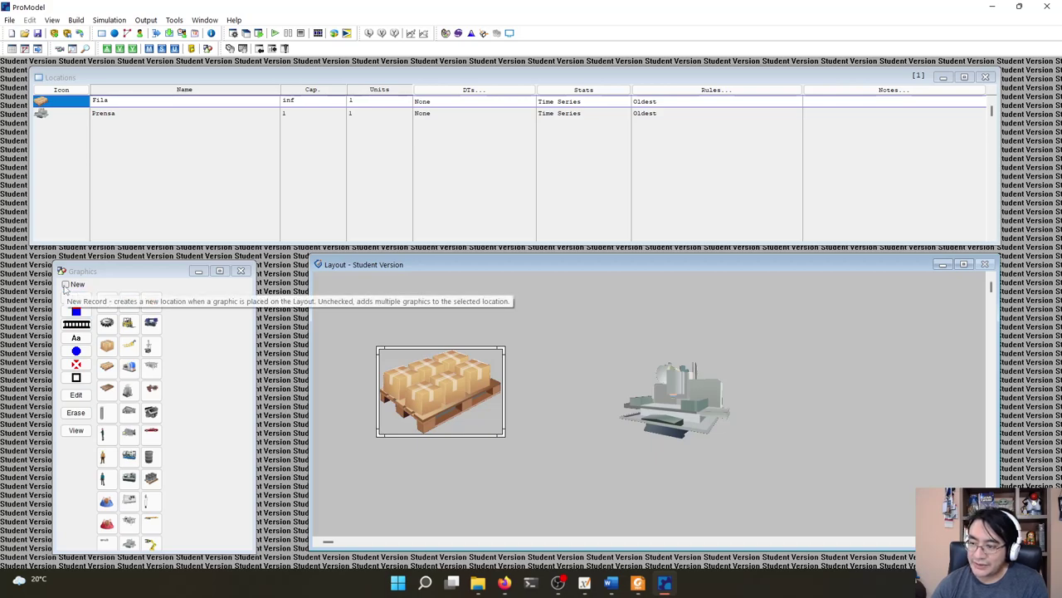
pyautogui.click(414, 381)
pyautogui.moveTo(414, 381); pyautogui.dragTo(450, 449)
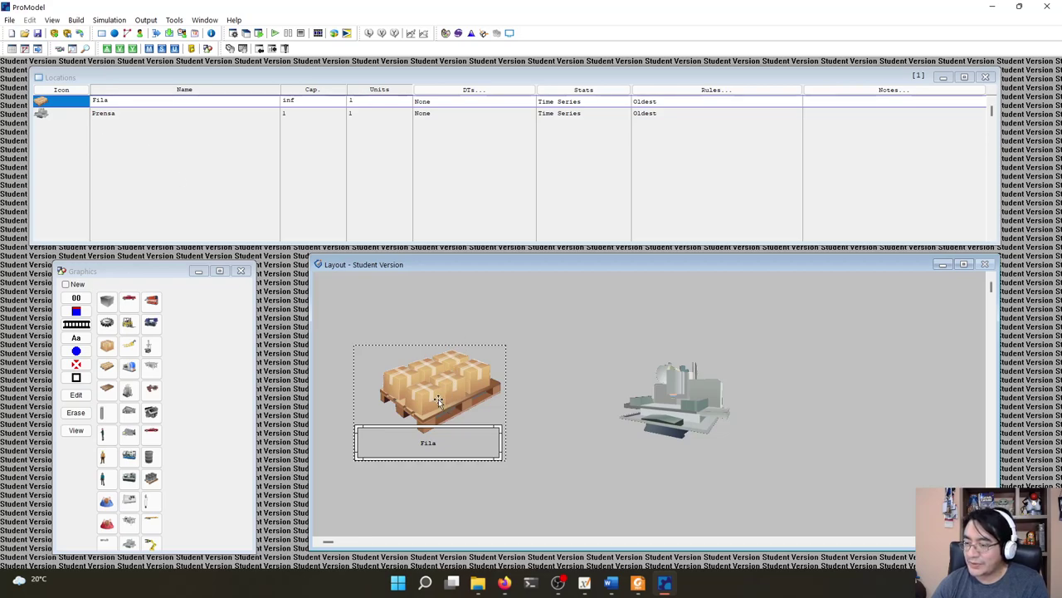
# - Add a name label to the existing Prensa location and place it just below the press graphic
pyautogui.click(633, 400)
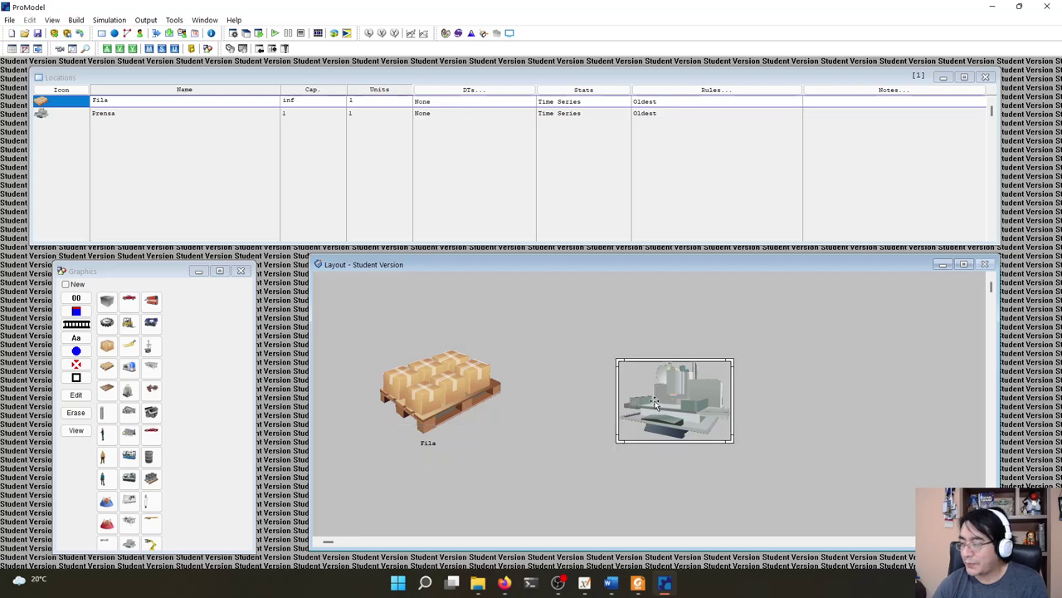
pyautogui.click(83, 339)
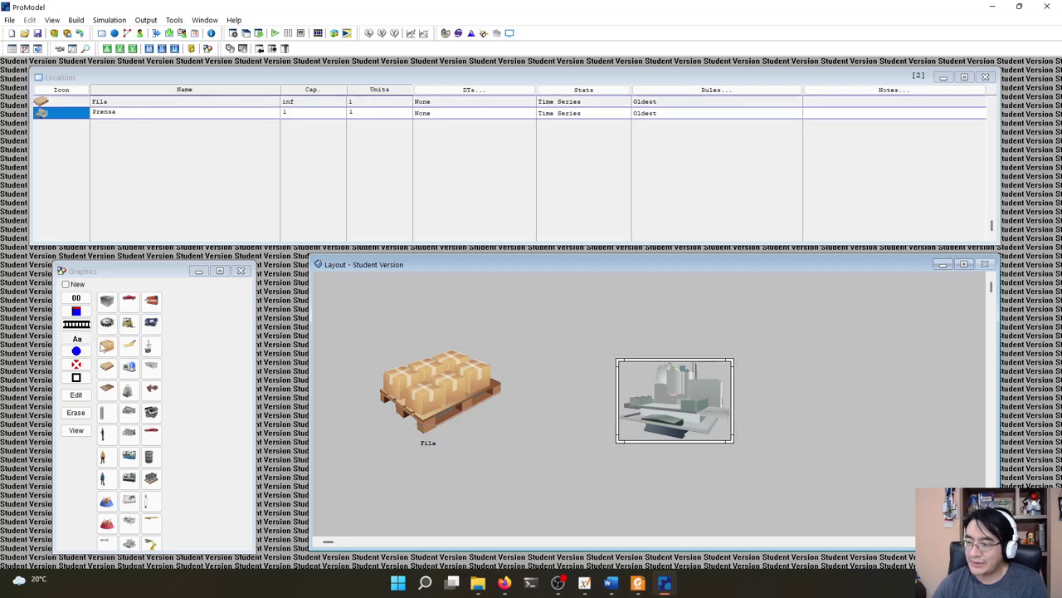
pyautogui.click(643, 399)
pyautogui.moveTo(641, 398); pyautogui.dragTo(673, 450)
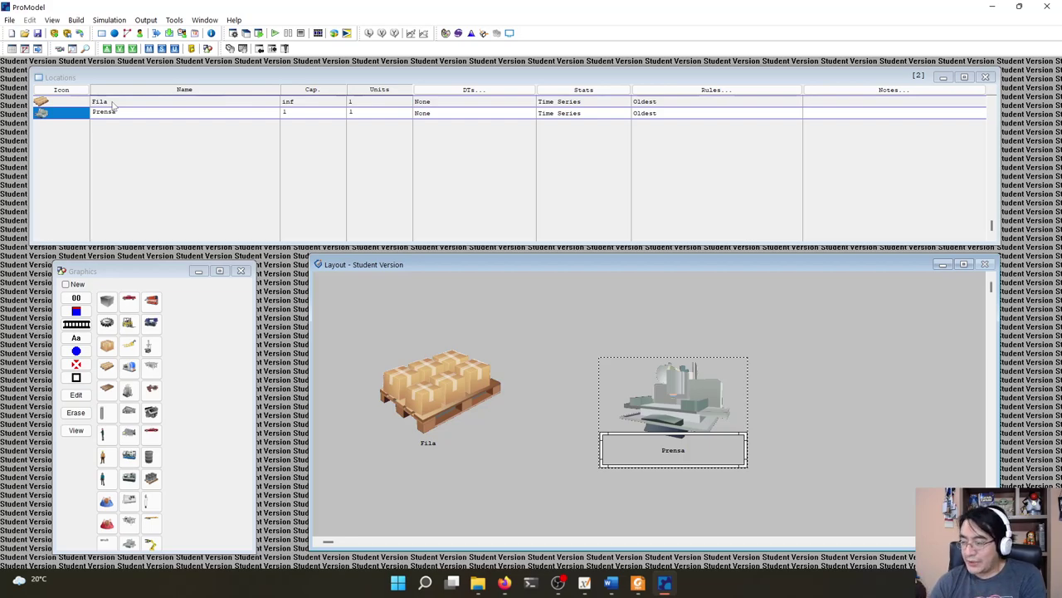
# - Check the process notes in Xournal++, return to ProModel, and place an entity spot at the middle of the Prensa press
pyautogui.click(586, 583)
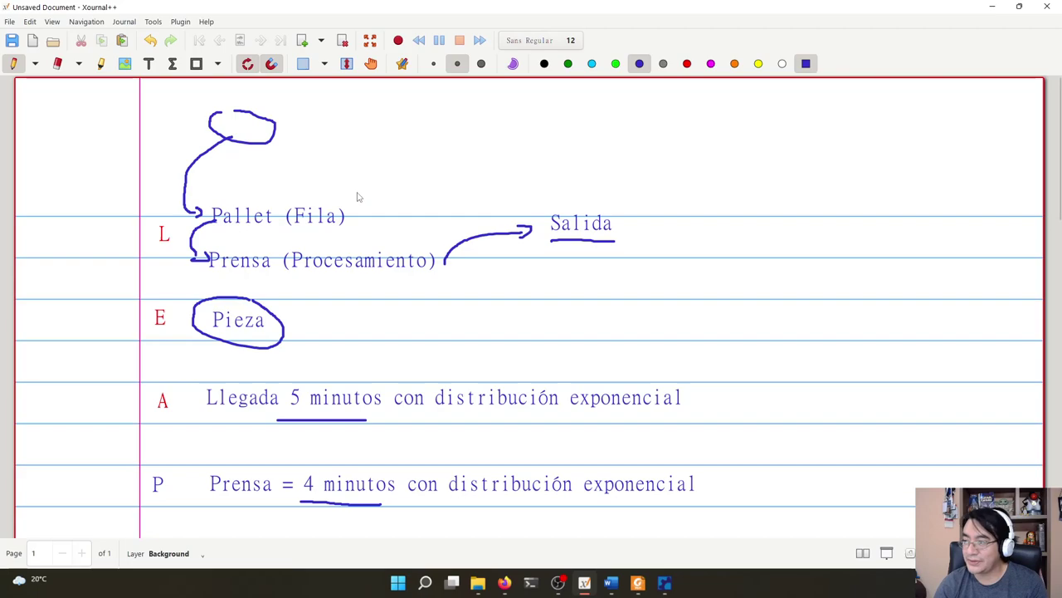
pyautogui.click(991, 6)
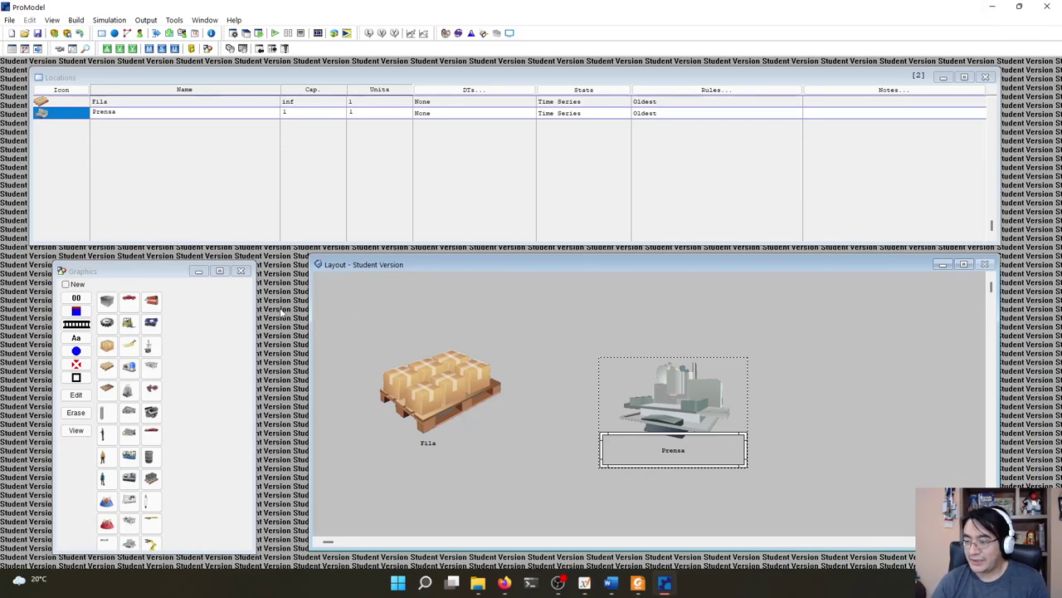
pyautogui.moveTo(165, 277); pyautogui.dragTo(165, 268)
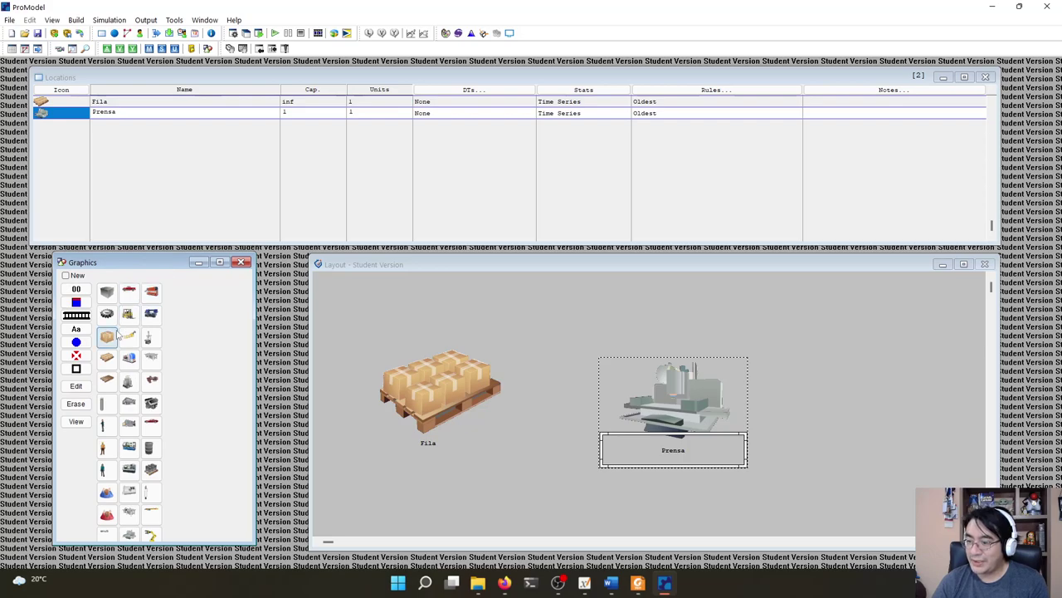
pyautogui.click(76, 355)
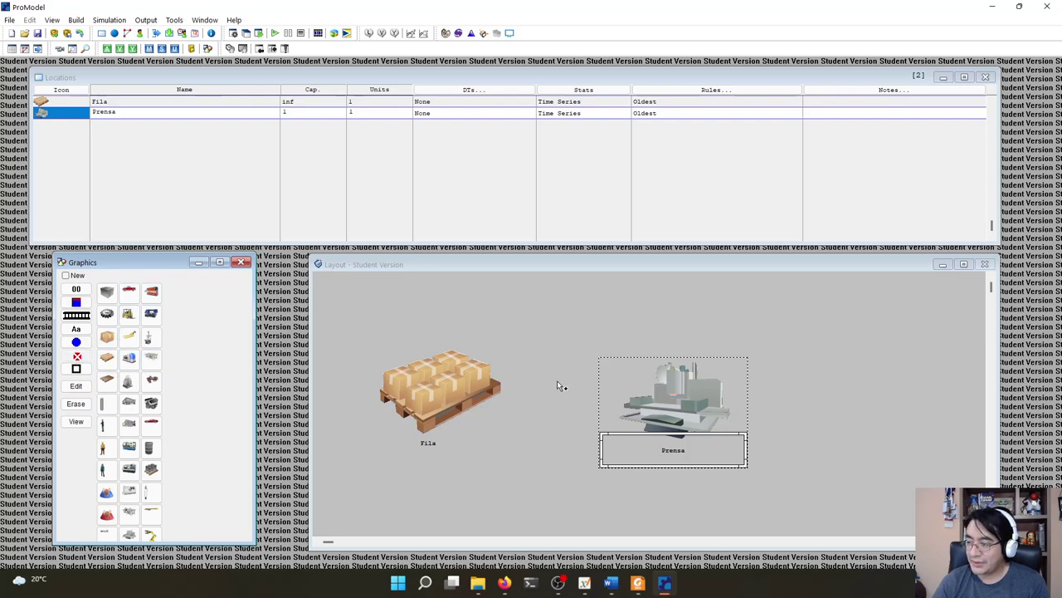
pyautogui.click(654, 404)
pyautogui.moveTo(656, 404); pyautogui.dragTo(679, 404)
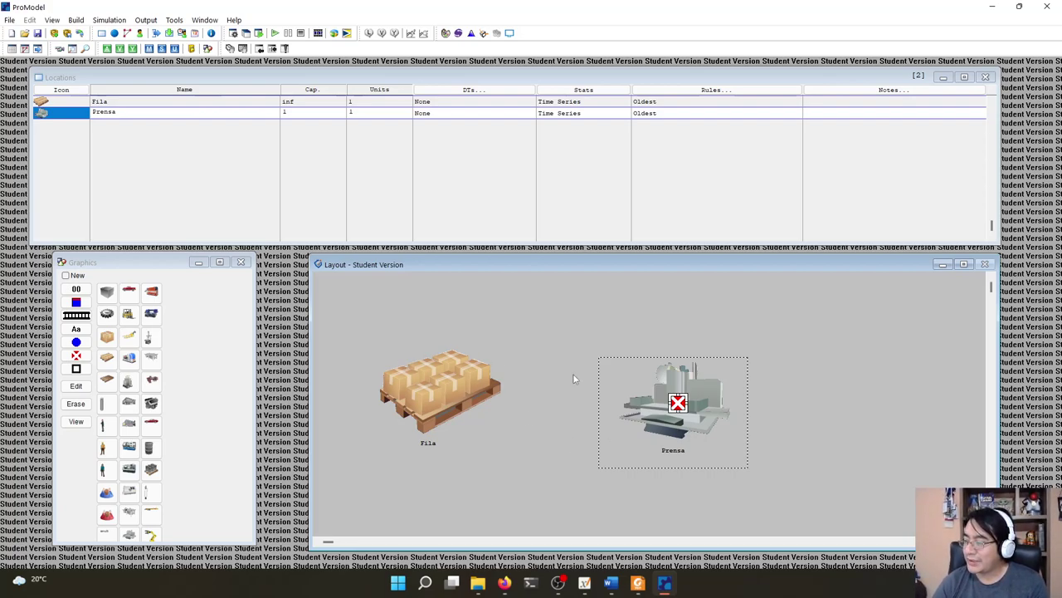
# - Add four entity spots to the Fila location, spread over the boxes on the pallet
pyautogui.click(450, 382)
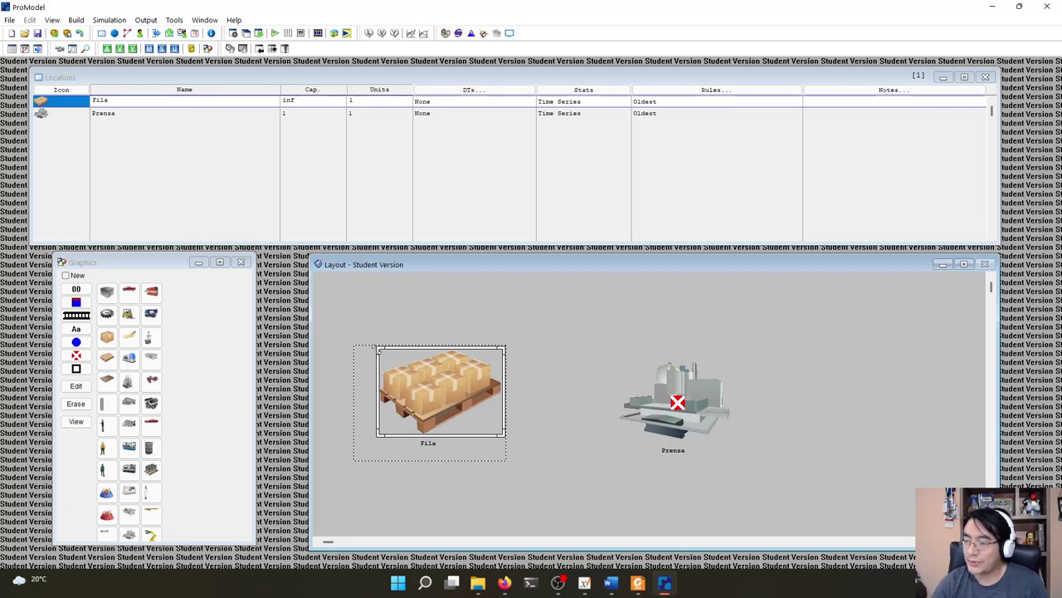
pyautogui.click(411, 375)
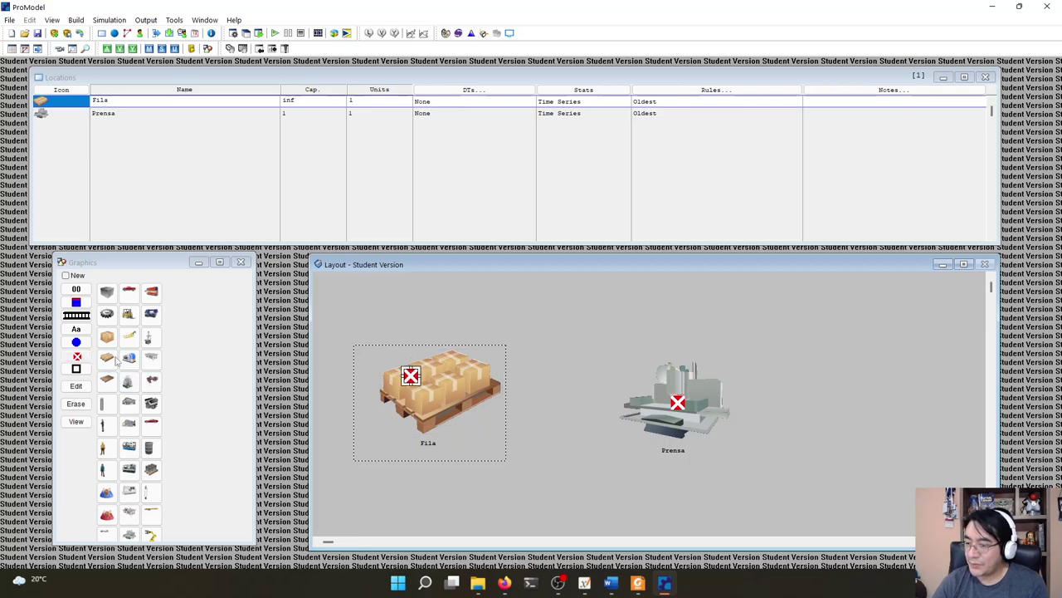
pyautogui.click(449, 361)
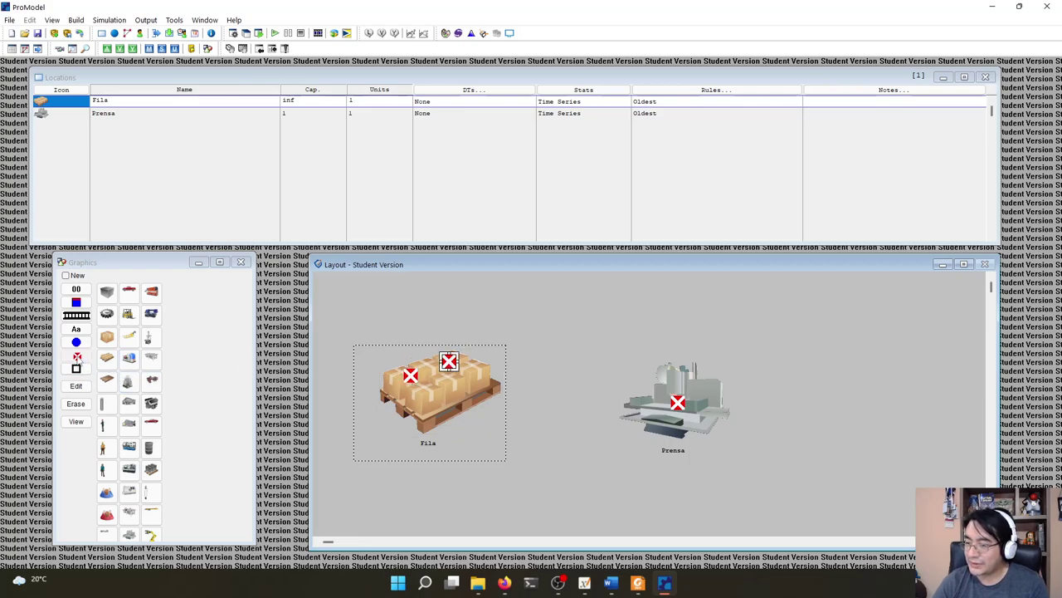
pyautogui.click(423, 395)
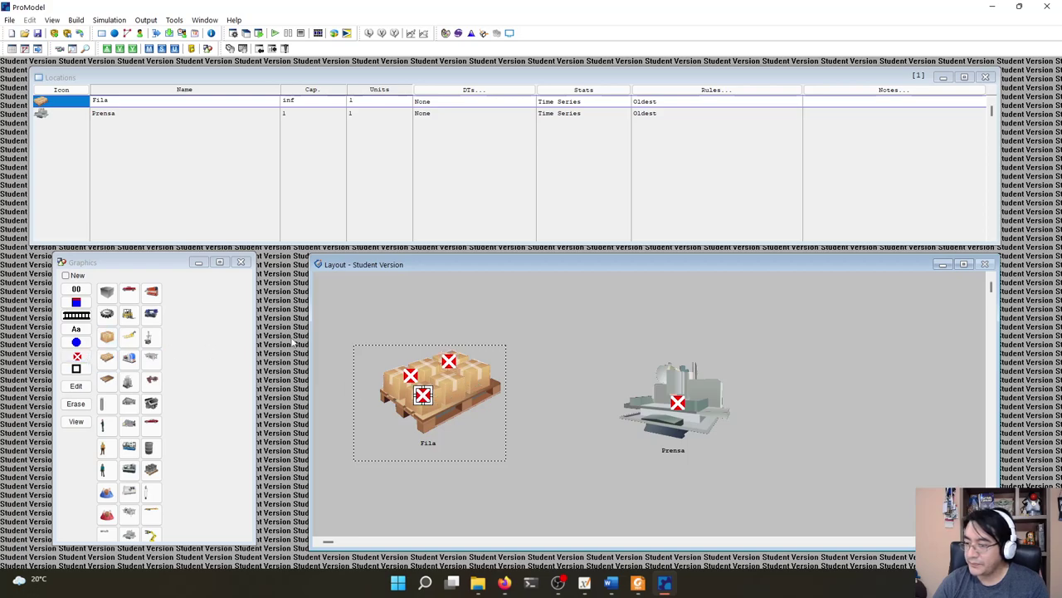
pyautogui.click(460, 382)
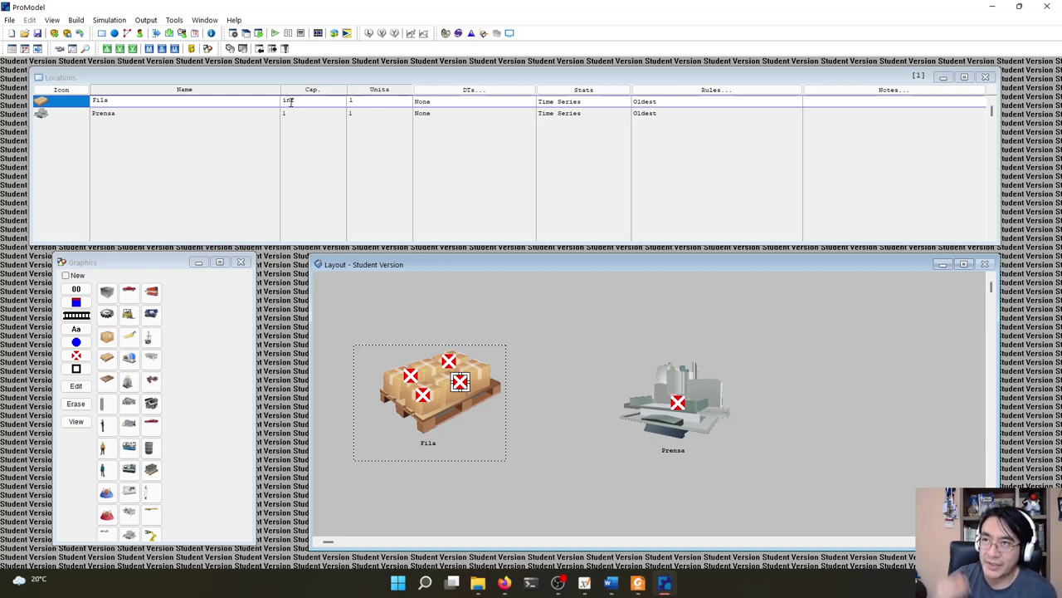
pyautogui.press('Return')
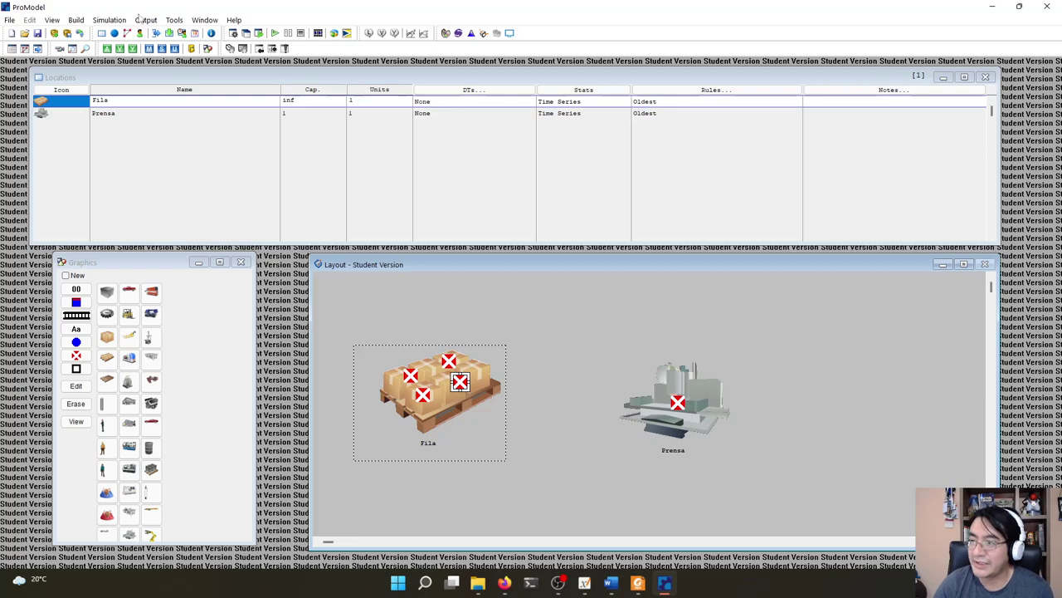
# - Open the Entities editor and move the Layout window clear of the Graphics window
pyautogui.click(77, 20)
pyautogui.click(99, 21)
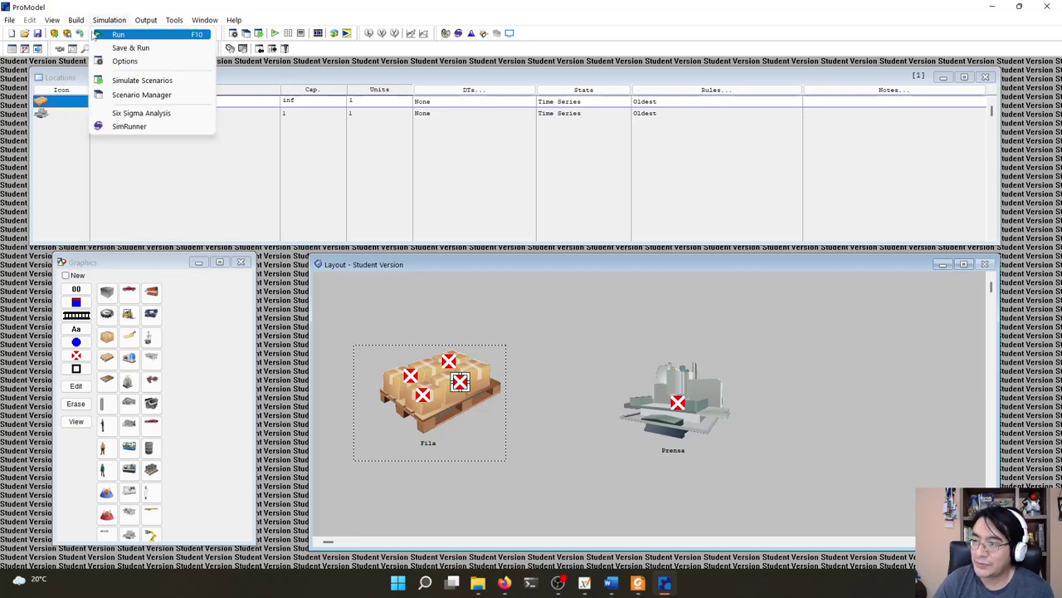
pyautogui.moveTo(76, 25)
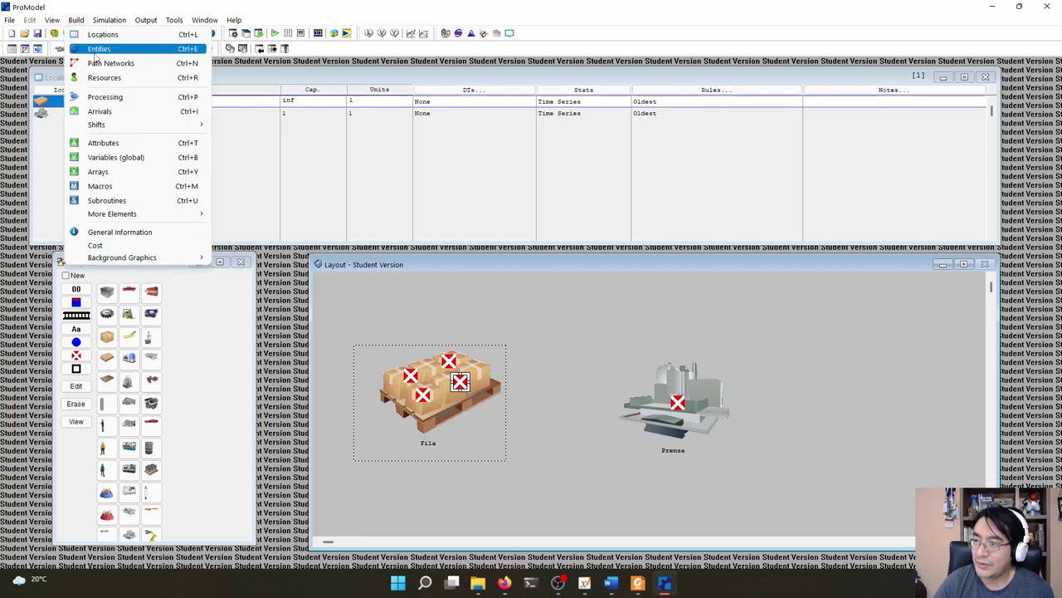
pyautogui.click(95, 53)
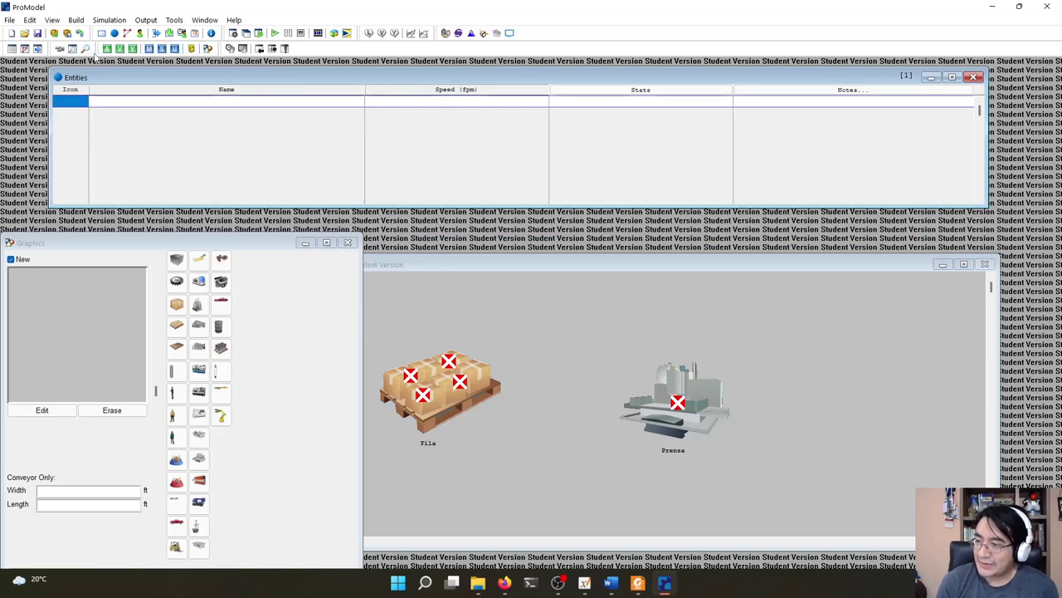
pyautogui.moveTo(451, 264); pyautogui.dragTo(503, 235)
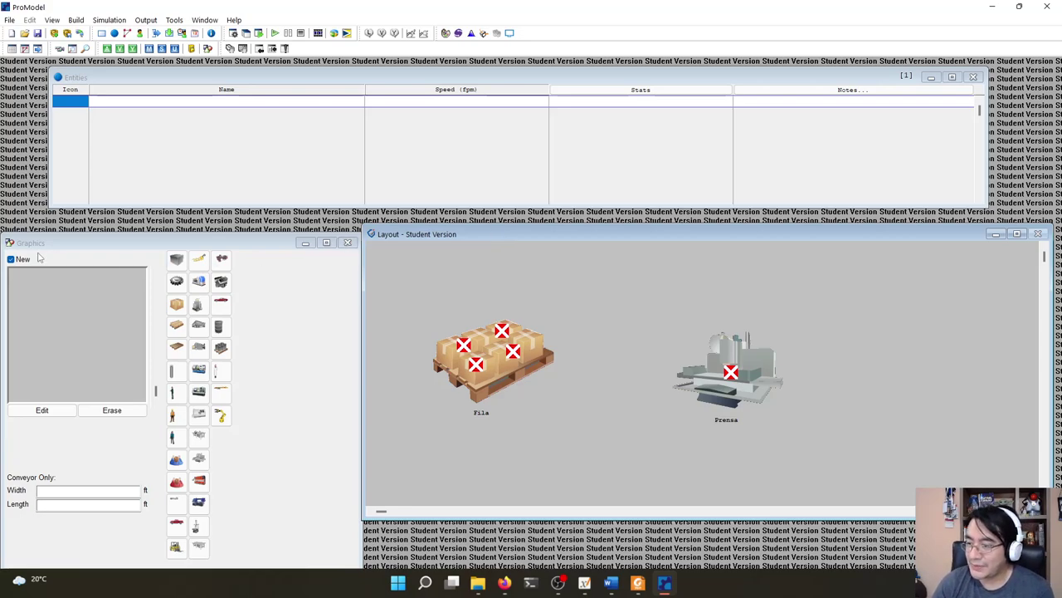
# - Create one entity with two graphics, the grey block as graphic 1 and the gear as graphic 2
pyautogui.click(11, 260)
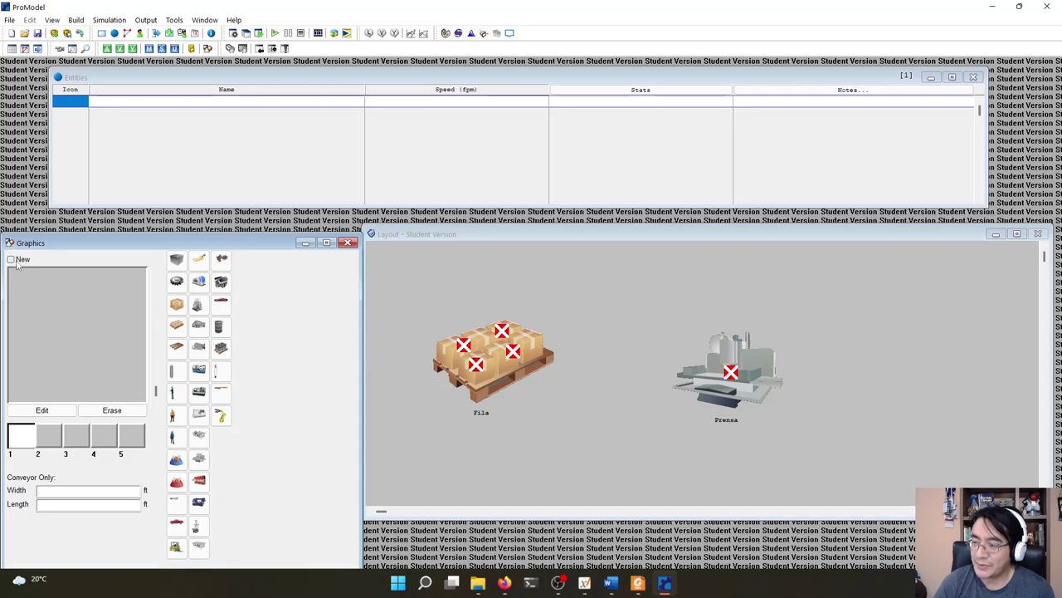
pyautogui.click(176, 259)
pyautogui.click(49, 436)
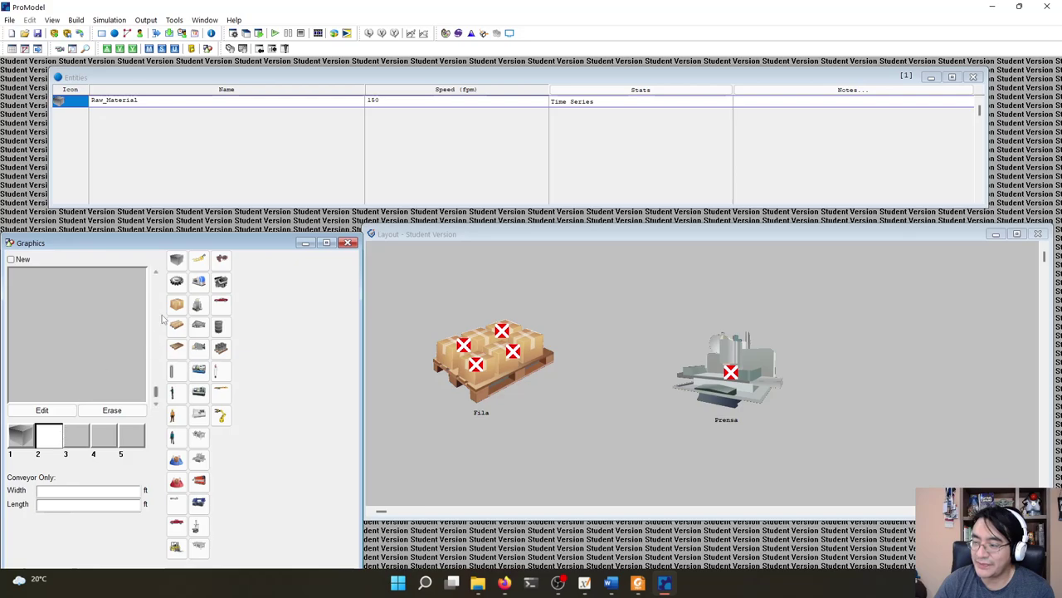
pyautogui.click(176, 280)
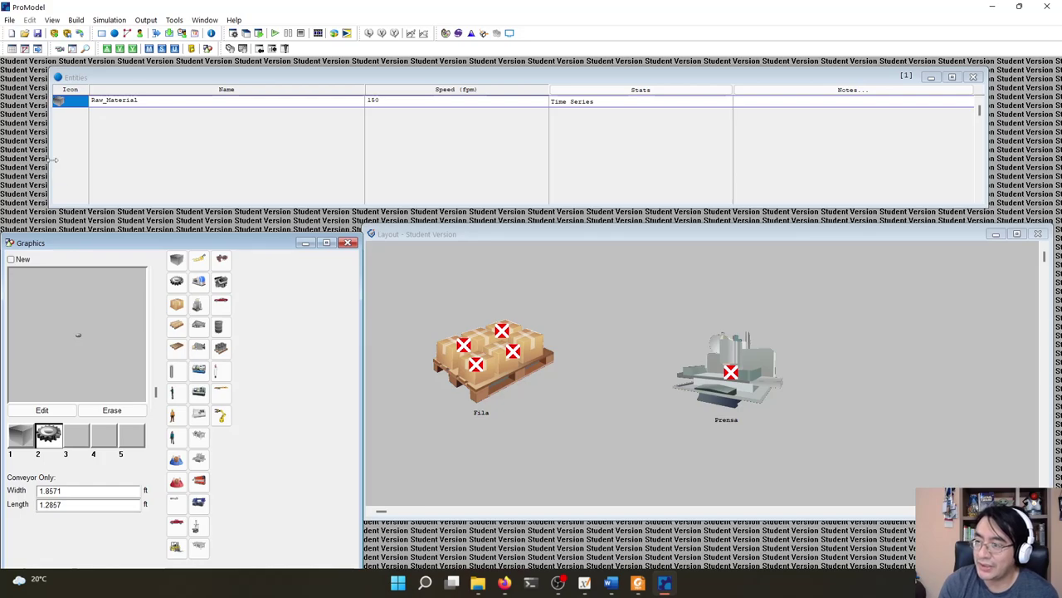
# - Rename the Raw_Material entity as Pieza
pyautogui.click(131, 101)
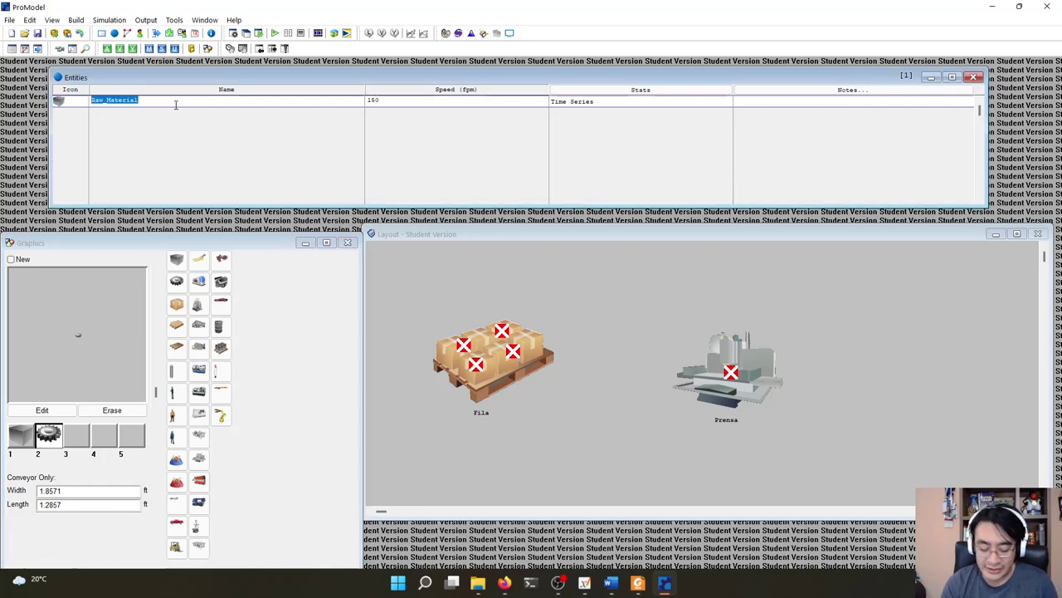
pyautogui.write('Pieza')
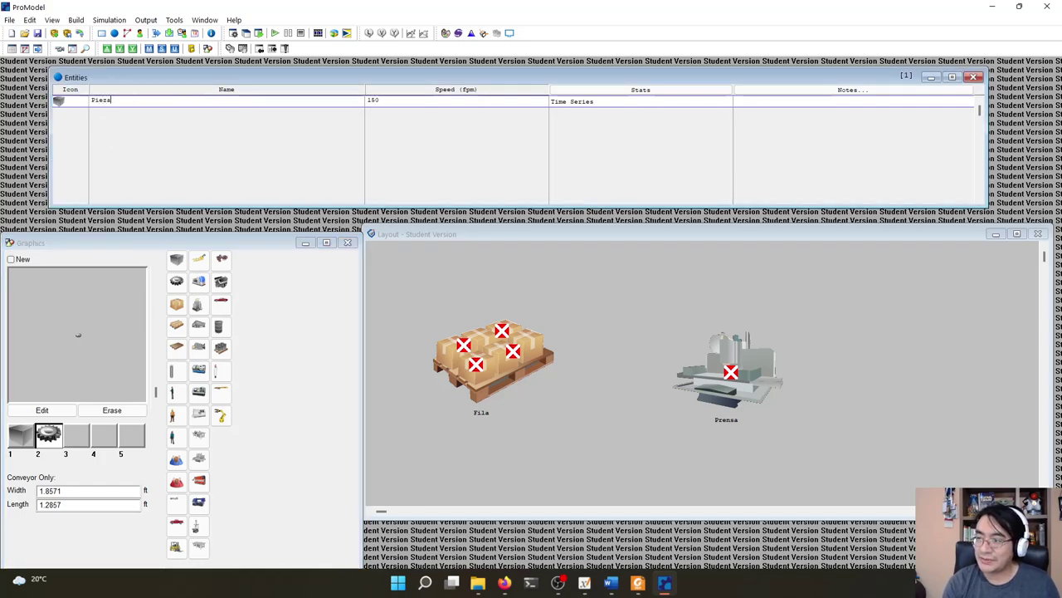
pyautogui.press('Return')
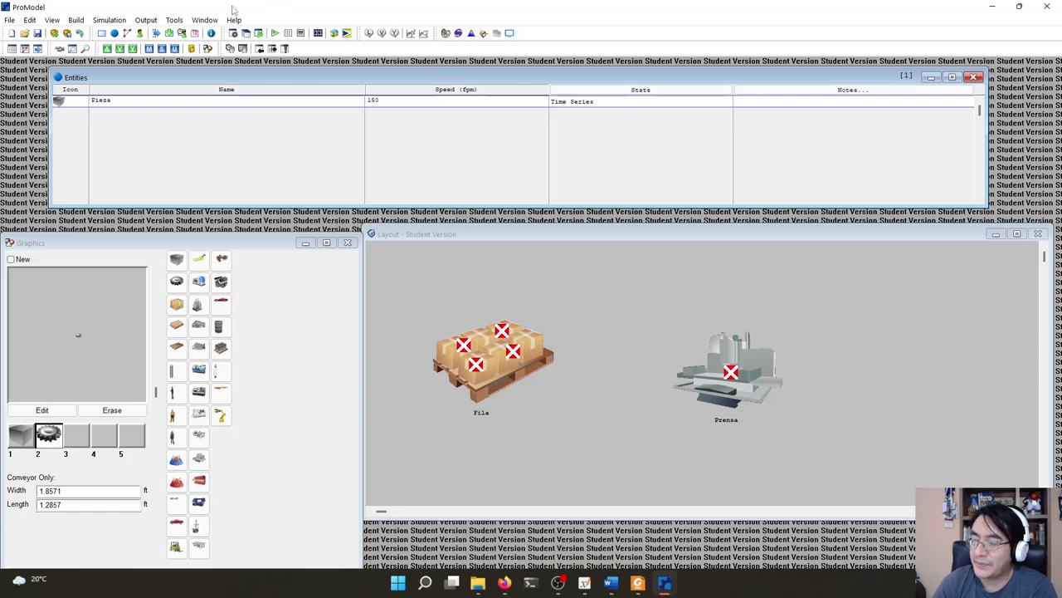
# - Open the Arrivals editor and set Pieza as the entity of the first arrival record
pyautogui.click(77, 20)
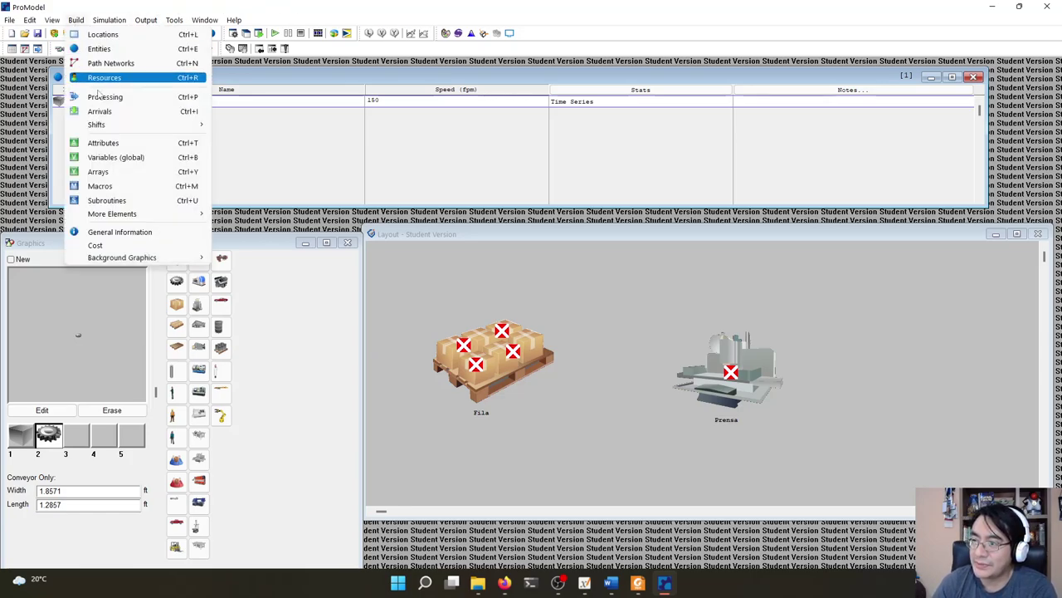
pyautogui.click(111, 117)
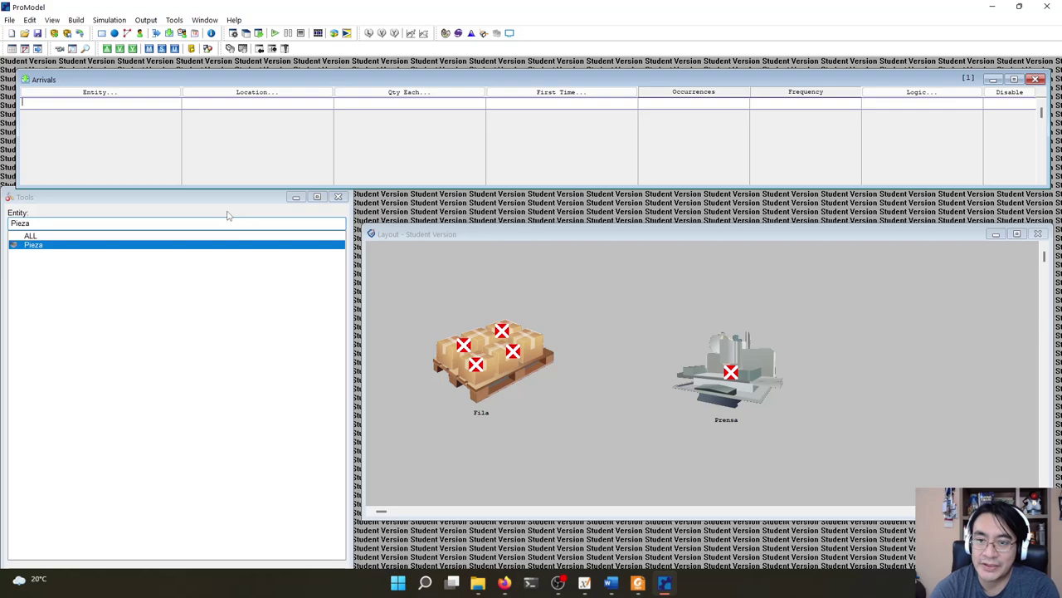
pyautogui.click(98, 108)
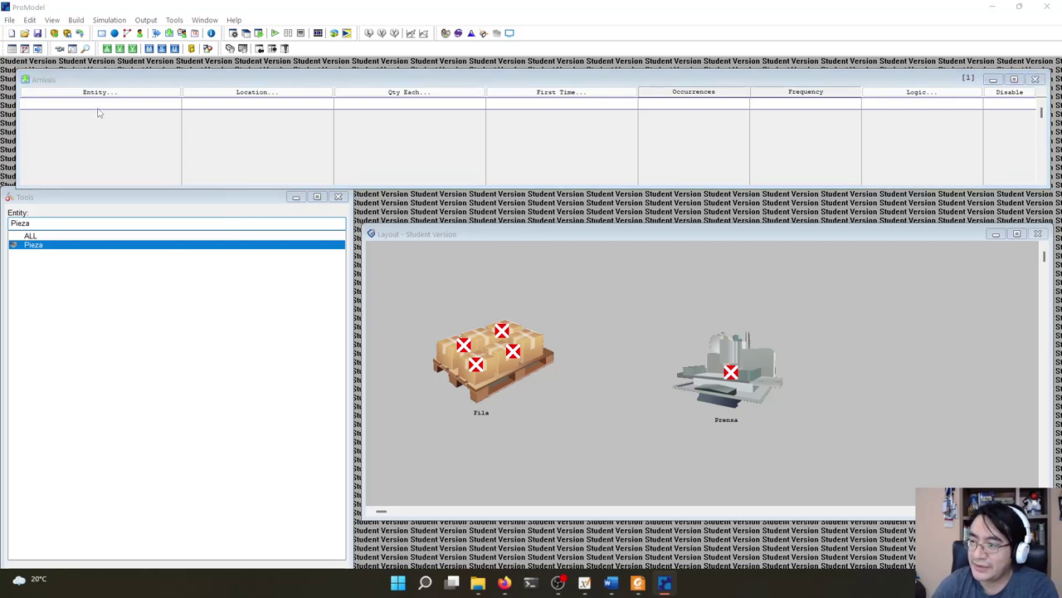
pyautogui.doubleClick(71, 138)
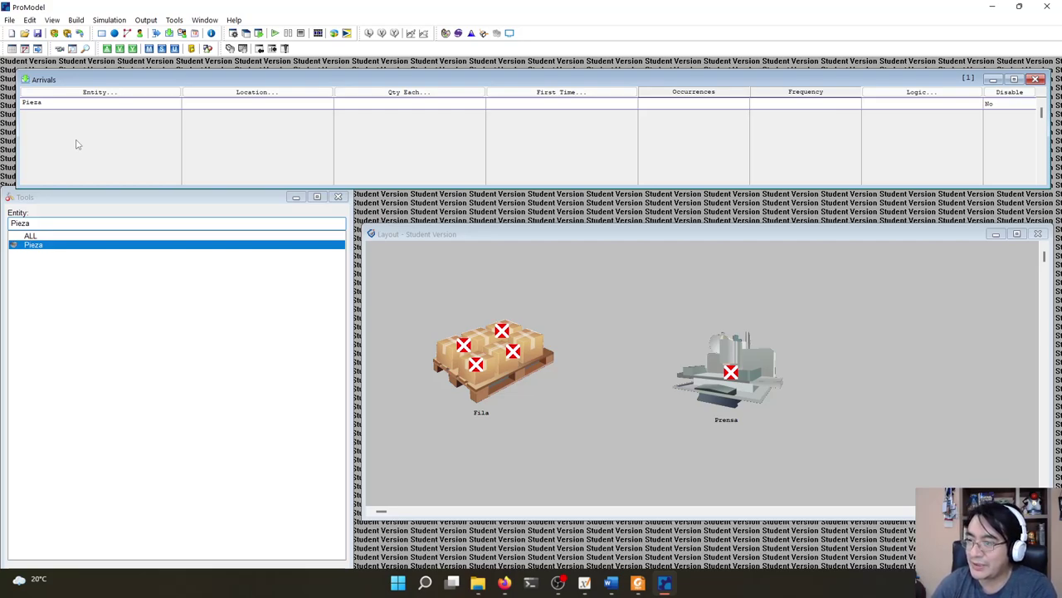
# - Set Fila as the location of the Pieza arrival and 1 as the quantity per arrival
pyautogui.click(204, 102)
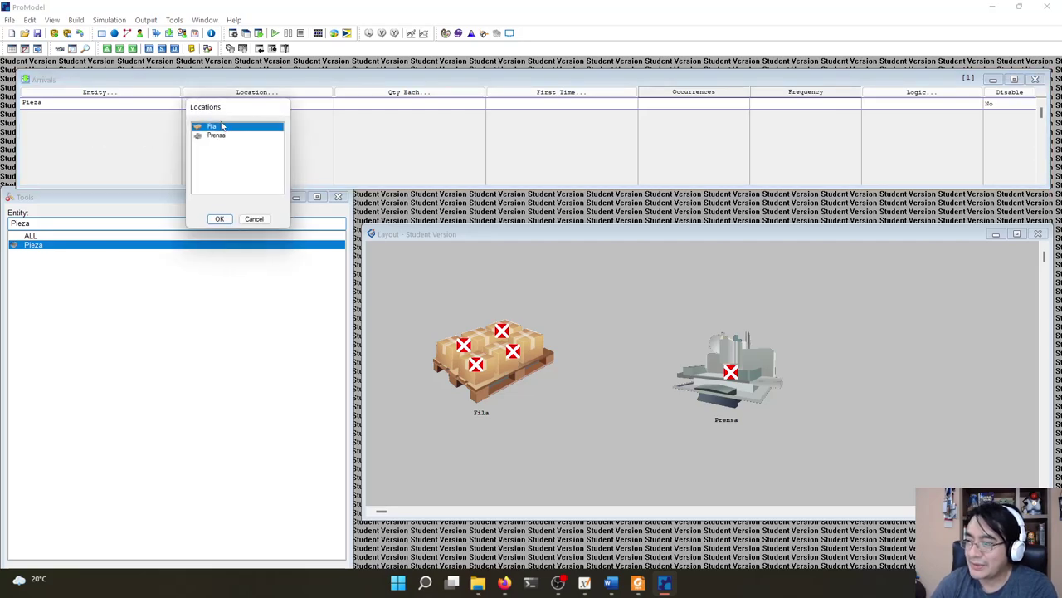
pyautogui.doubleClick(217, 126)
pyautogui.click(375, 107)
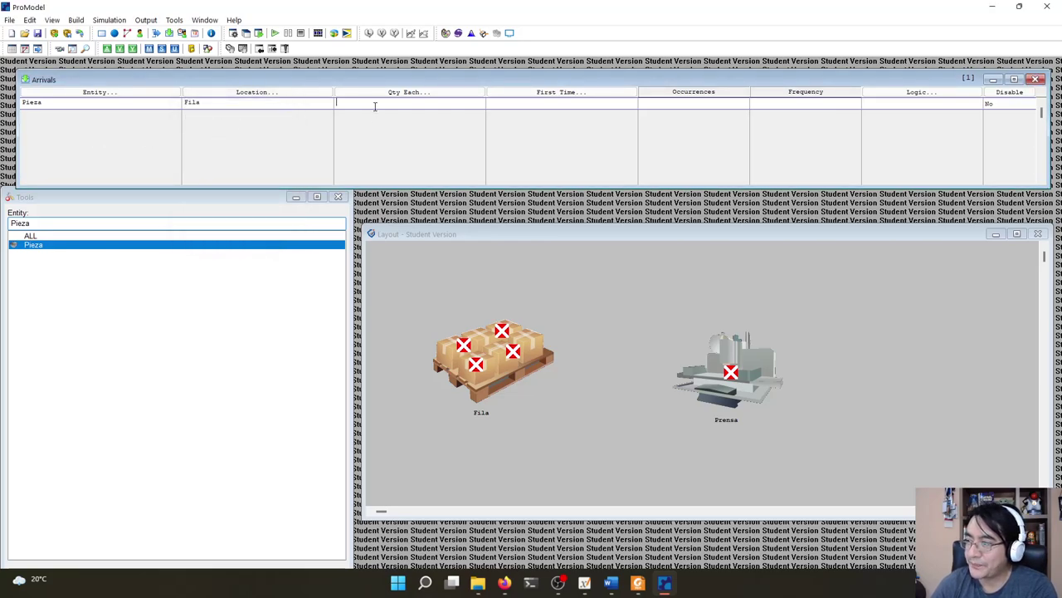
pyautogui.click(375, 106)
pyautogui.click(422, 253)
pyautogui.click(394, 104)
pyautogui.write('1')
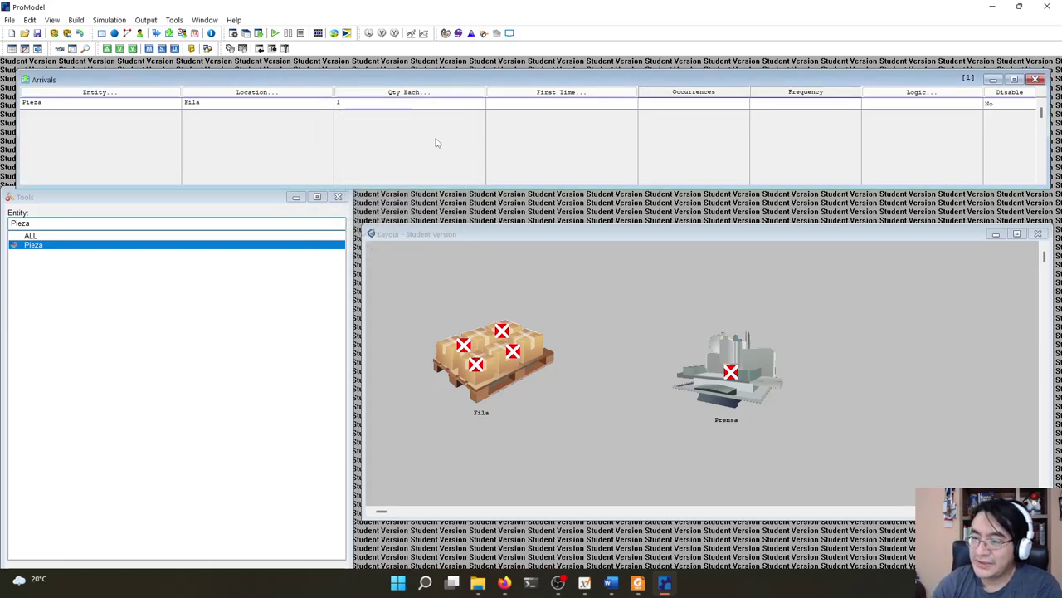
# - Set the first time of the Pieza arrival to 0, defined by time only
pyautogui.click(527, 106)
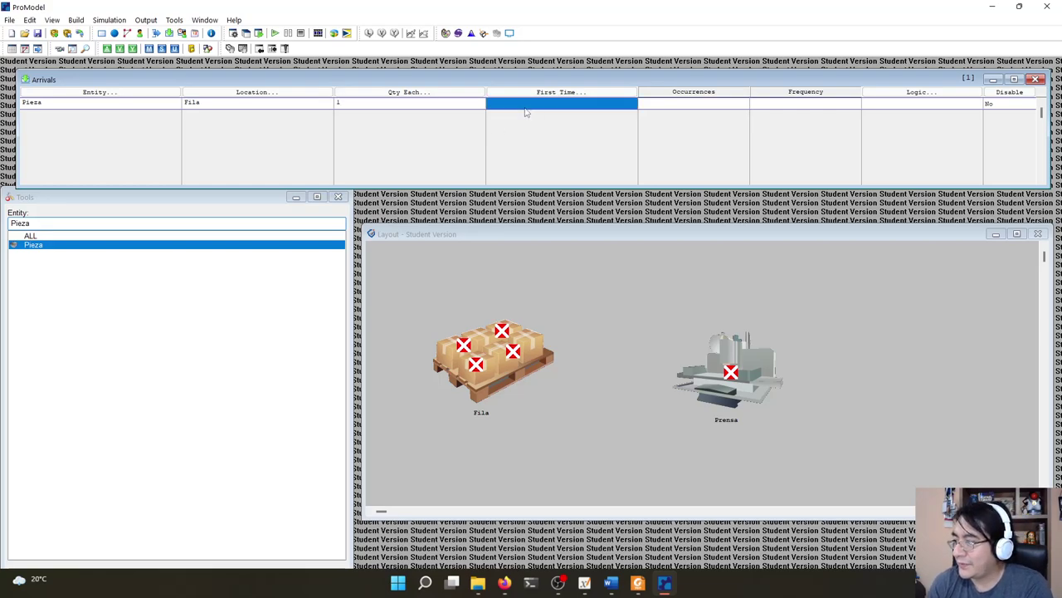
pyautogui.click(524, 111)
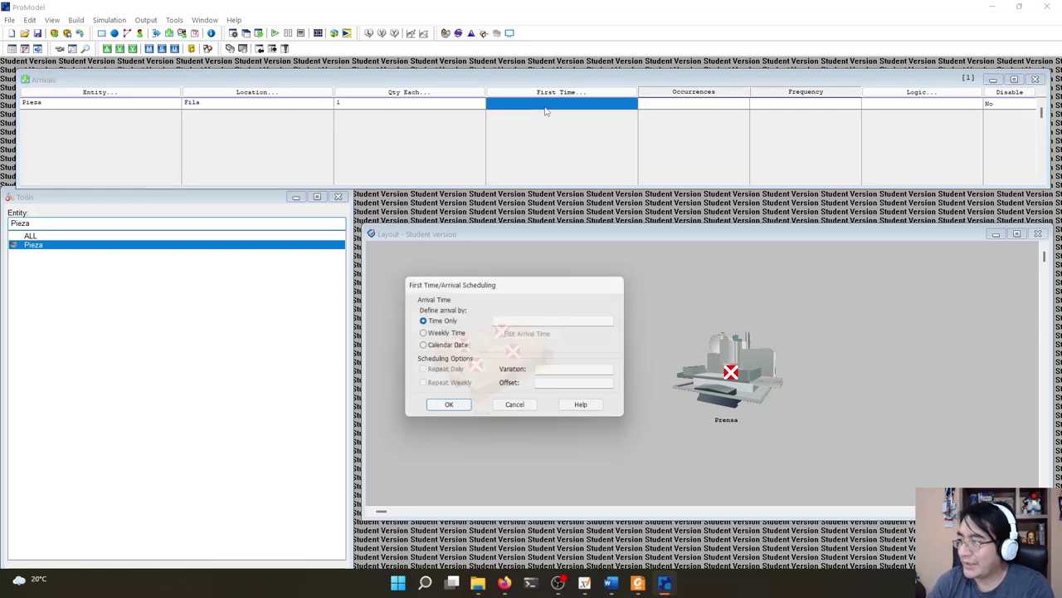
pyautogui.click(510, 319)
pyautogui.write('0')
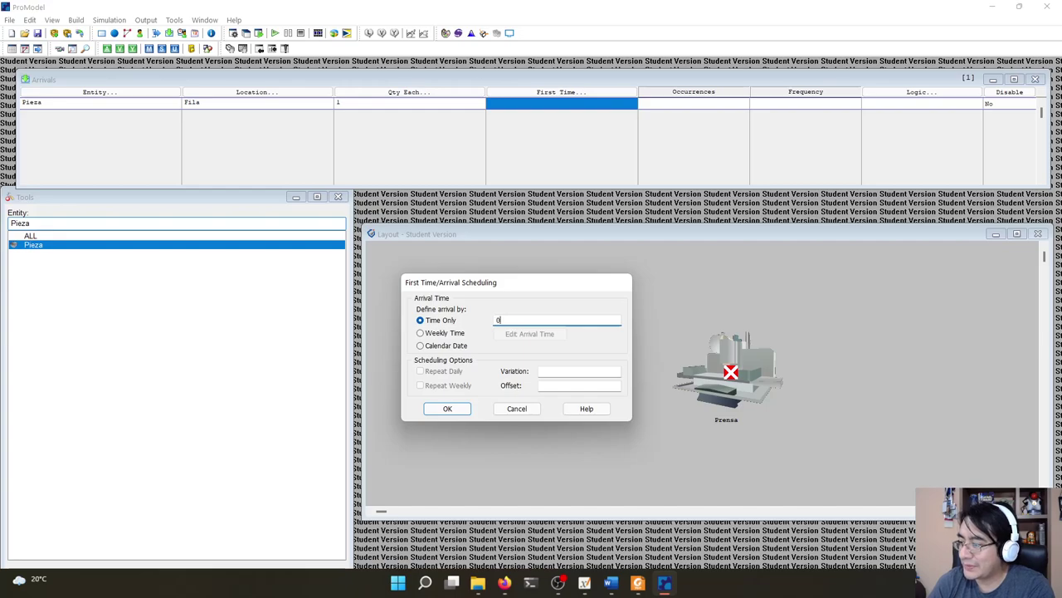
pyautogui.click(447, 408)
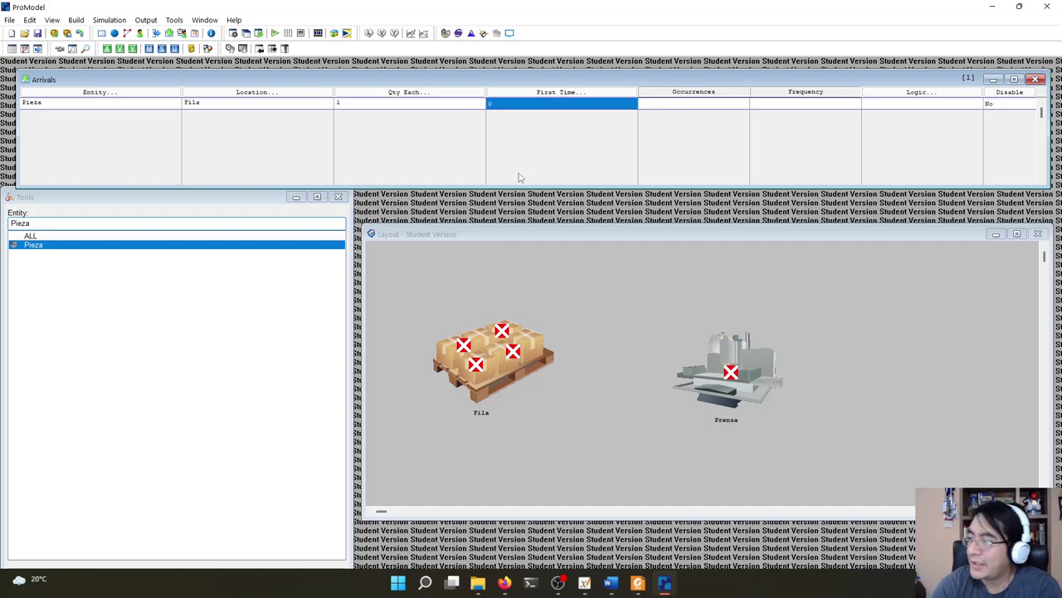
# - Set the arrival's occurrences to 1000 and check the piece arrival conditions in the Word assignment
pyautogui.click(662, 103)
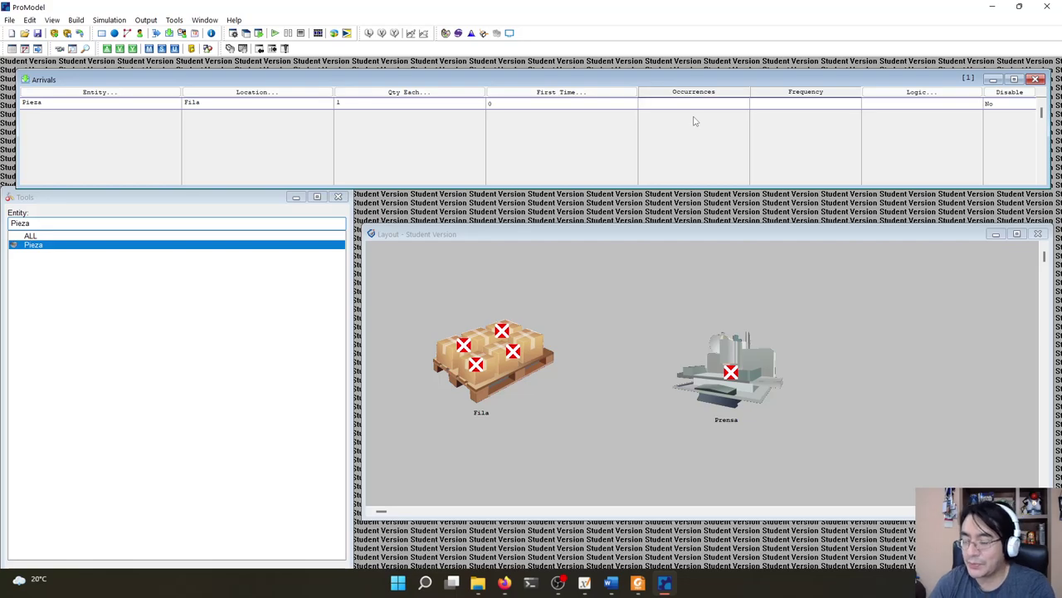
pyautogui.write('1000')
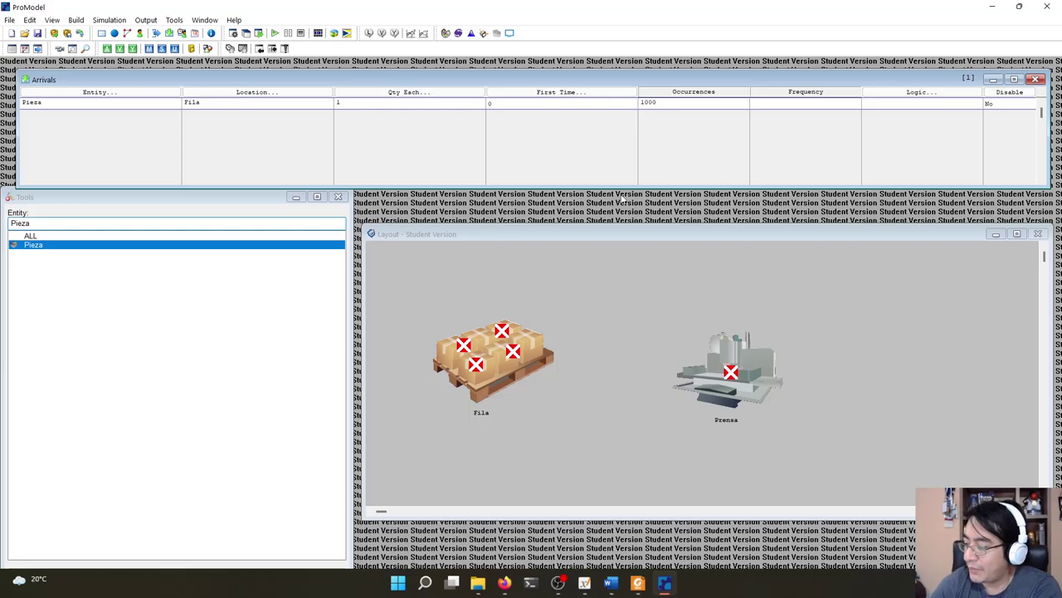
pyautogui.click(606, 584)
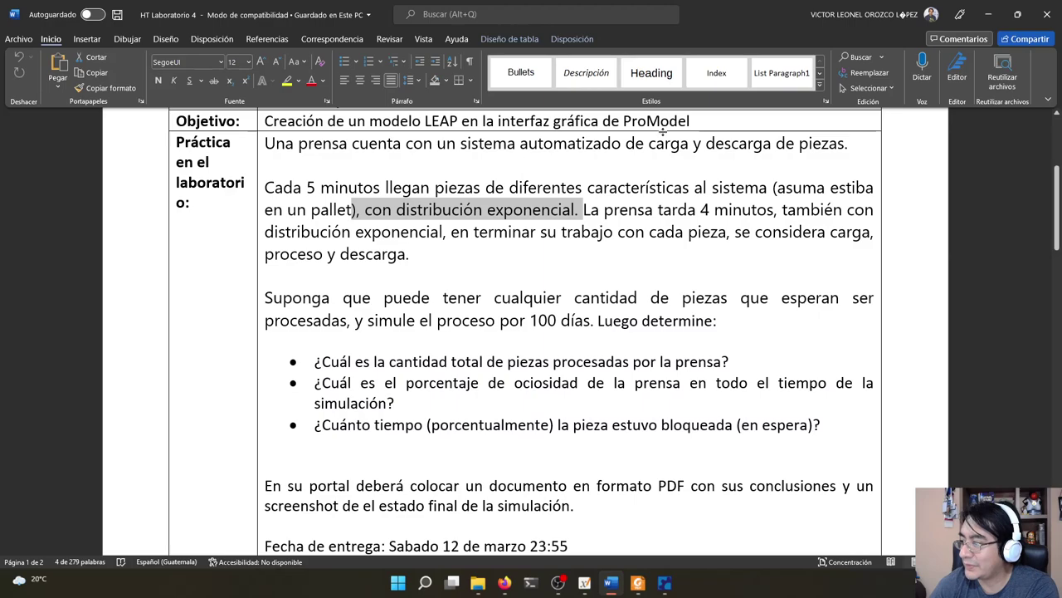
pyautogui.click(507, 188)
pyautogui.moveTo(486, 187); pyautogui.dragTo(552, 209)
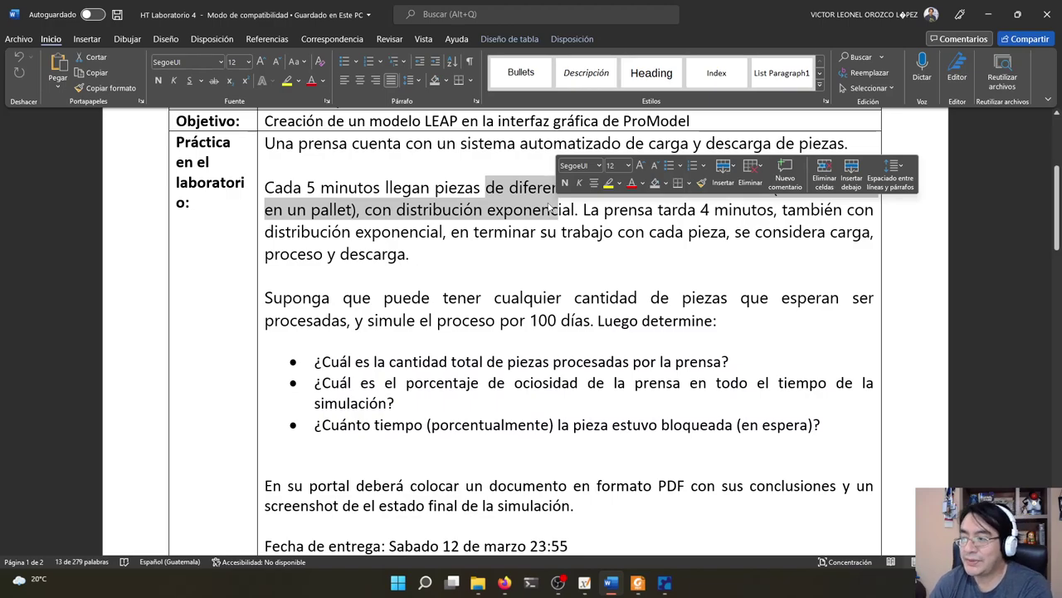
pyautogui.click(1005, 15)
pyautogui.click(1000, 17)
# - Set the occurrences of the Pieza arrival to inf
pyautogui.click(684, 102)
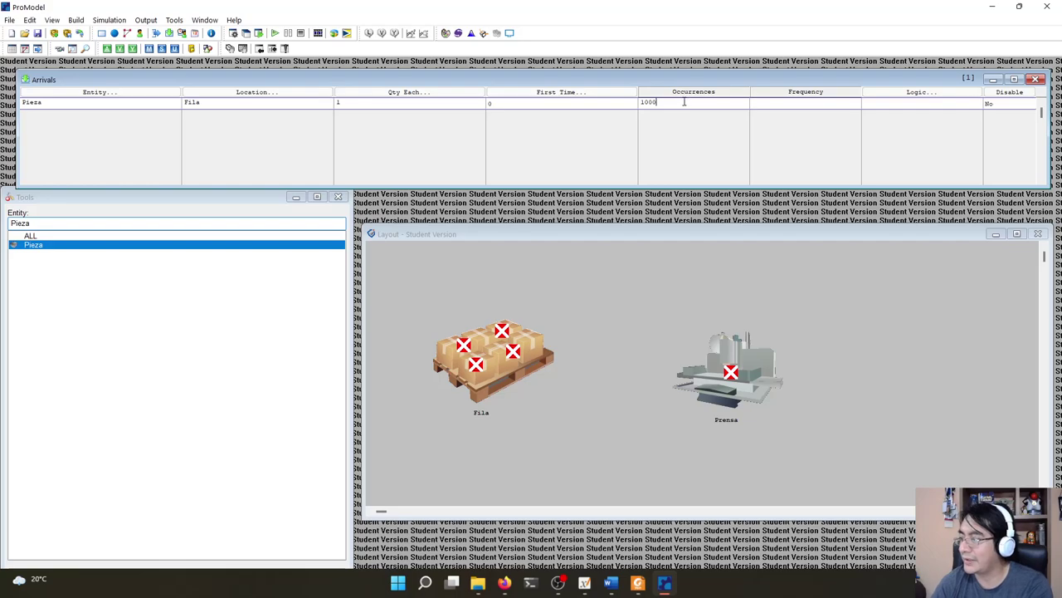
pyautogui.press('BackSpace')
pyautogui.press('BackSpace')
pyautogui.press('BackSpace')
pyautogui.write('inf')
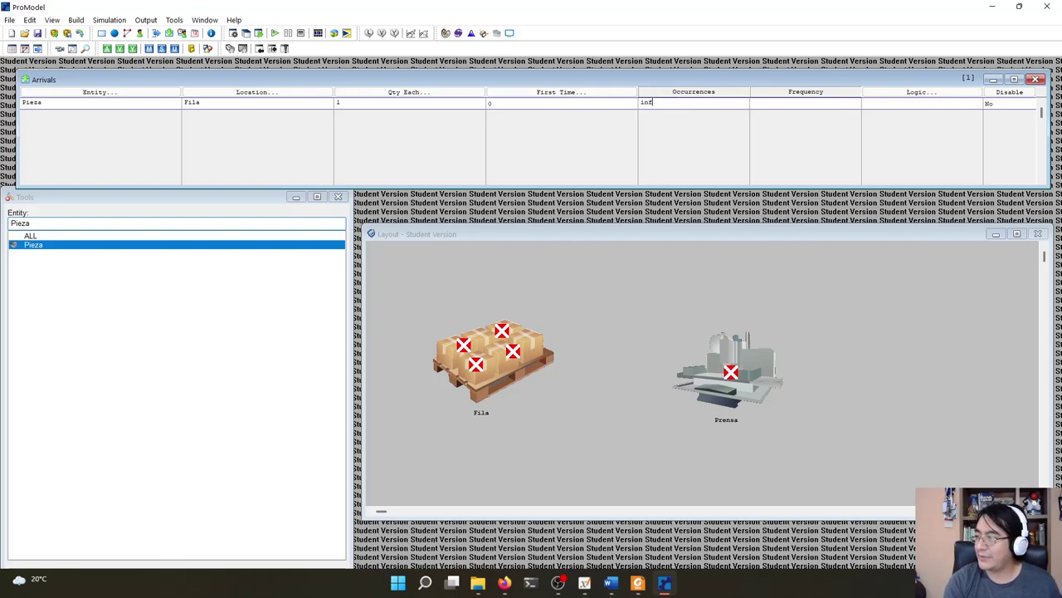
pyautogui.press('Return')
# - Open the Logic Builder for the arrival's frequency and choose the Exponential distribution function
pyautogui.click(775, 103)
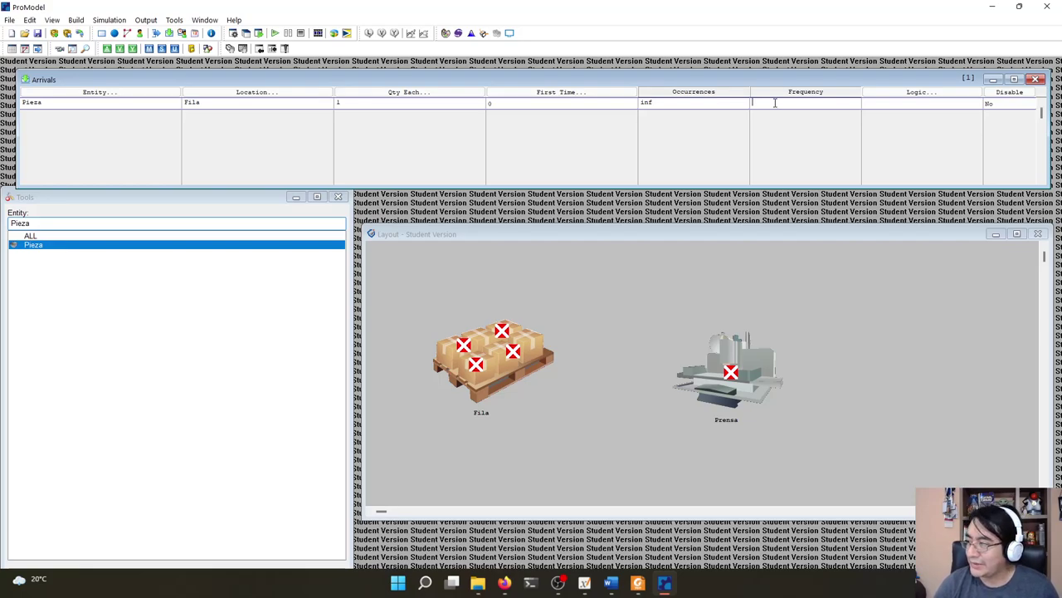
pyautogui.rightClick(775, 102)
pyautogui.moveTo(94, 140); pyautogui.dragTo(658, 125)
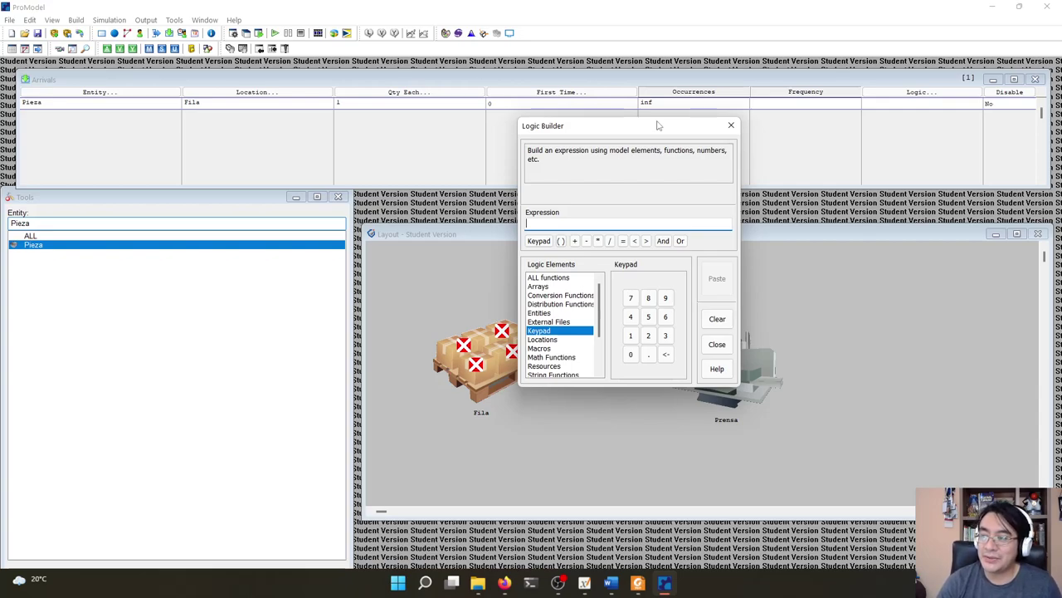
pyautogui.click(576, 304)
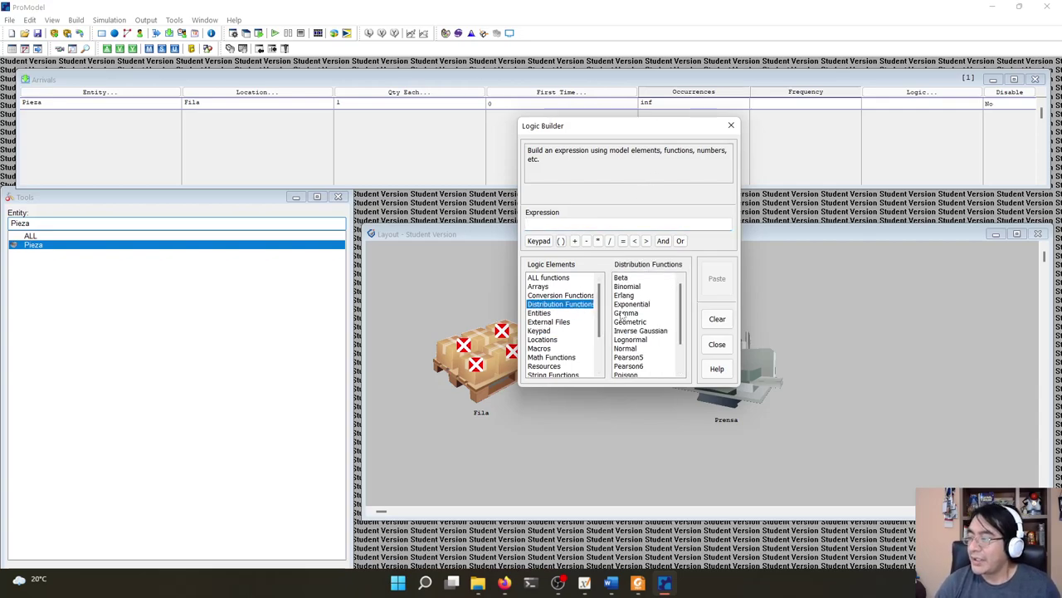
pyautogui.scroll(-4, 625, 313)
pyautogui.scroll(4, 625, 301)
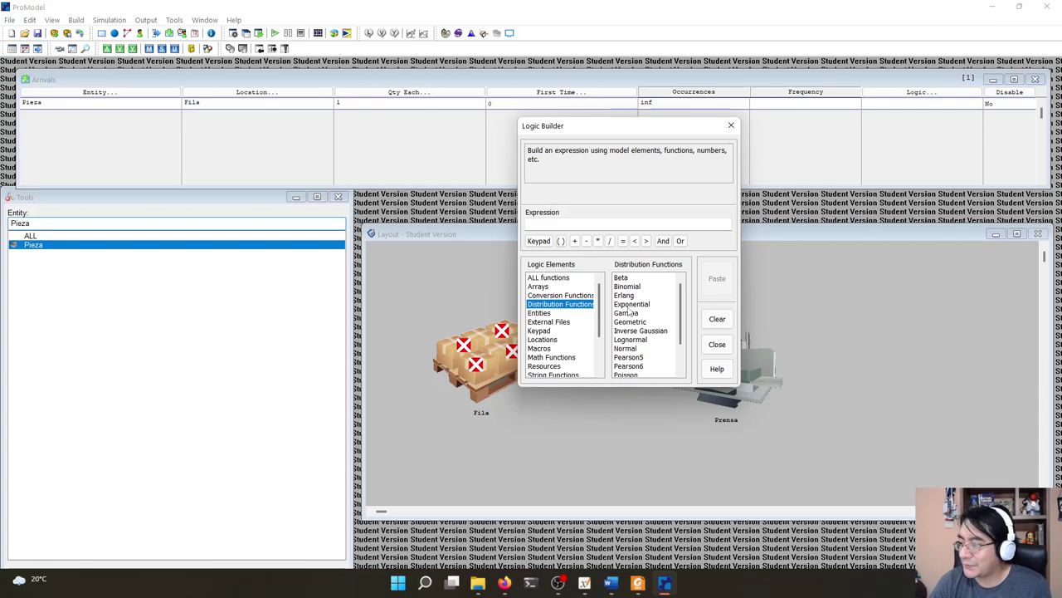
pyautogui.doubleClick(633, 305)
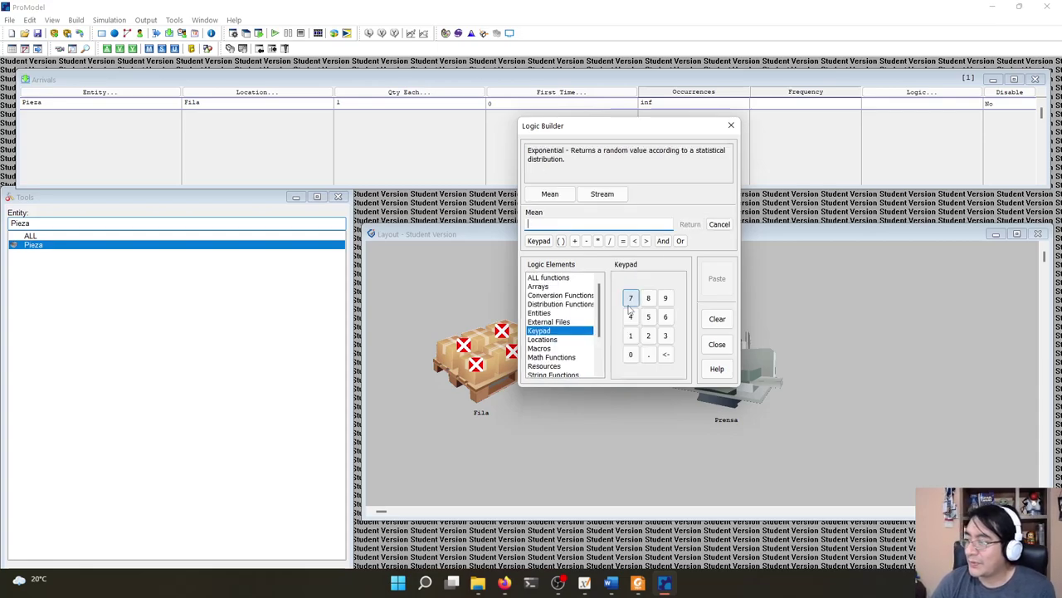
# - Set the exponential mean to 5 and add the unit min, making the expression E(5) min
pyautogui.click(554, 193)
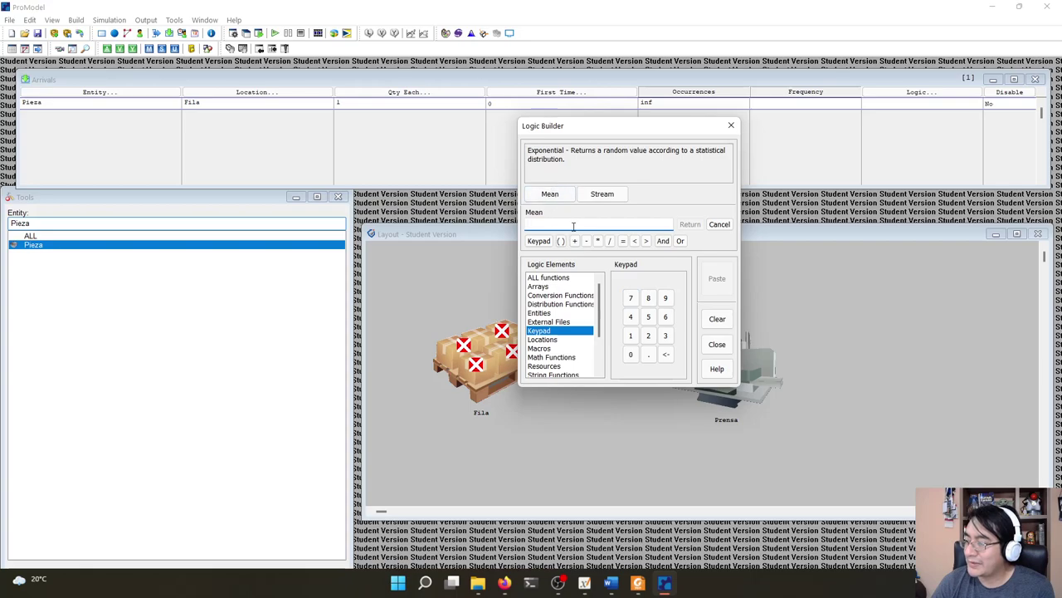
pyautogui.click(555, 196)
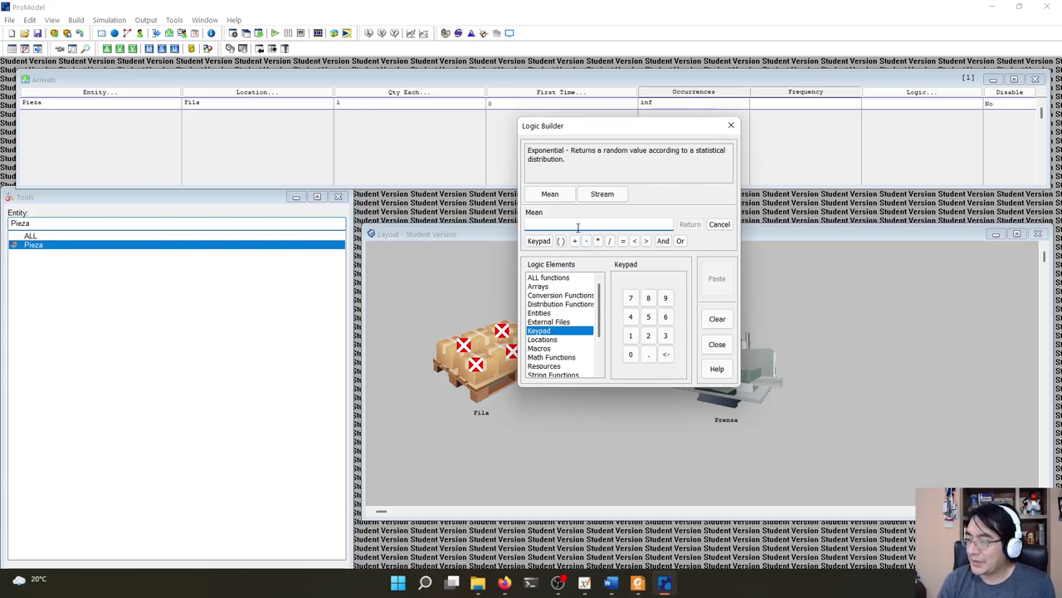
pyautogui.write('5')
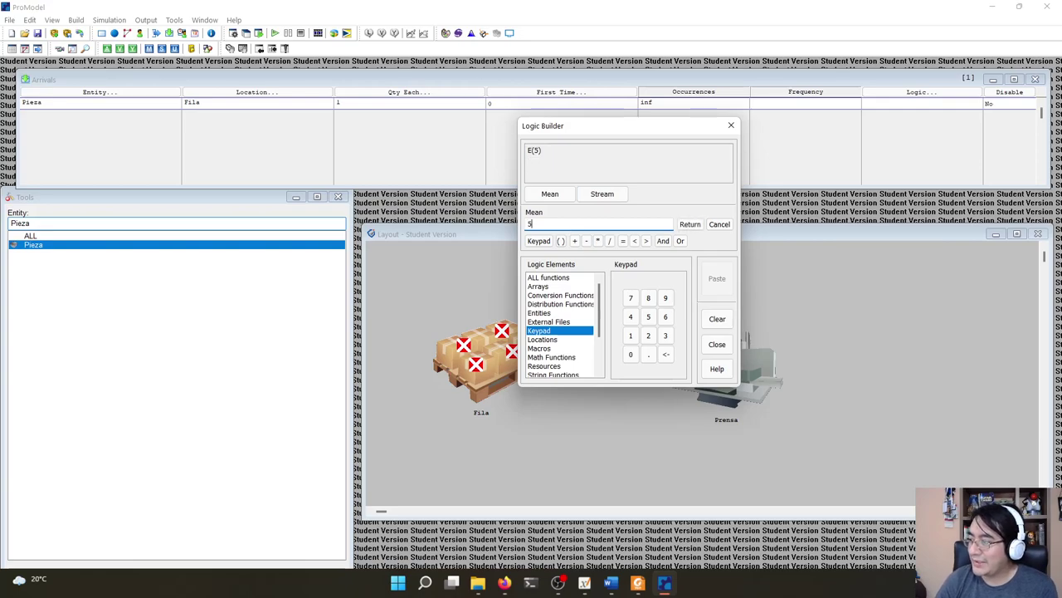
pyautogui.click(689, 224)
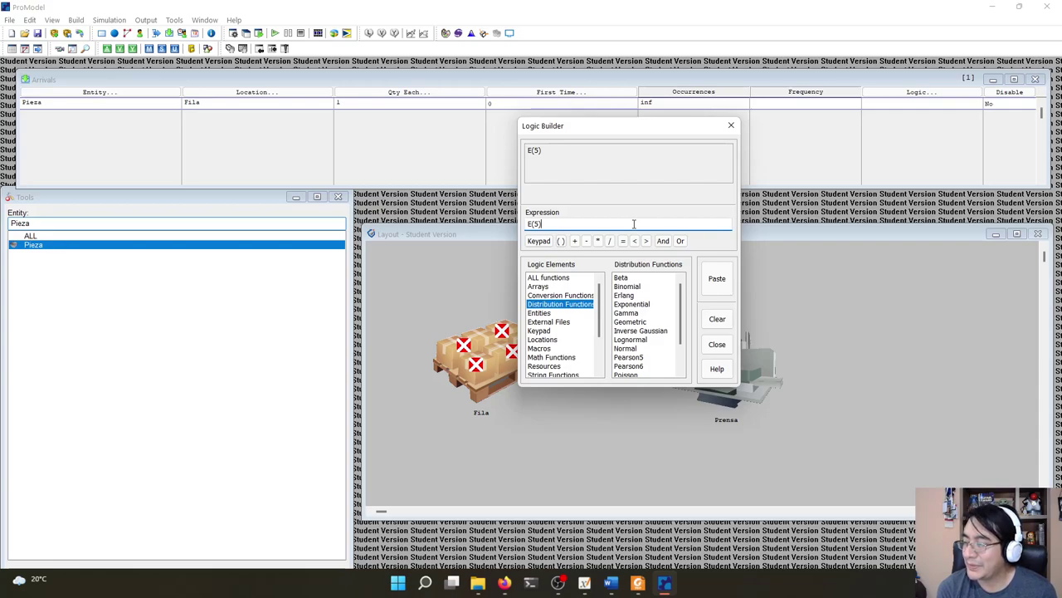
pyautogui.write('min')
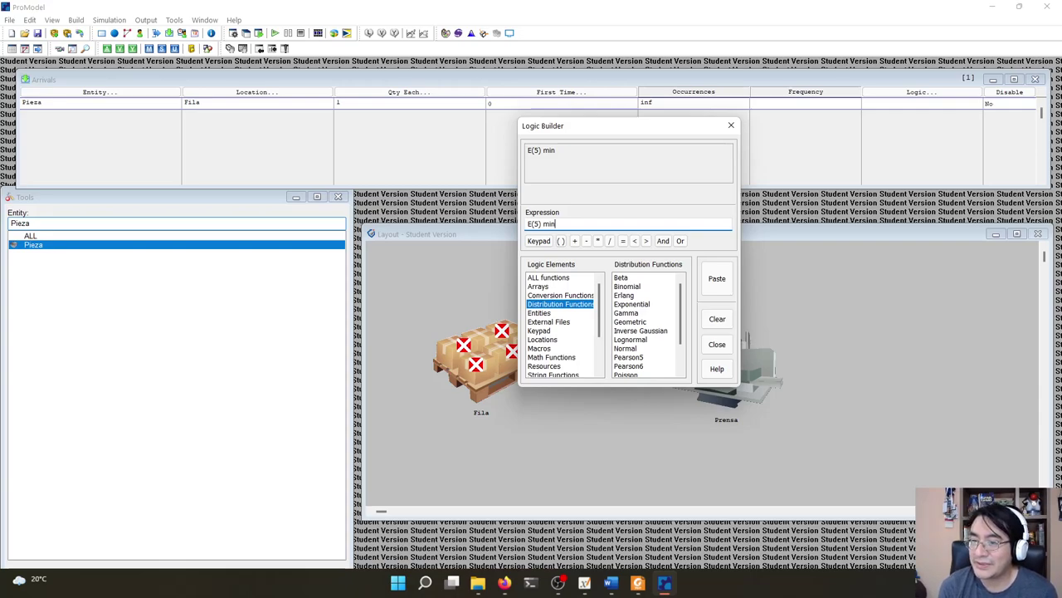
# - Recheck the arrival interval in the Word assignment and paste E(5) min from the Logic Builder as the arrival frequency in ProModel
pyautogui.click(610, 583)
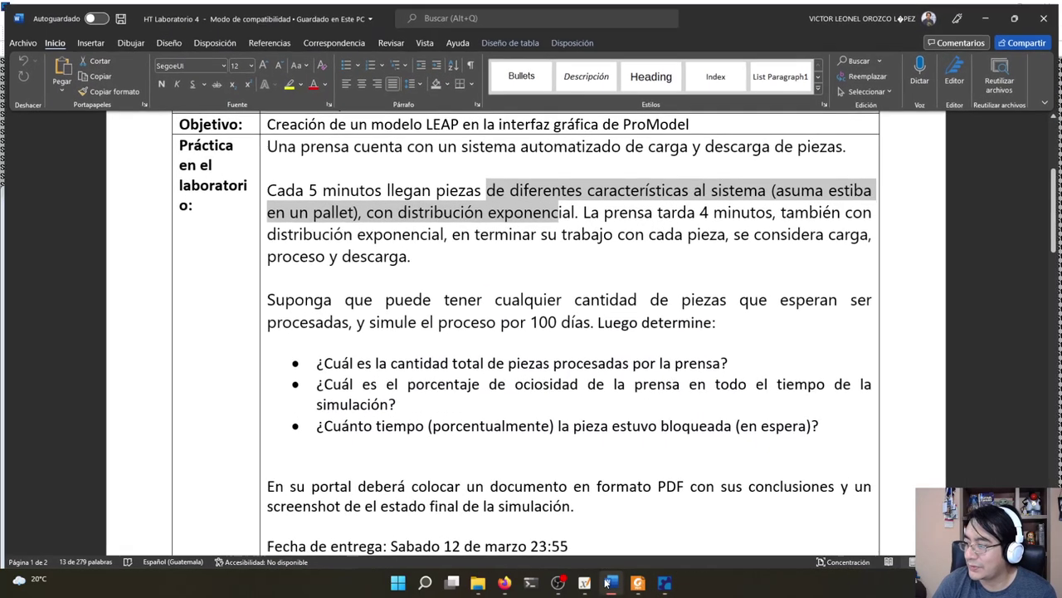
pyautogui.moveTo(381, 187); pyautogui.dragTo(547, 210)
pyautogui.hotkey('alt', 'Tab')
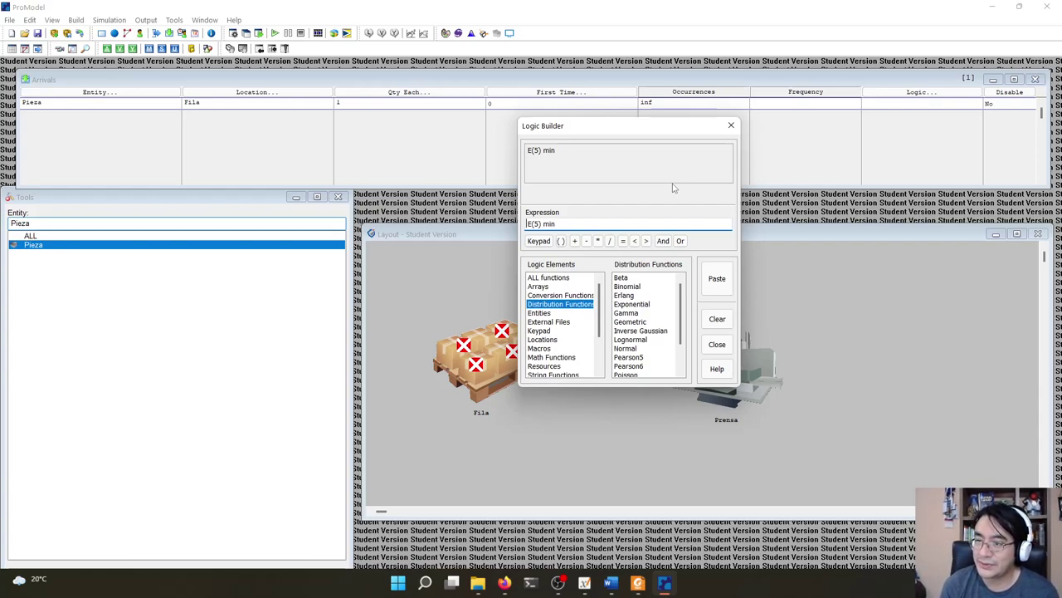
pyautogui.click(717, 278)
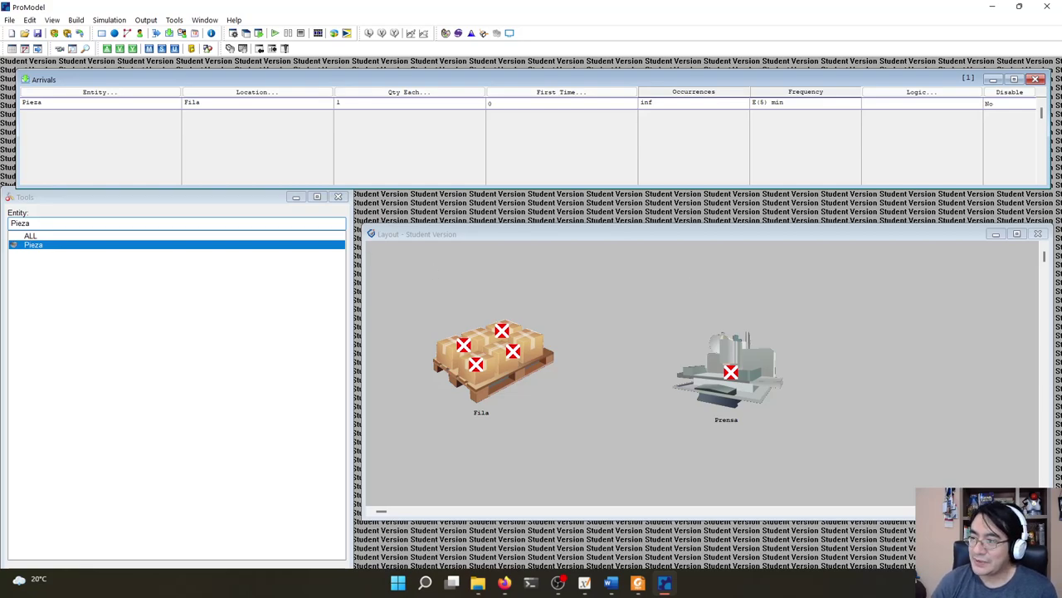
# - Open the Processing editor with its Process and Routing tables
pyautogui.click(116, 21)
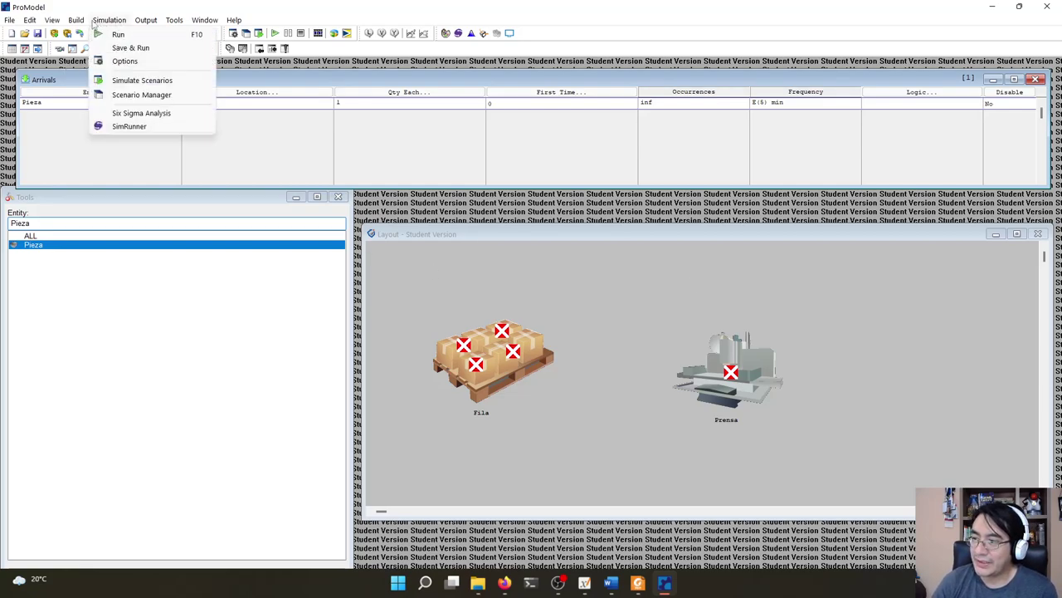
pyautogui.moveTo(73, 23)
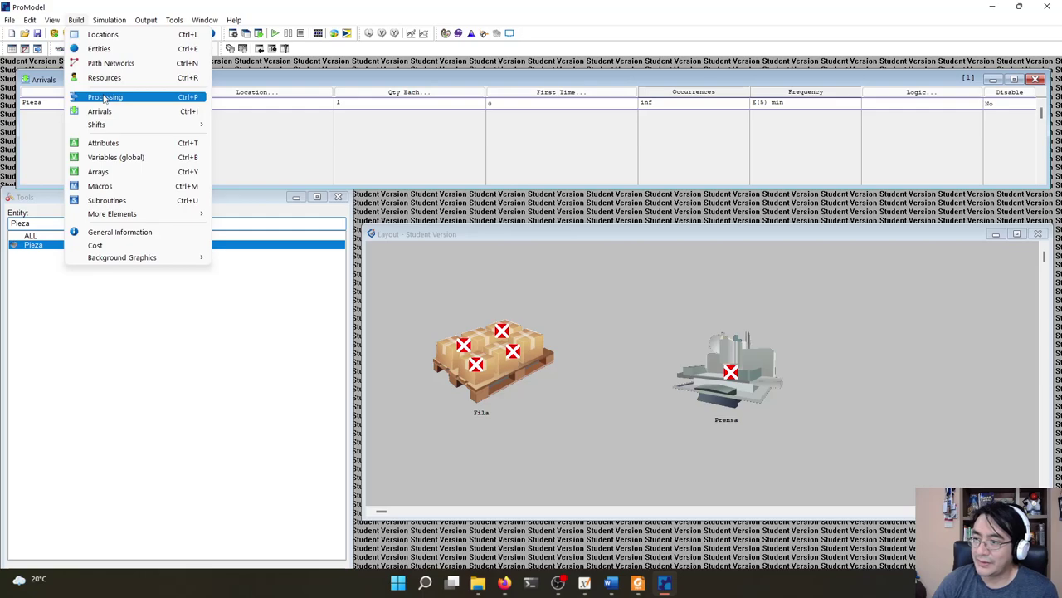
pyautogui.click(105, 98)
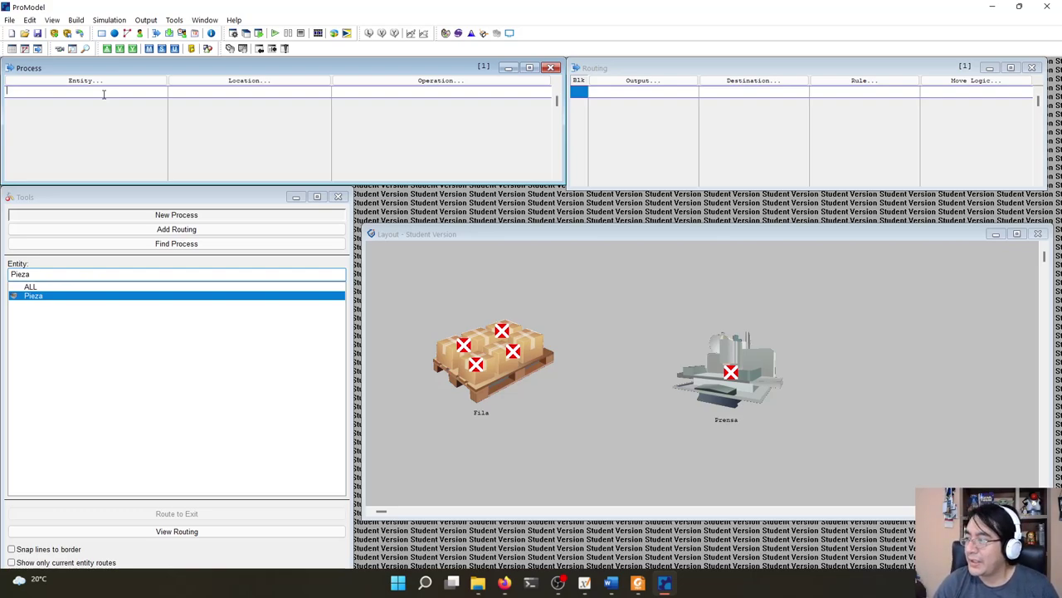
pyautogui.click(621, 80)
pyautogui.click(658, 206)
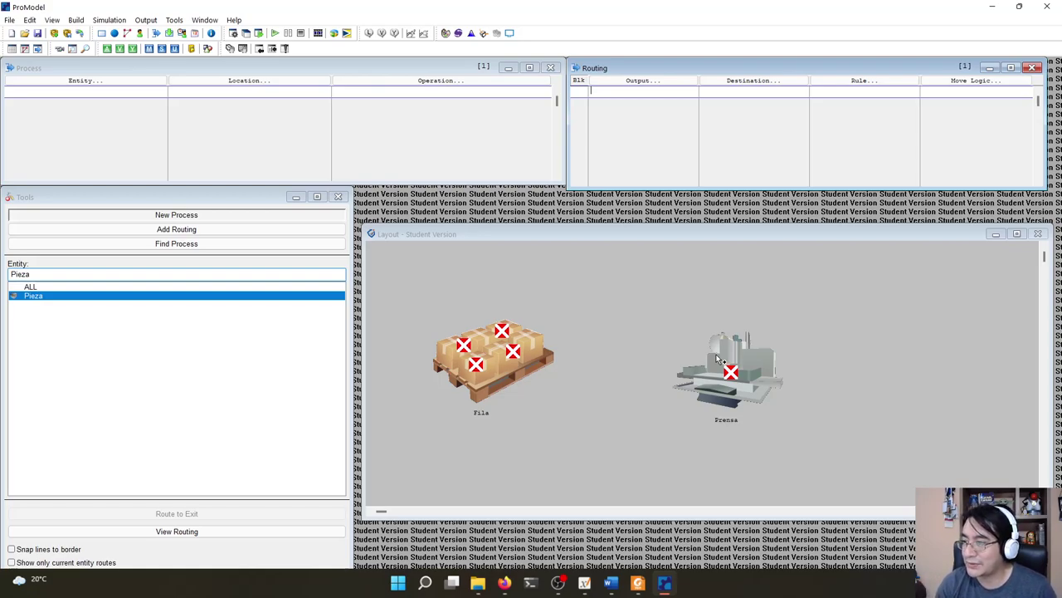
# - Define the first process record with Pieza as the entity and Fila as the location
pyautogui.click(124, 95)
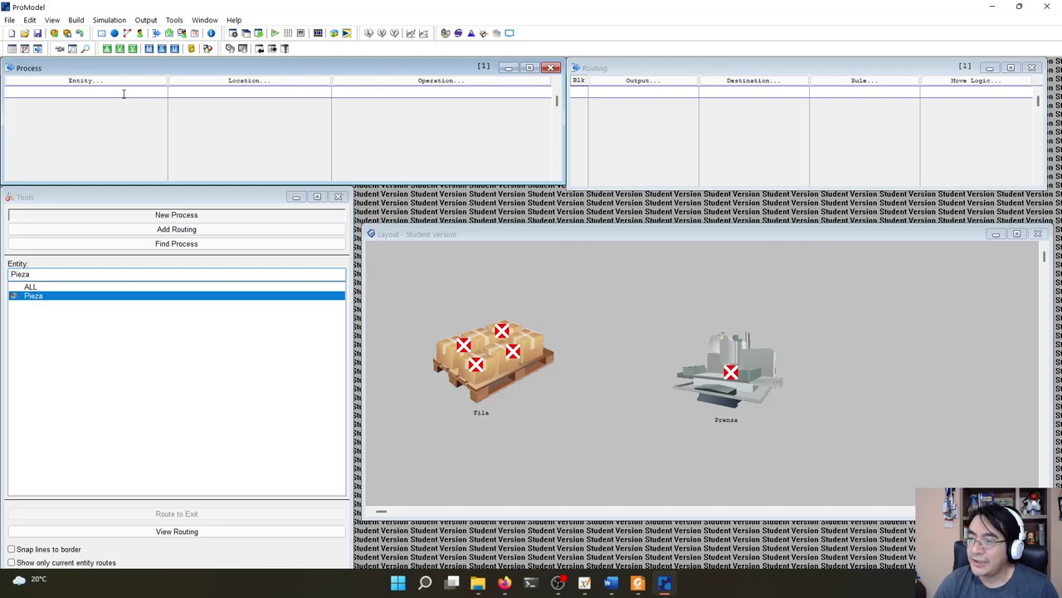
pyautogui.click(123, 94)
pyautogui.doubleClick(74, 125)
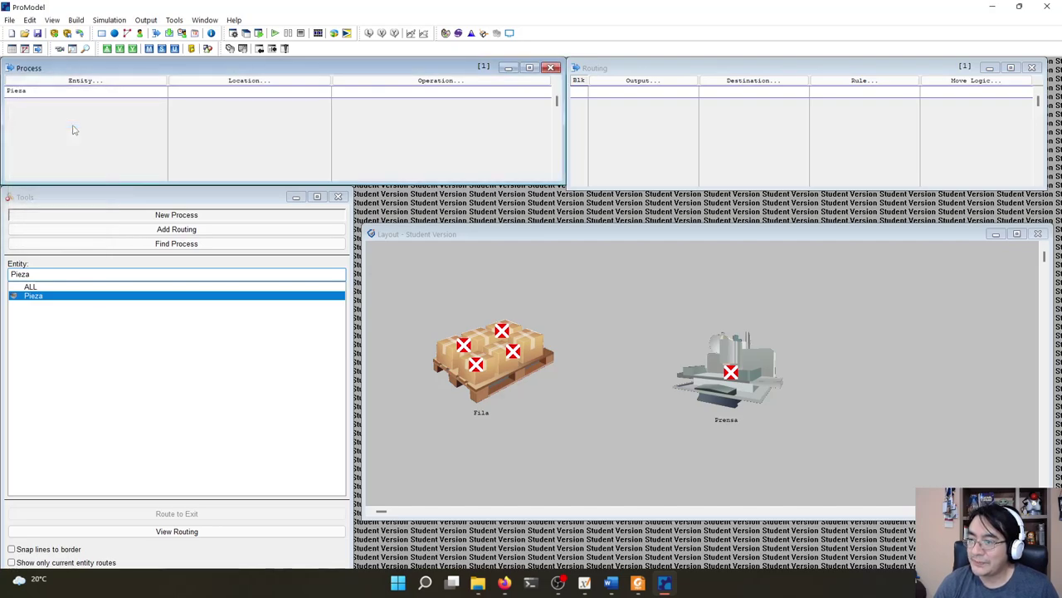
pyautogui.click(223, 98)
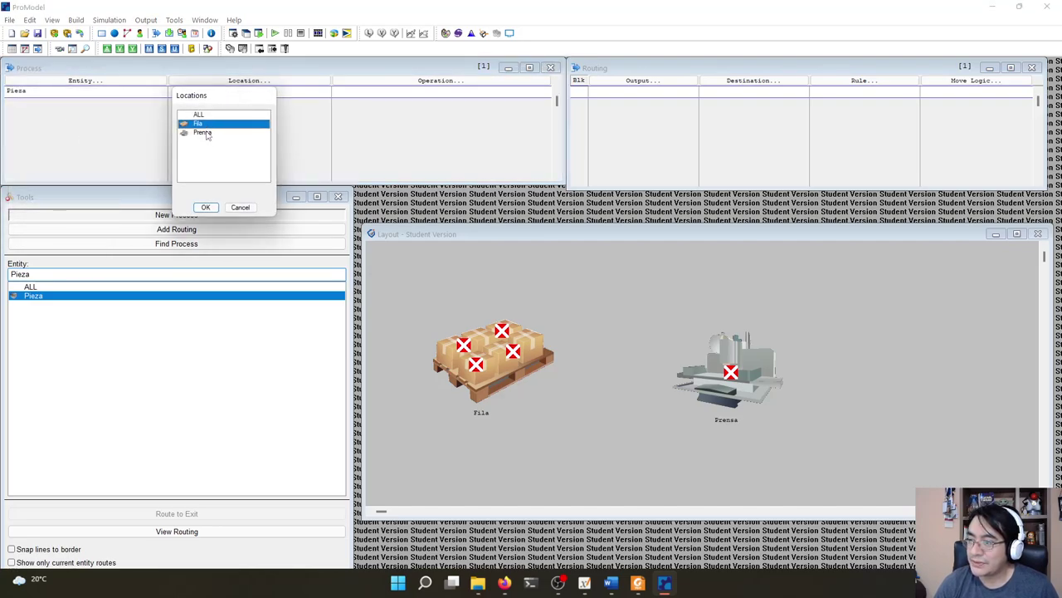
pyautogui.doubleClick(204, 125)
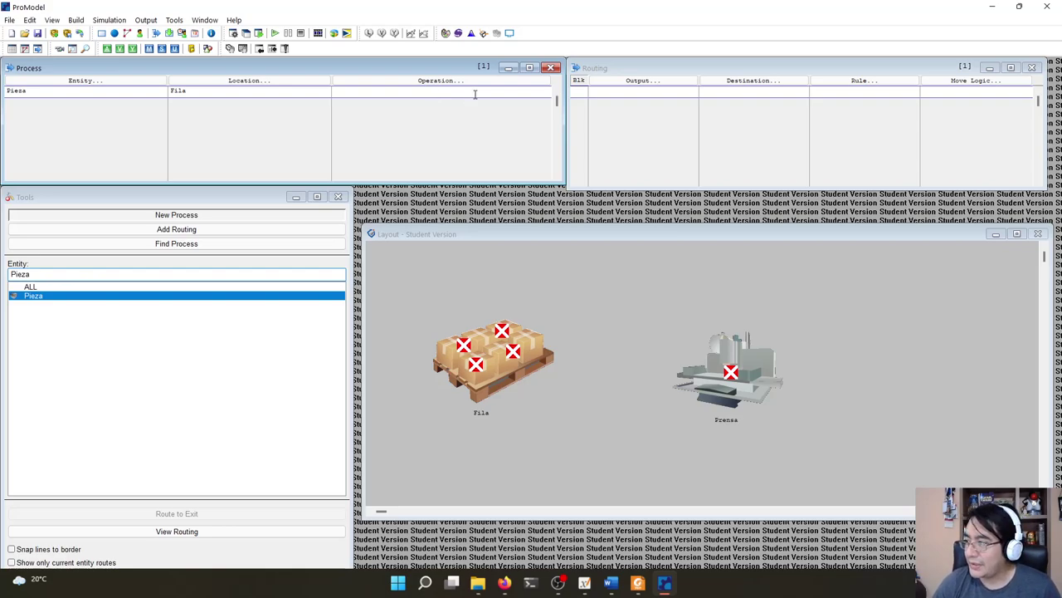
# - Add a routing record that sends Pieza from Fila to Prensa, and review the routing rule options without changing them
pyautogui.doubleClick(607, 92)
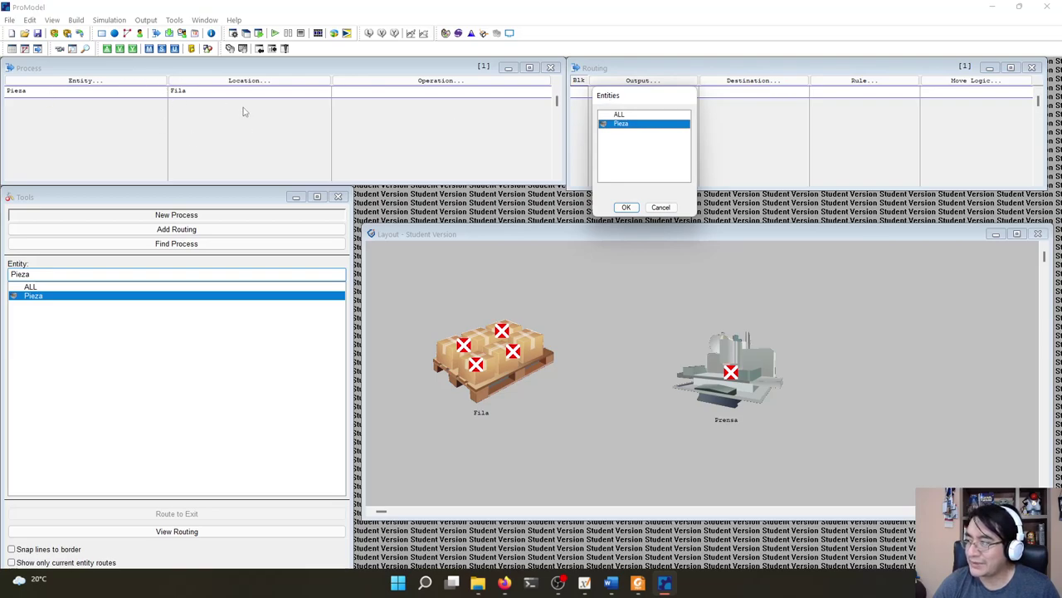
pyautogui.click(627, 207)
pyautogui.click(752, 93)
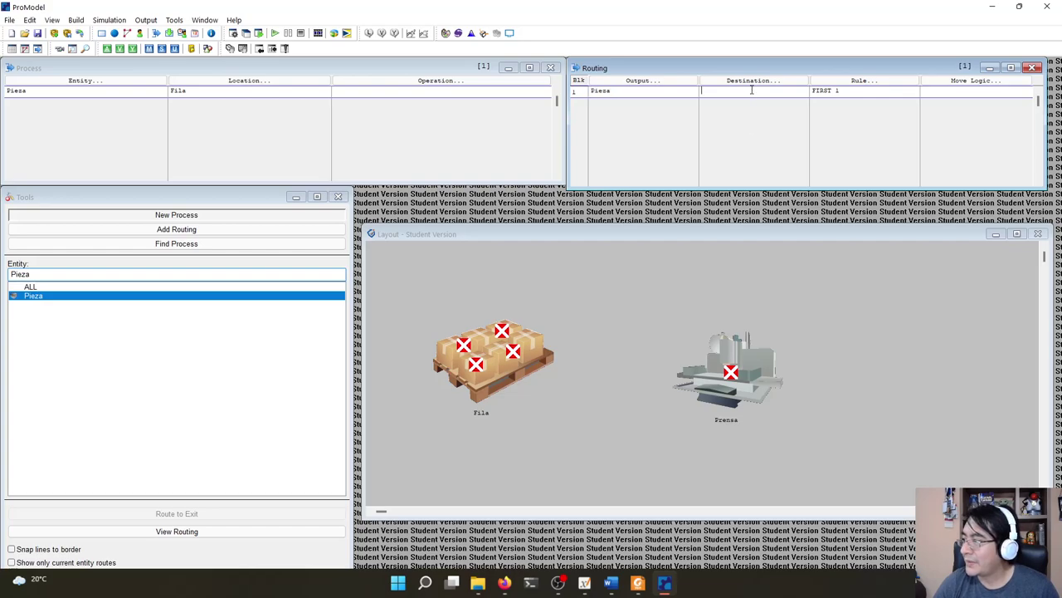
pyautogui.click(750, 124)
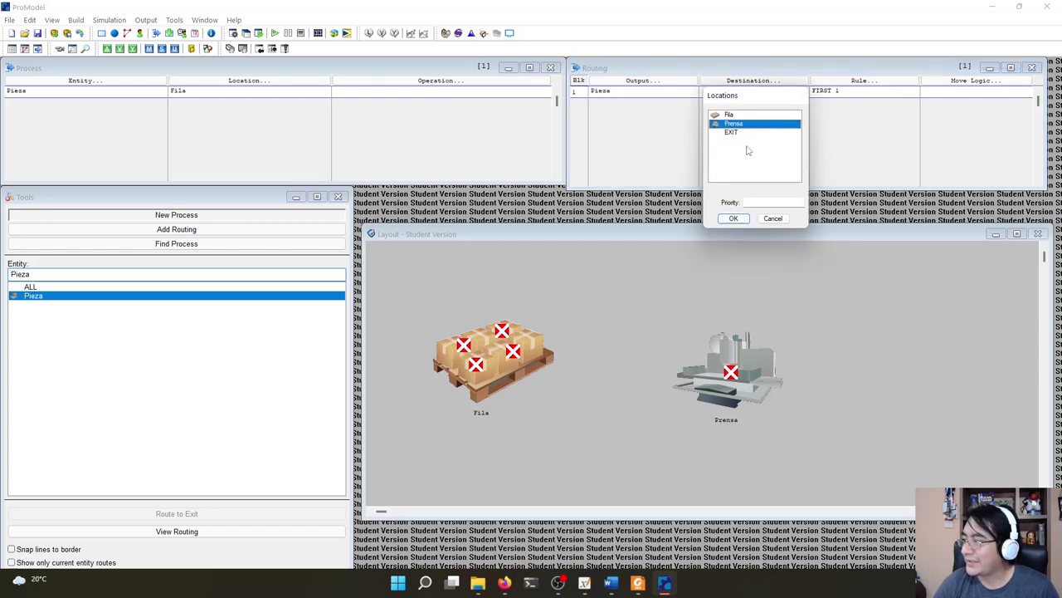
pyautogui.click(736, 218)
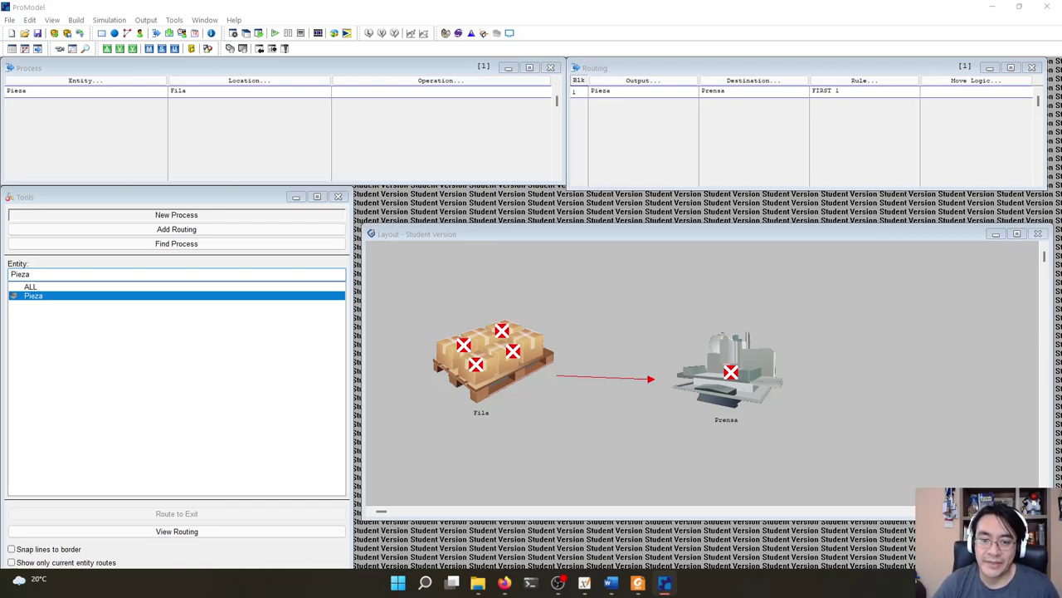
pyautogui.moveTo(2, 131); pyautogui.dragTo(487, 126)
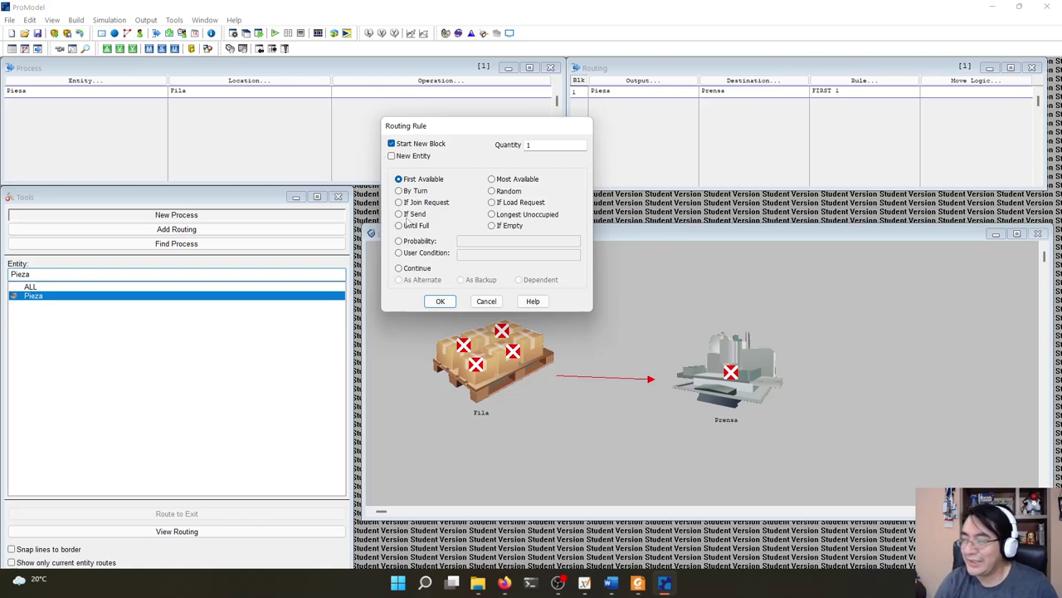
pyautogui.click(488, 301)
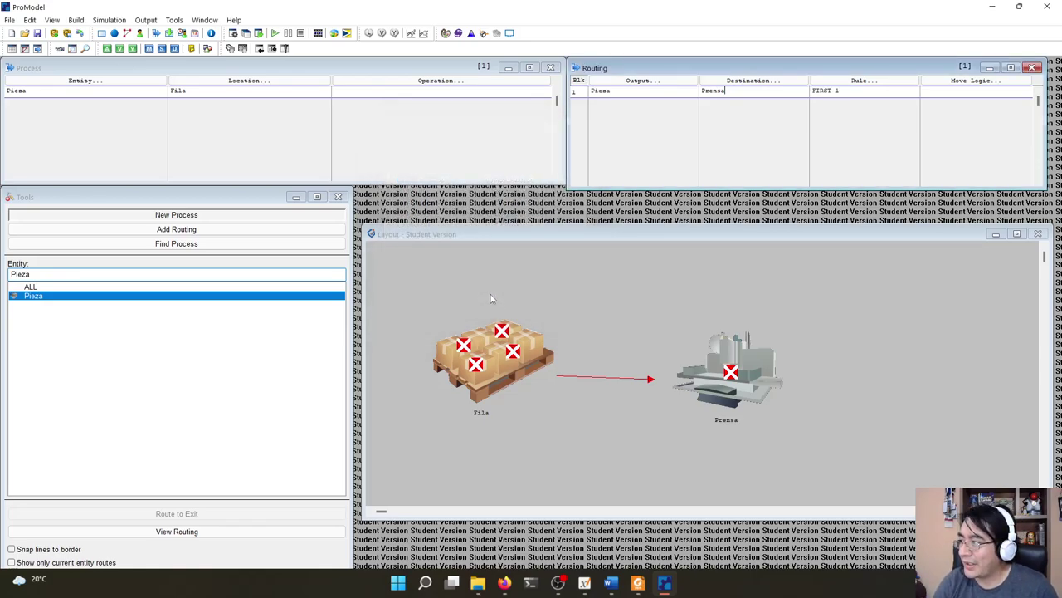
# - Add a second process record with Pieza as the entity and Prensa as the location
pyautogui.click(127, 116)
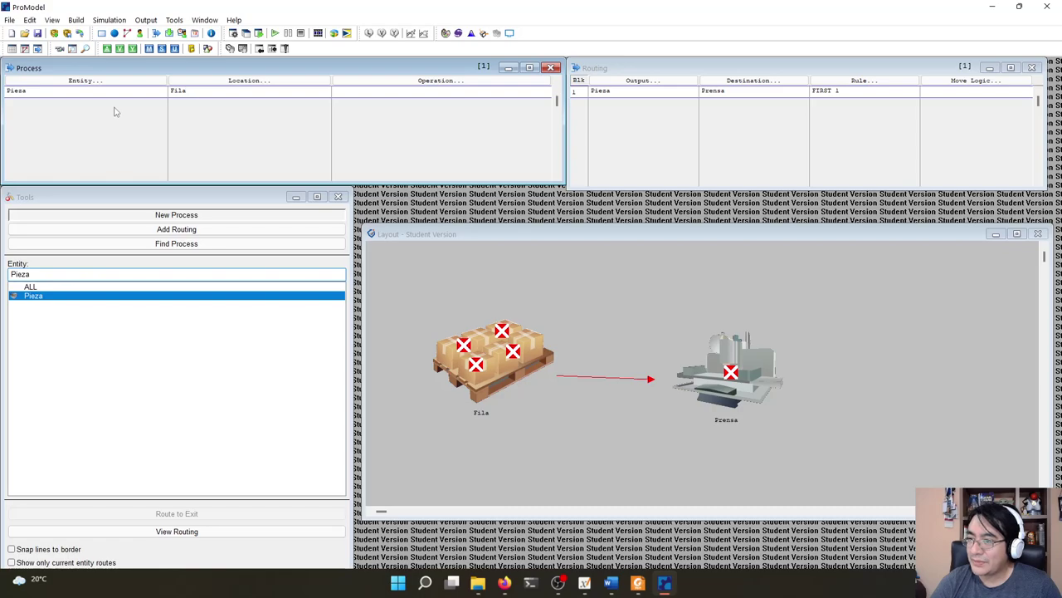
pyautogui.click(102, 294)
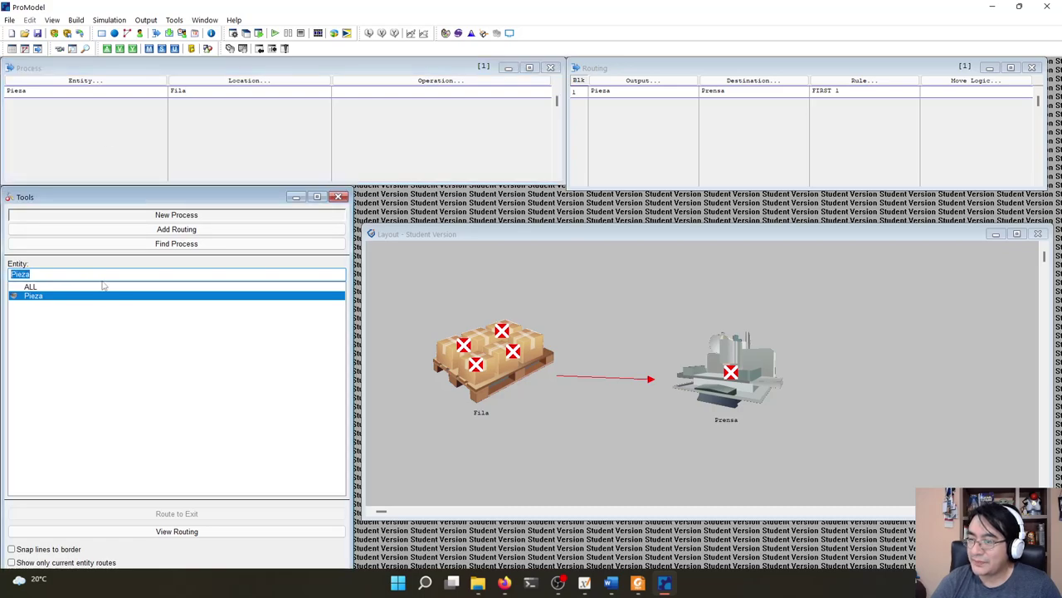
pyautogui.click(107, 108)
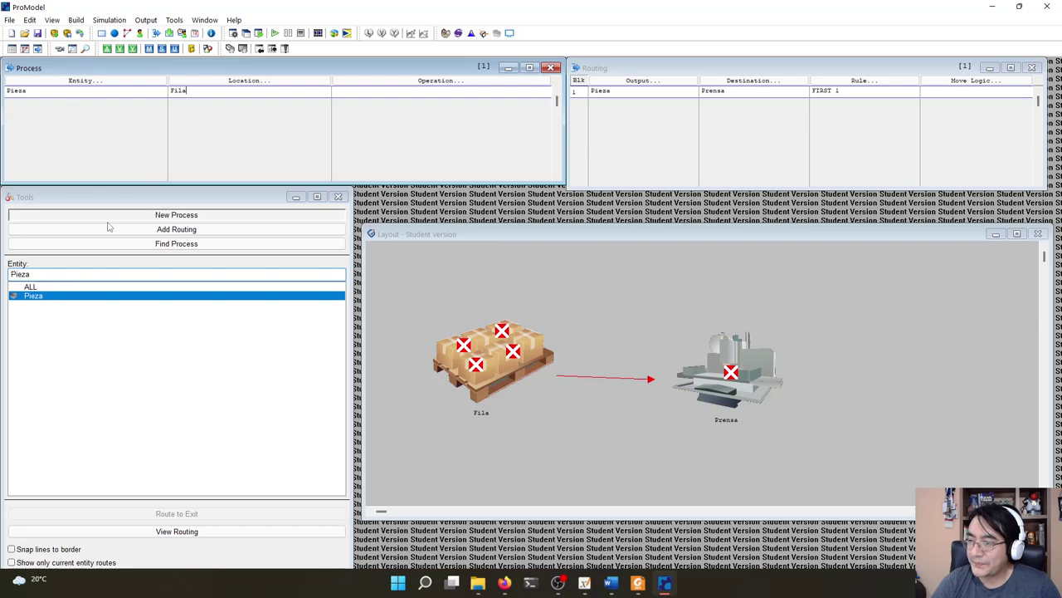
pyautogui.click(871, 90)
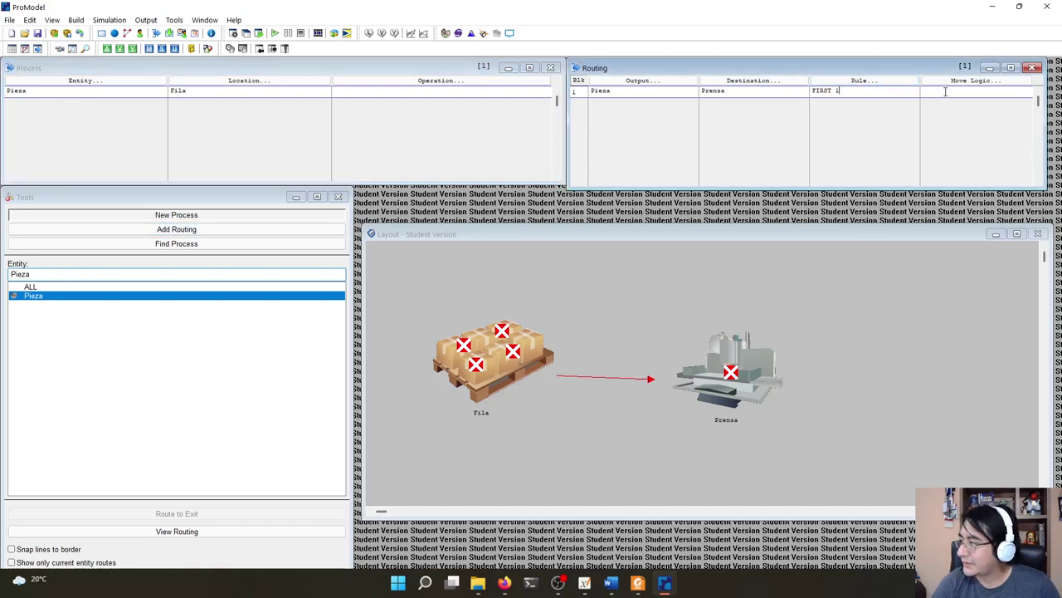
pyautogui.click(113, 97)
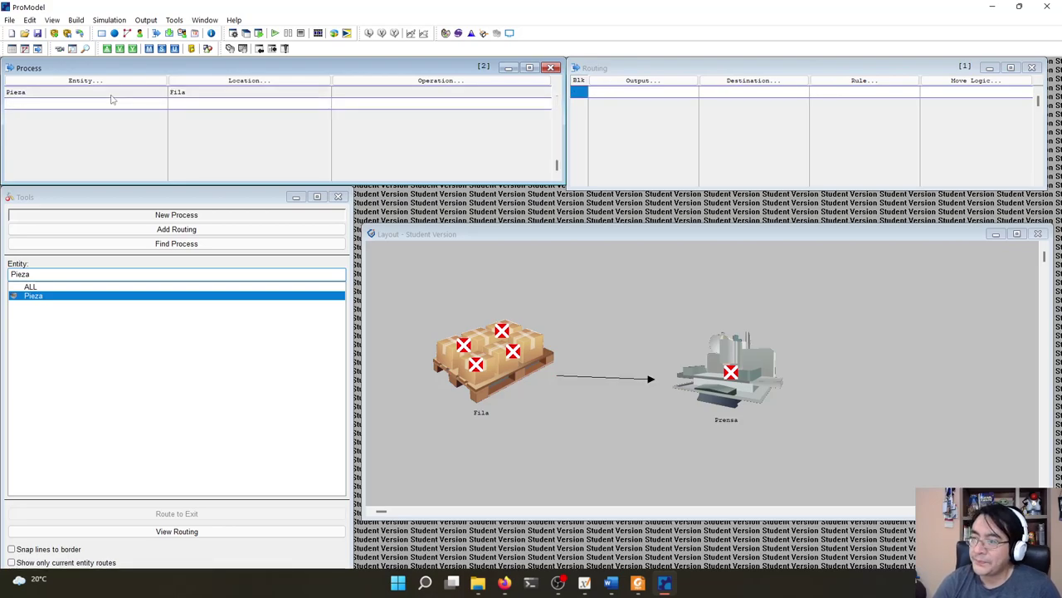
pyautogui.click(93, 105)
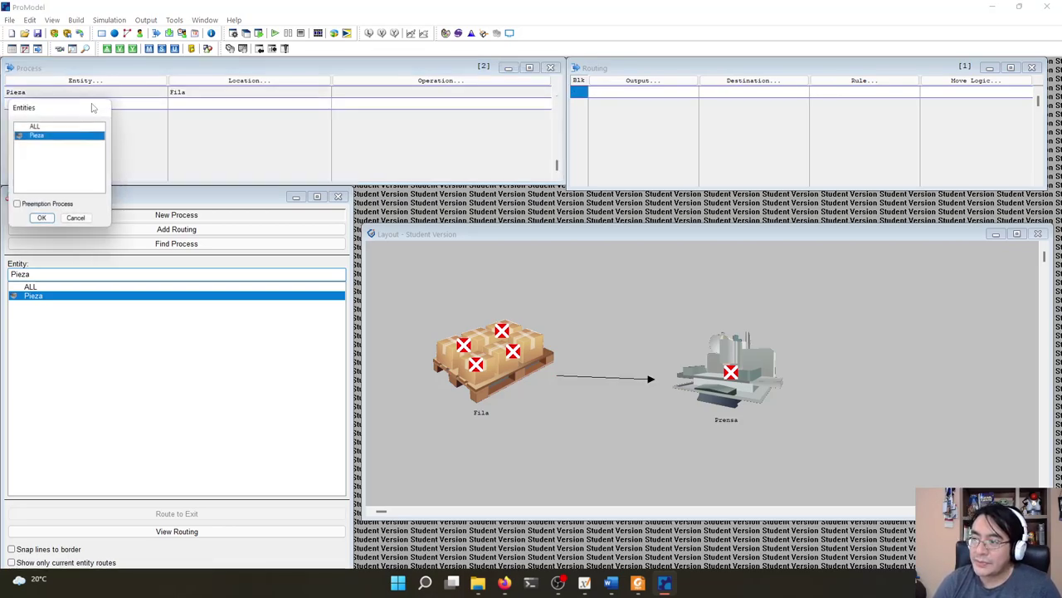
pyautogui.doubleClick(48, 137)
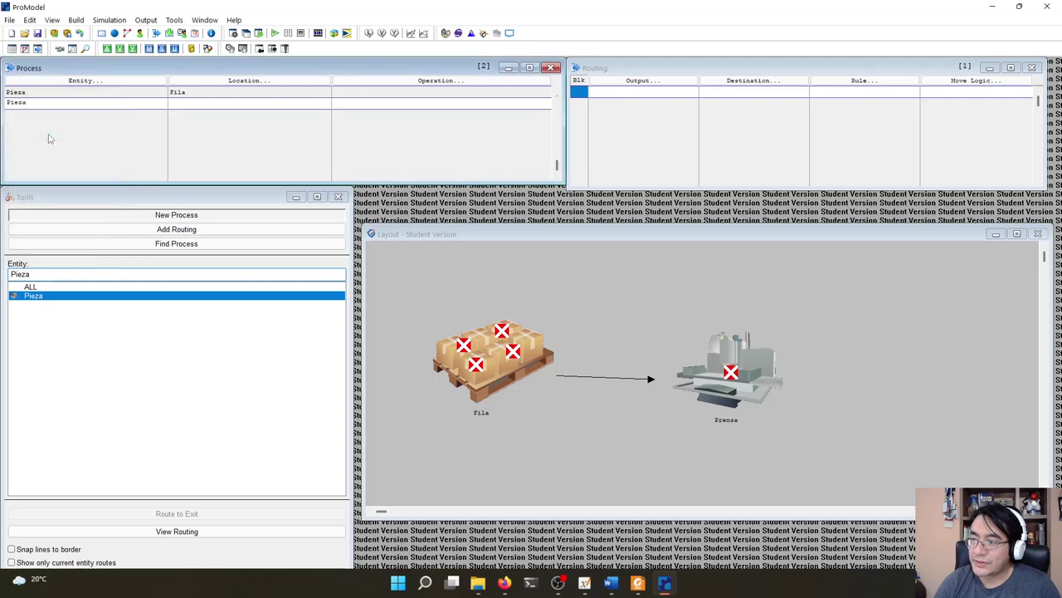
pyautogui.click(213, 108)
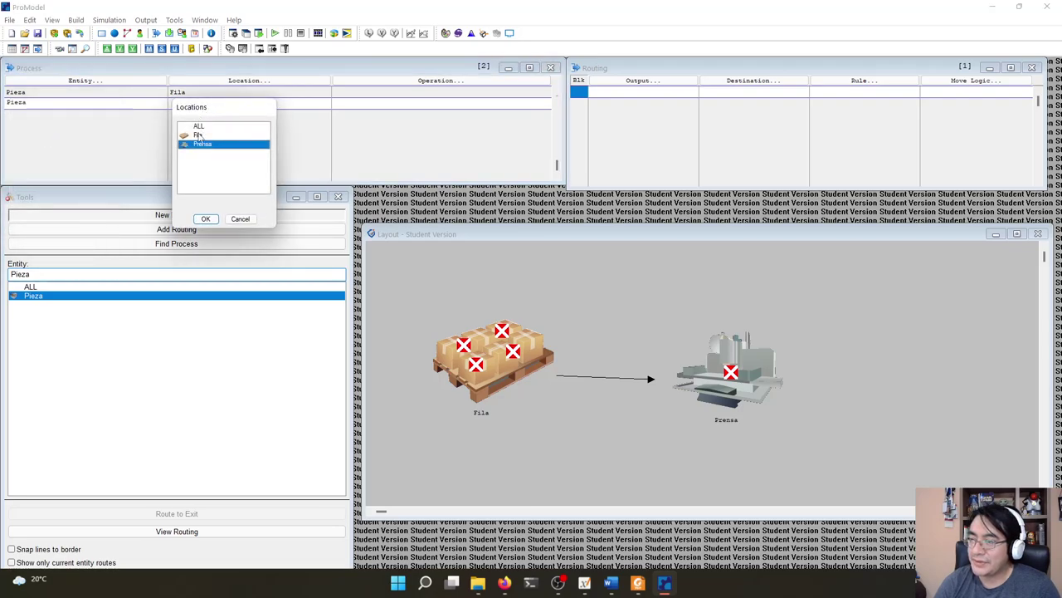
pyautogui.doubleClick(203, 146)
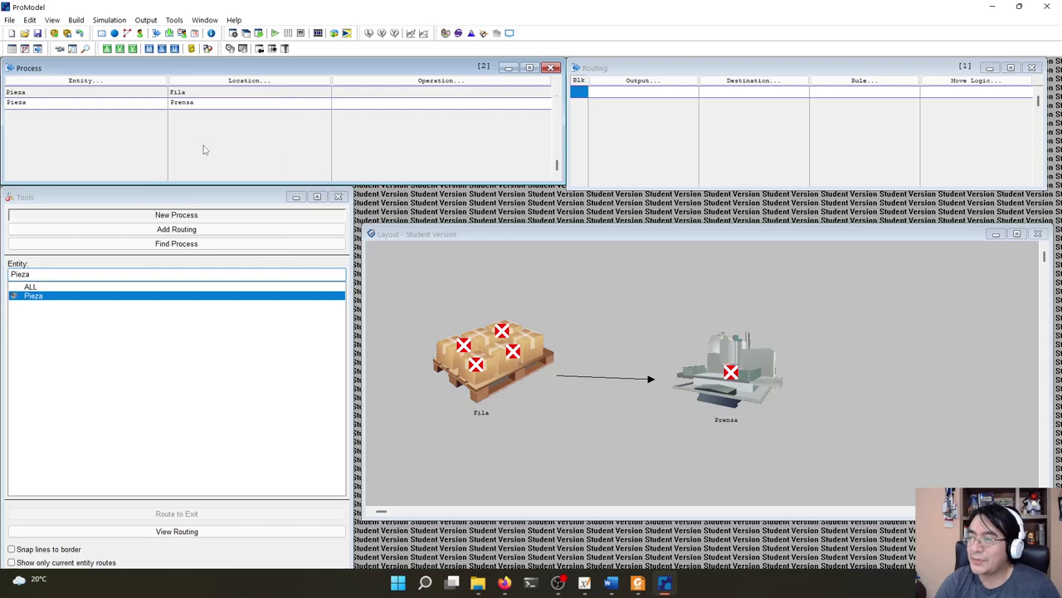
# - Check the press's processing time and distribution in the Word assignment, and return to ProModel
pyautogui.click(610, 583)
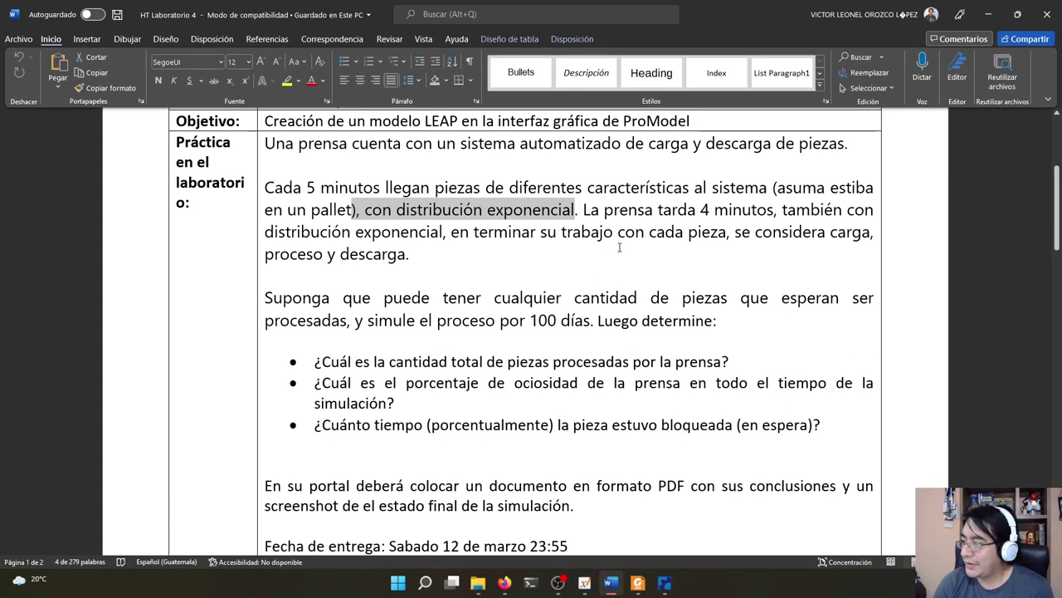
pyautogui.moveTo(699, 209); pyautogui.dragTo(443, 232)
pyautogui.click(988, 14)
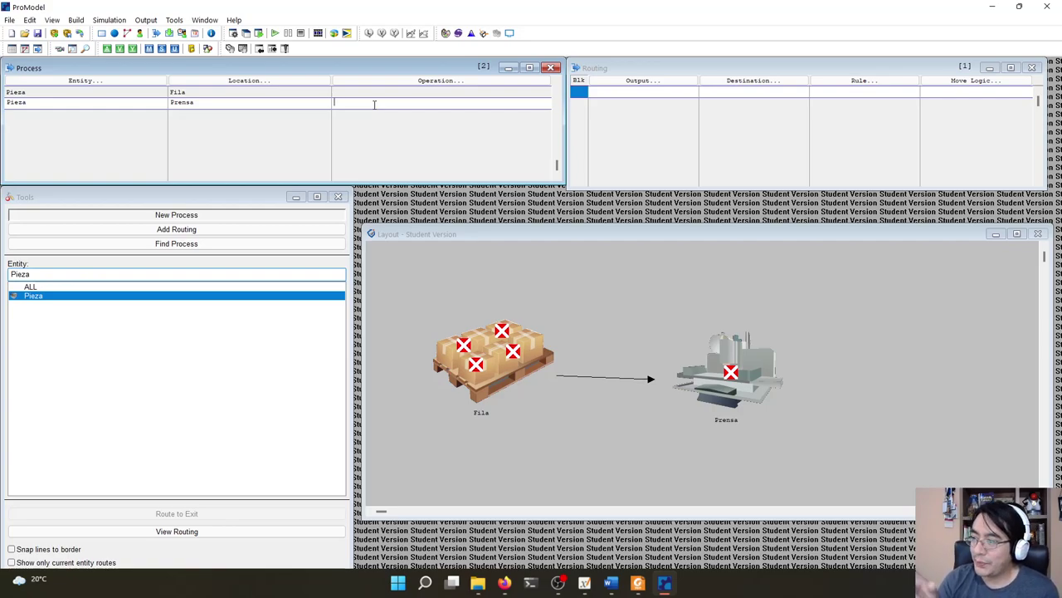
# - Open the Operation editor for the Pieza record at Prensa
pyautogui.rightClick(374, 105)
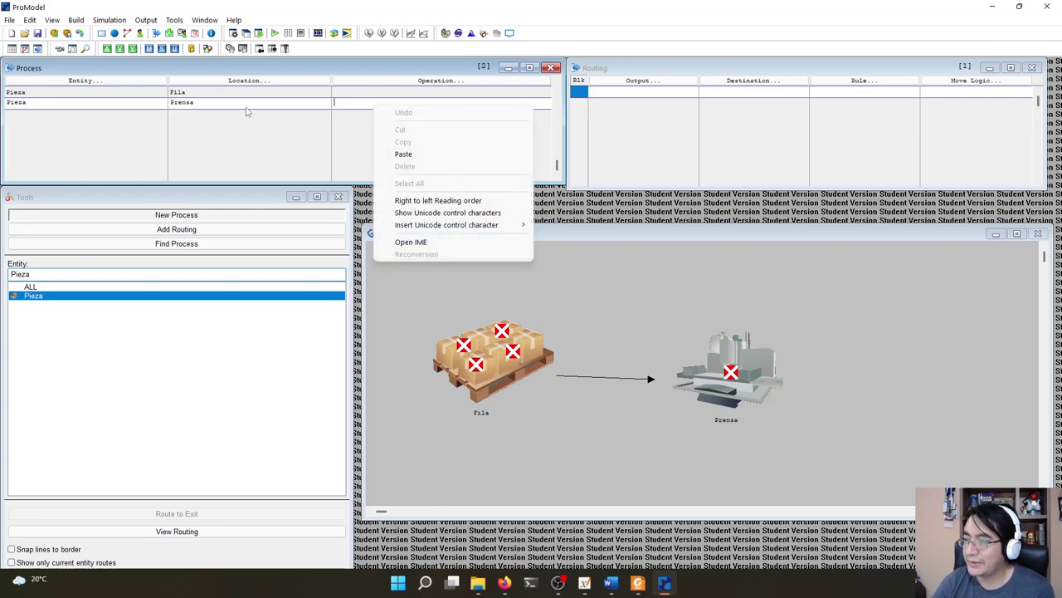
pyautogui.click(246, 112)
pyautogui.doubleClick(365, 103)
pyautogui.moveTo(181, 214); pyautogui.dragTo(447, 156)
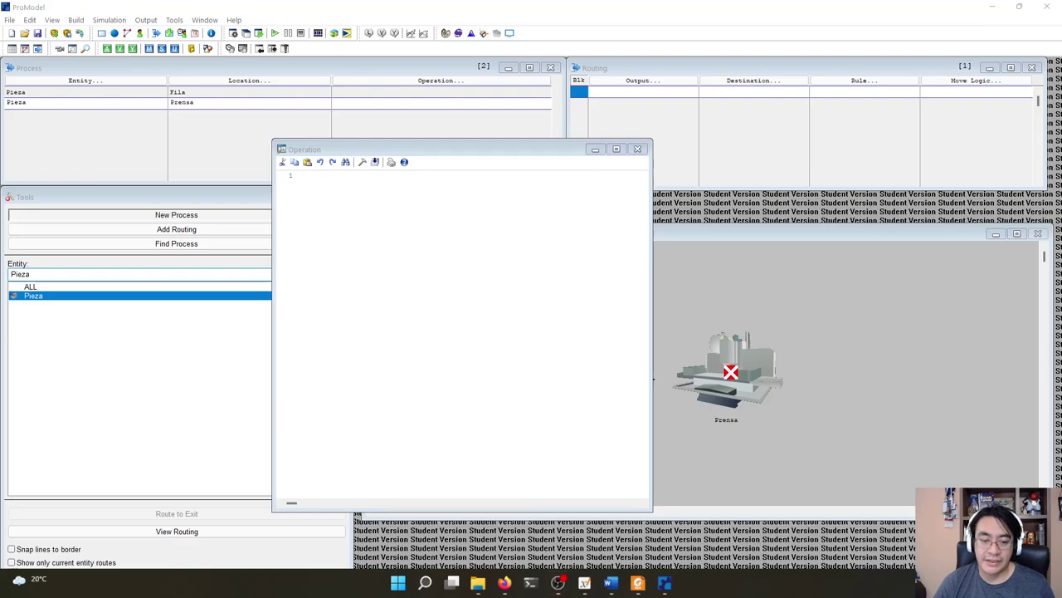
# - Check the ProModel online help page in Firefox and close the browser window
pyautogui.click(504, 582)
pyautogui.moveTo(524, 126); pyautogui.dragTo(422, 94)
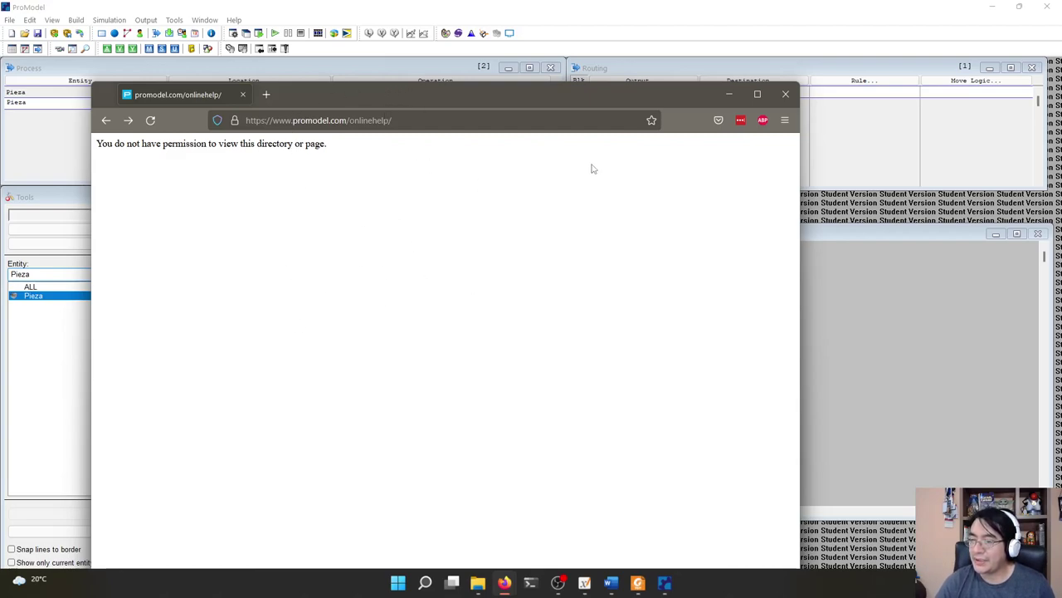
pyautogui.click(785, 93)
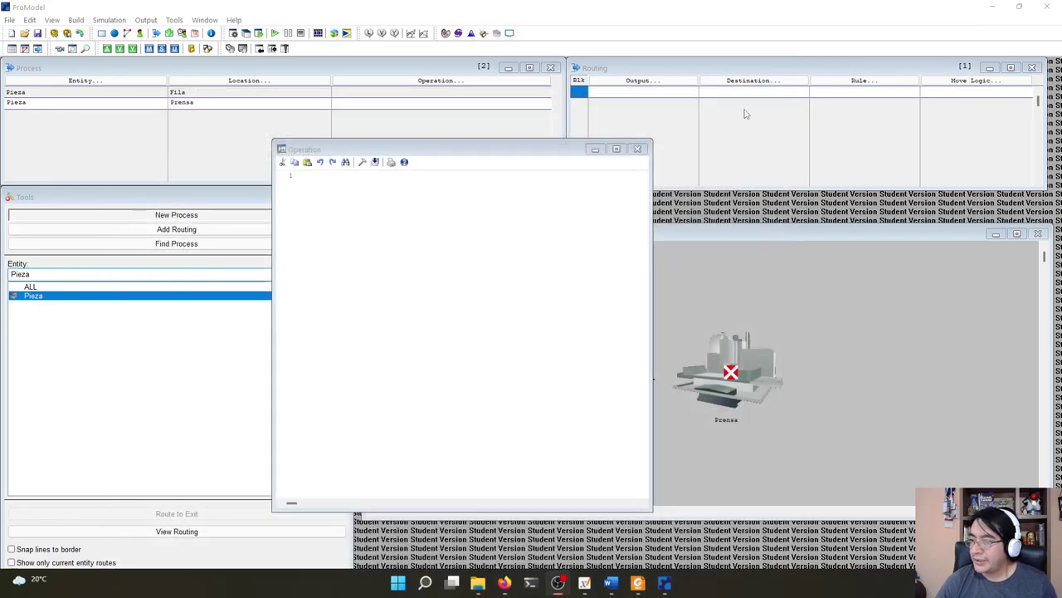
# - Open the Logic Builder for the Prensa operation, review the Prompt, Read and Rename statements, and start a Wait statement
pyautogui.moveTo(469, 153); pyautogui.dragTo(397, 154)
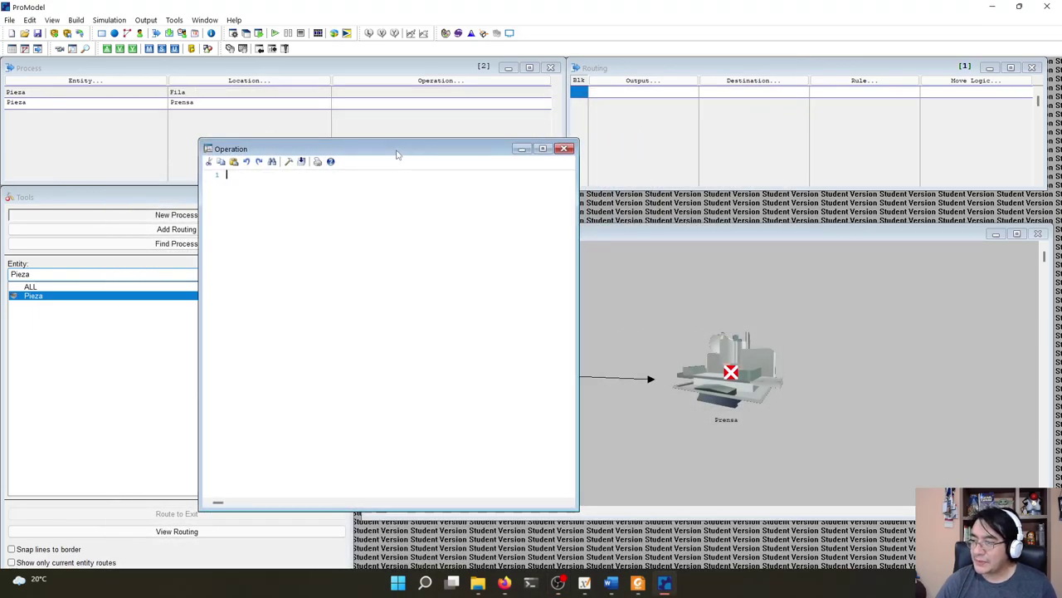
pyautogui.click(289, 163)
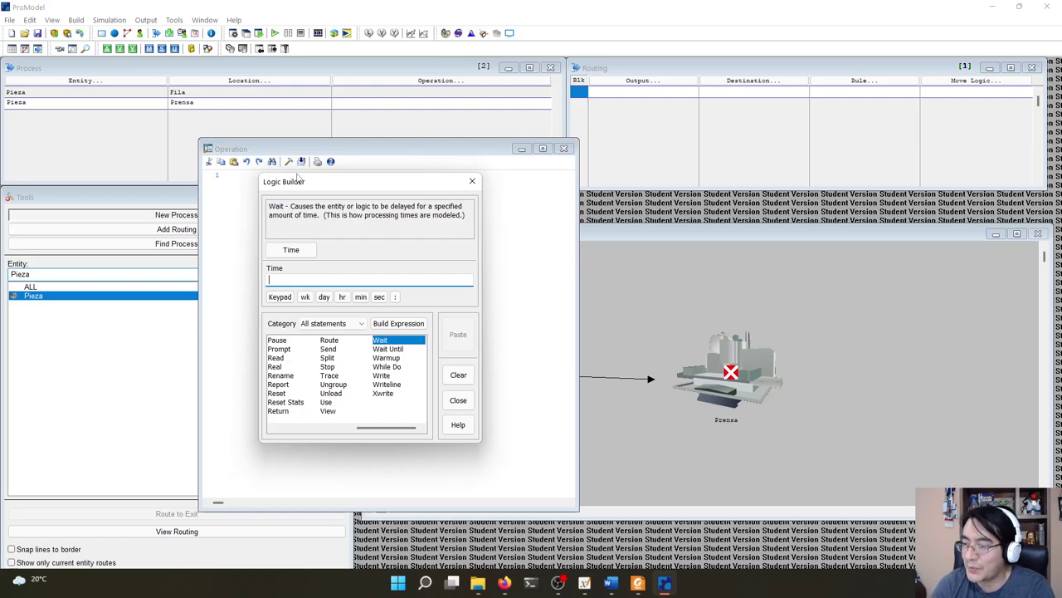
pyautogui.click(282, 349)
pyautogui.click(286, 358)
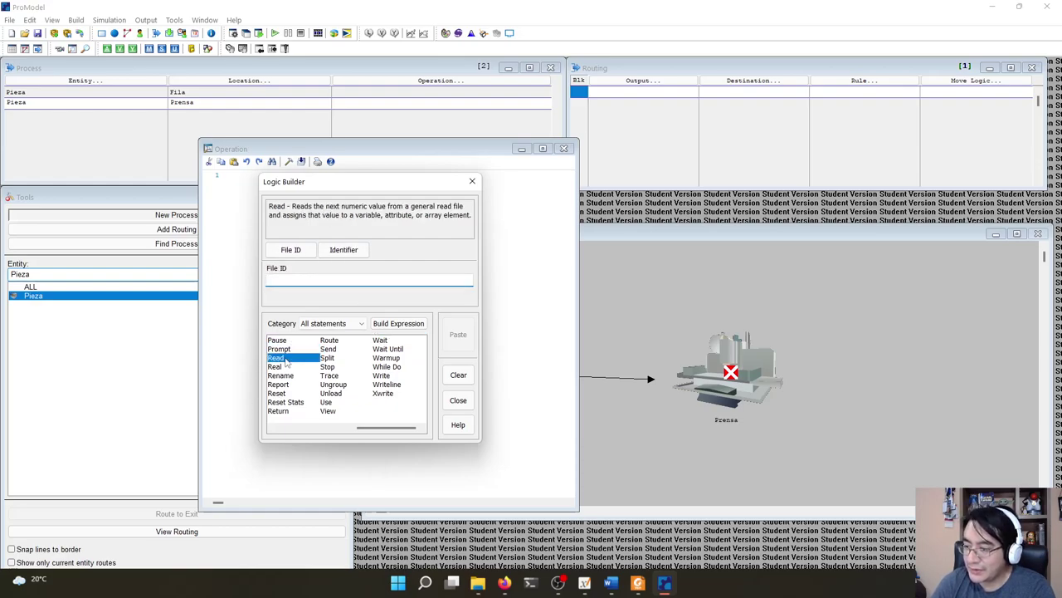
pyautogui.click(286, 379)
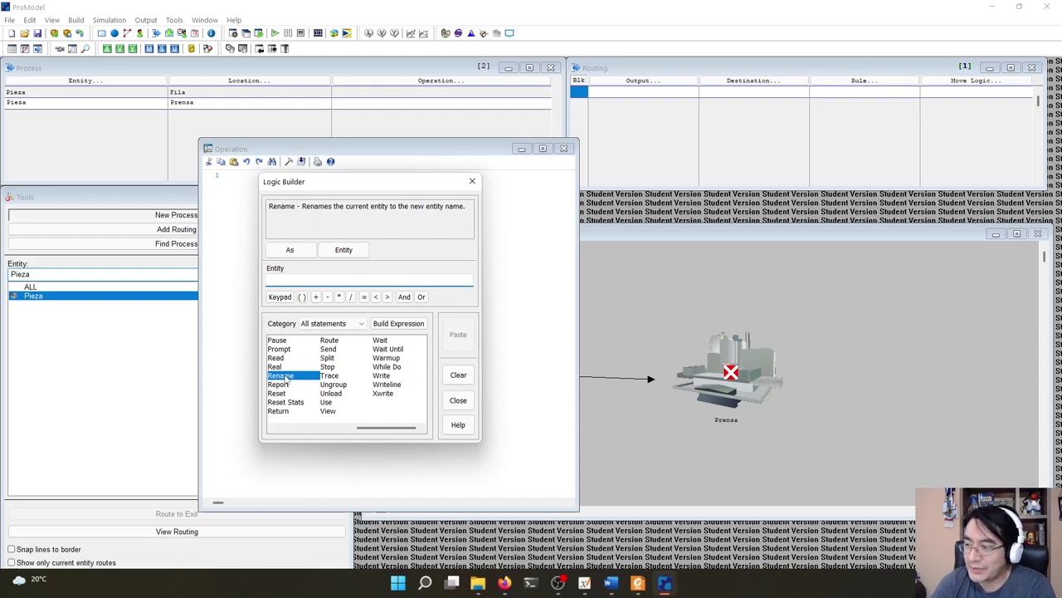
pyautogui.click(391, 341)
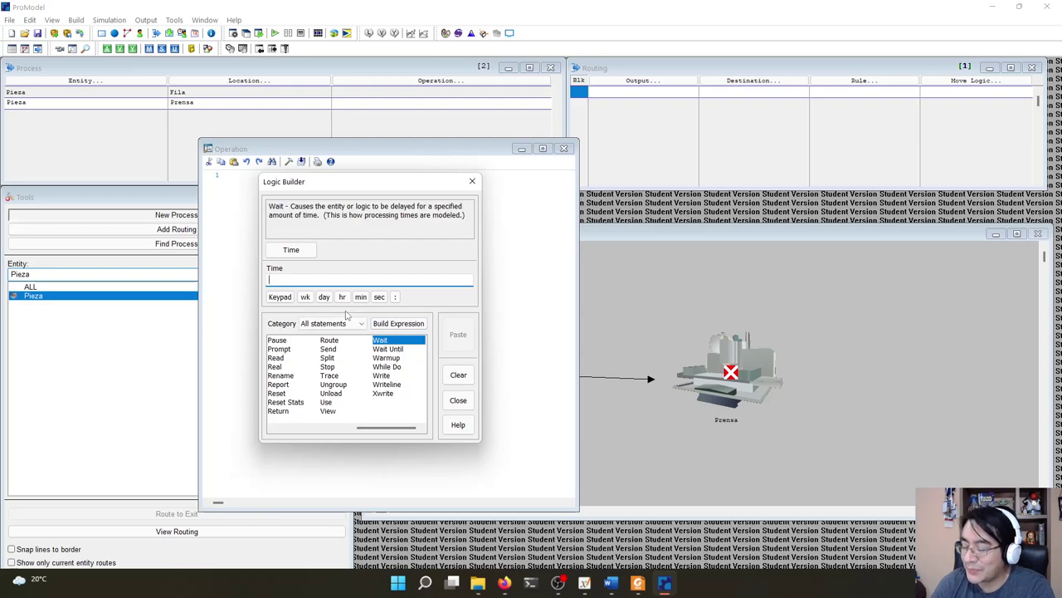
pyautogui.click(390, 341)
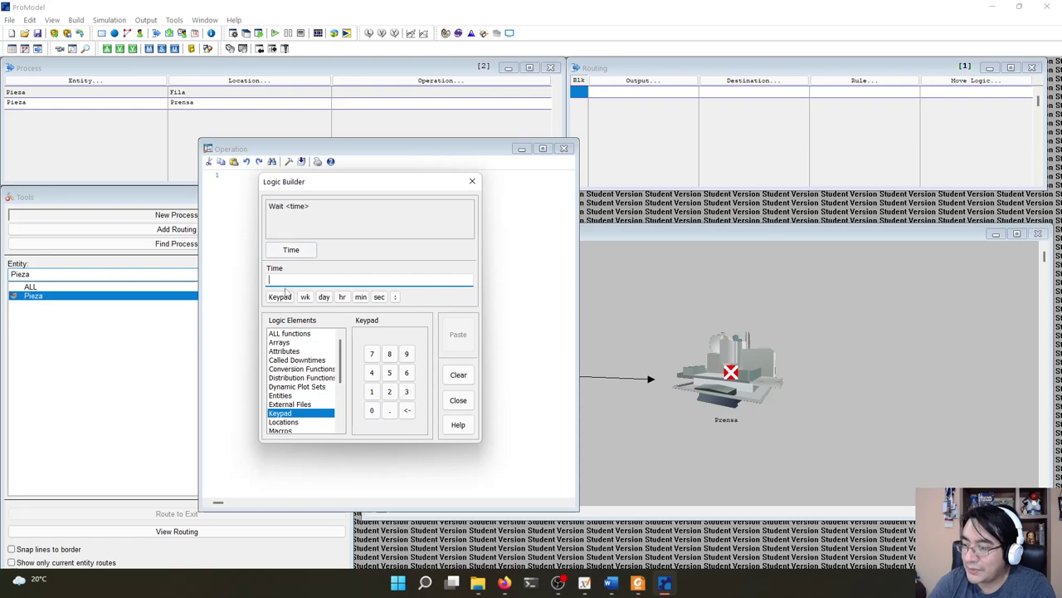
# - Build the wait time as an Exponential distribution with mean 4 in minutes, E(4) min, rechecking the press time in the Word assignment
pyautogui.click(294, 379)
pyautogui.doubleClick(375, 365)
pyautogui.click(372, 354)
pyautogui.click(373, 372)
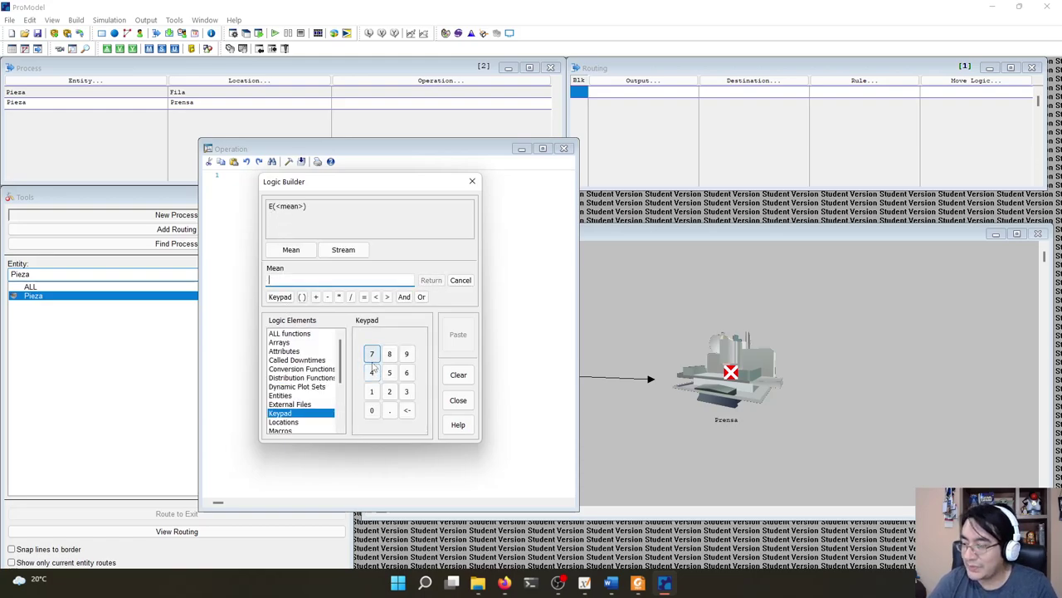
pyautogui.click(616, 586)
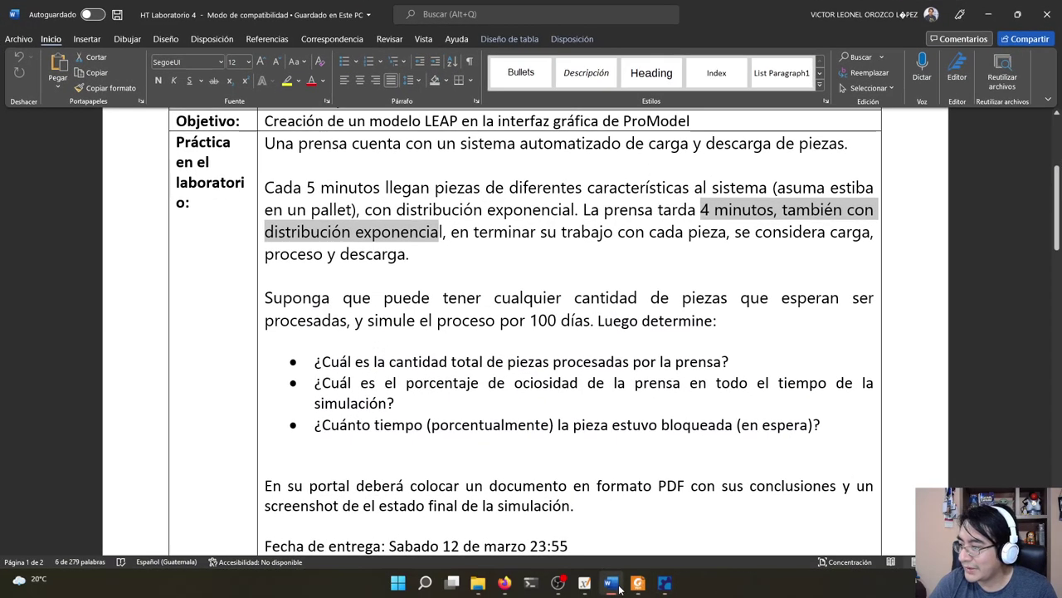
pyautogui.click(616, 586)
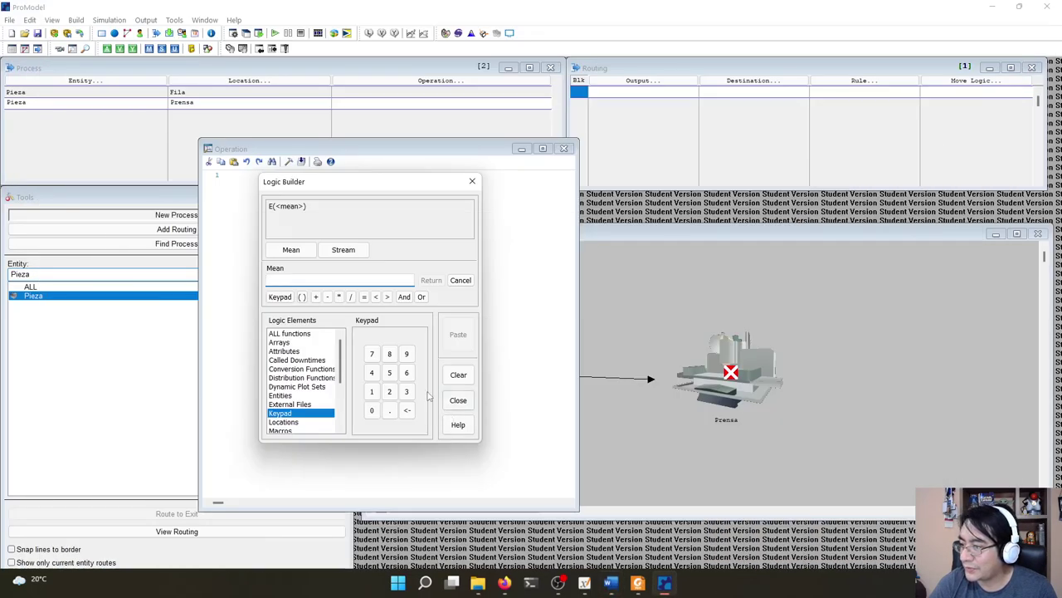
pyautogui.click(372, 372)
pyautogui.click(431, 283)
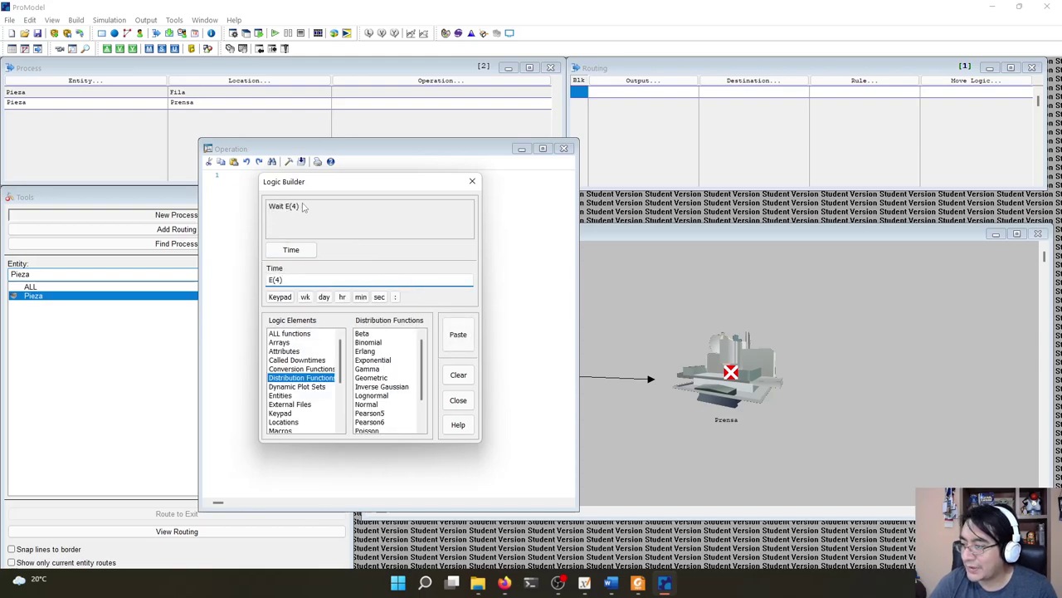
pyautogui.click(360, 296)
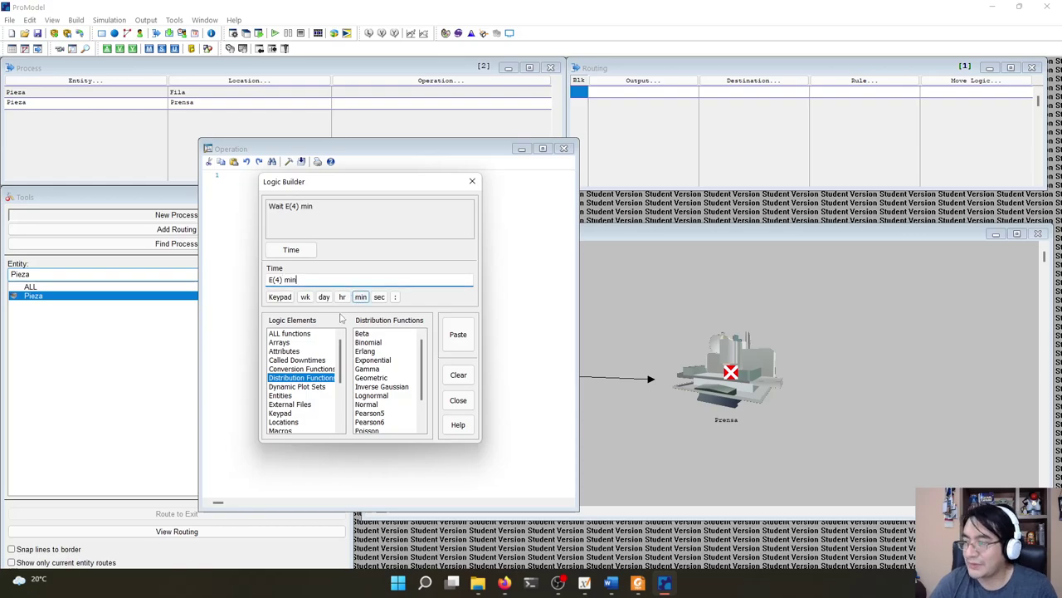
# - Paste Wait E(4) min into the Prensa operation, close the Logic Builder and compile the logic
pyautogui.click(458, 334)
pyautogui.click(472, 181)
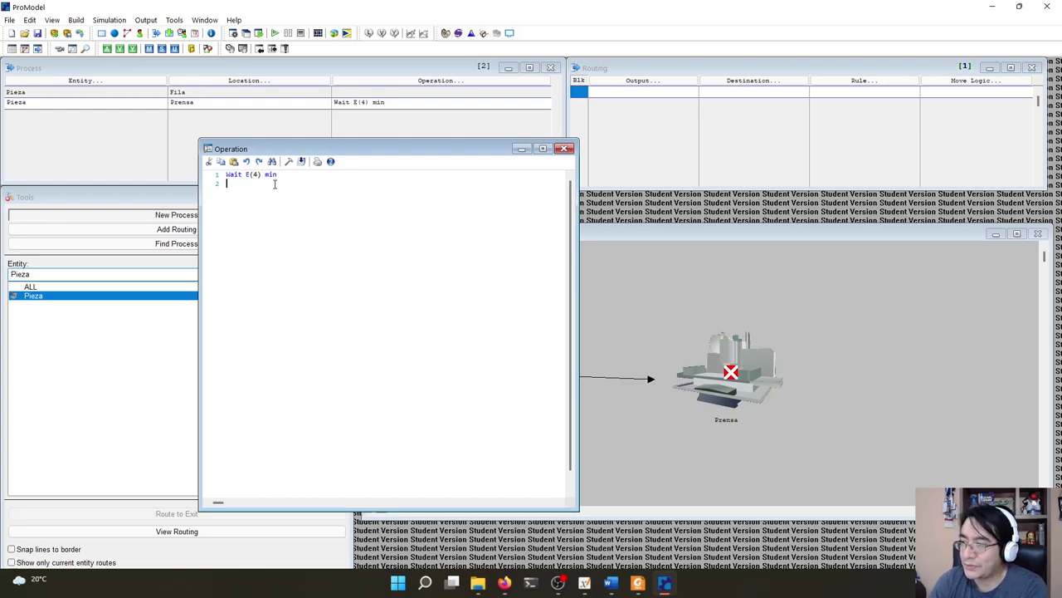
pyautogui.click(303, 162)
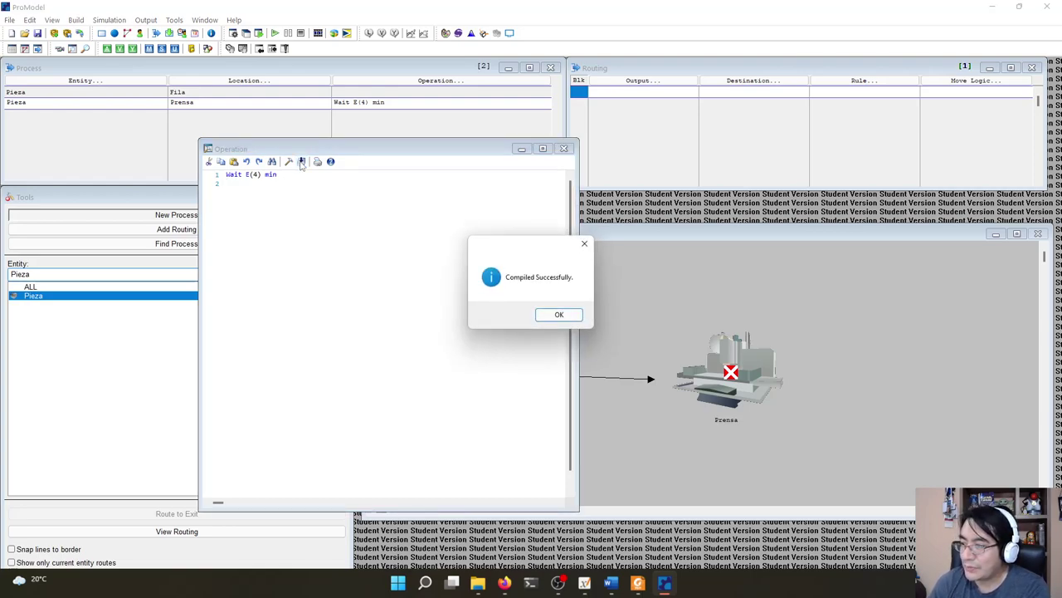
pyautogui.click(559, 315)
# - Shorten the time unit in the Prensa Wait statement to mi and compile the logic to test error checking
pyautogui.press('BackSpace')
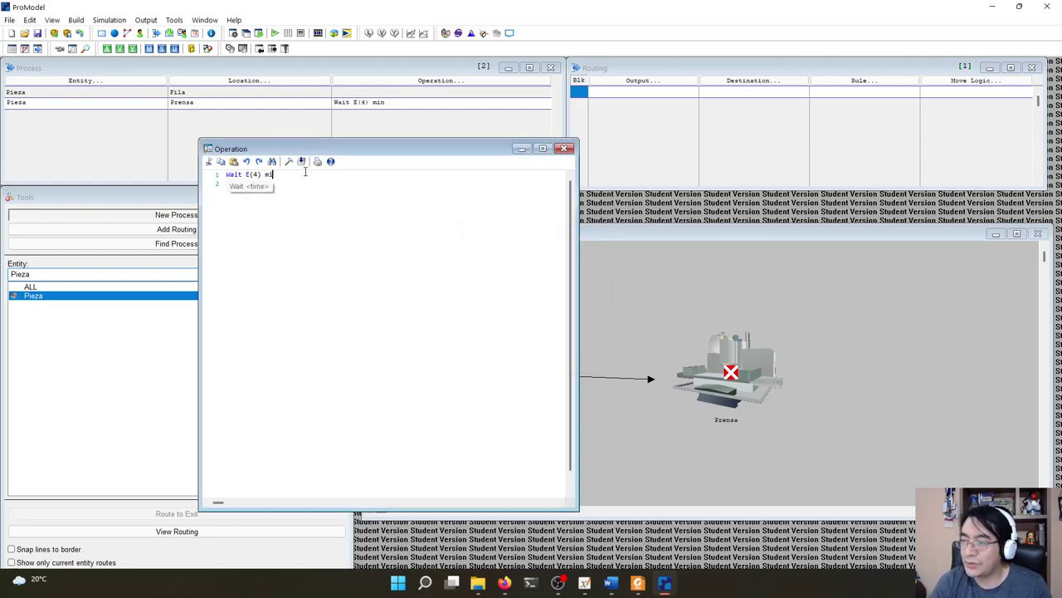
pyautogui.click(302, 226)
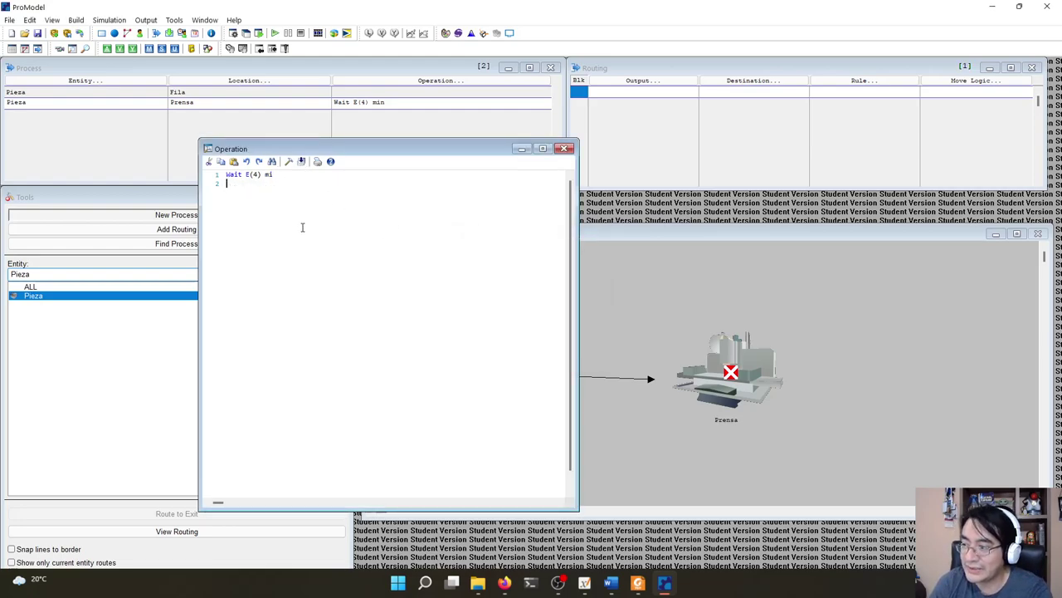
pyautogui.click(301, 161)
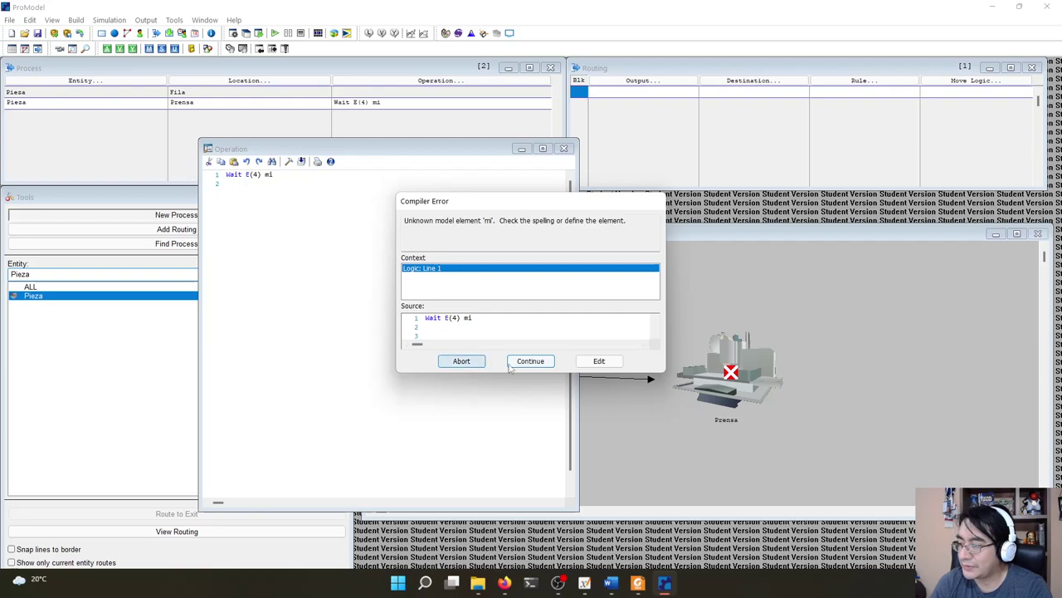
# - Try to correct the unit to min in the compiler error's logic editor, close that editor and abort the compilation
pyautogui.click(583, 361)
pyautogui.click(540, 236)
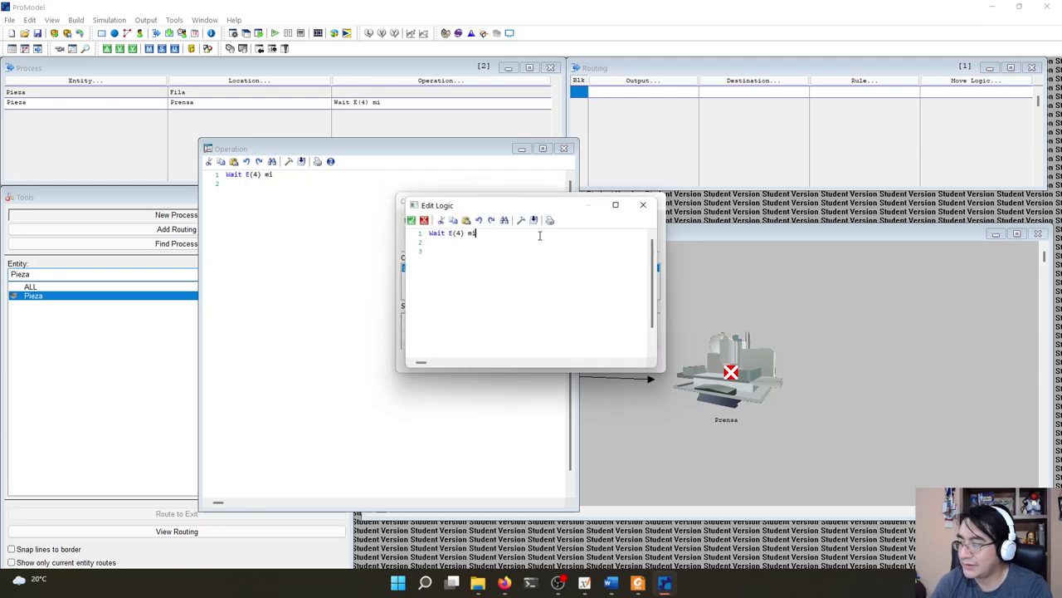
pyautogui.write('n')
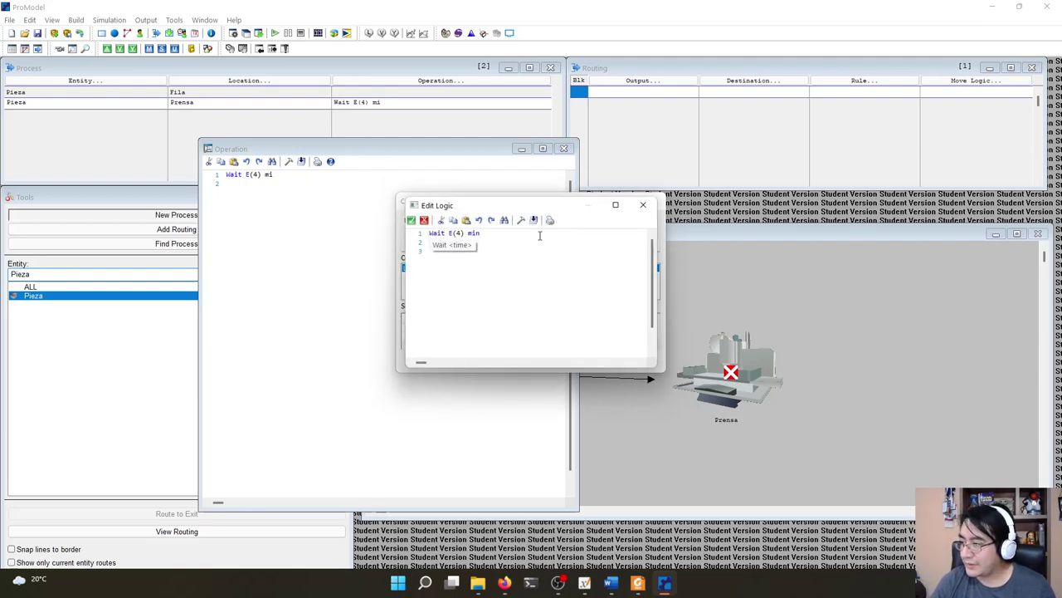
pyautogui.click(642, 205)
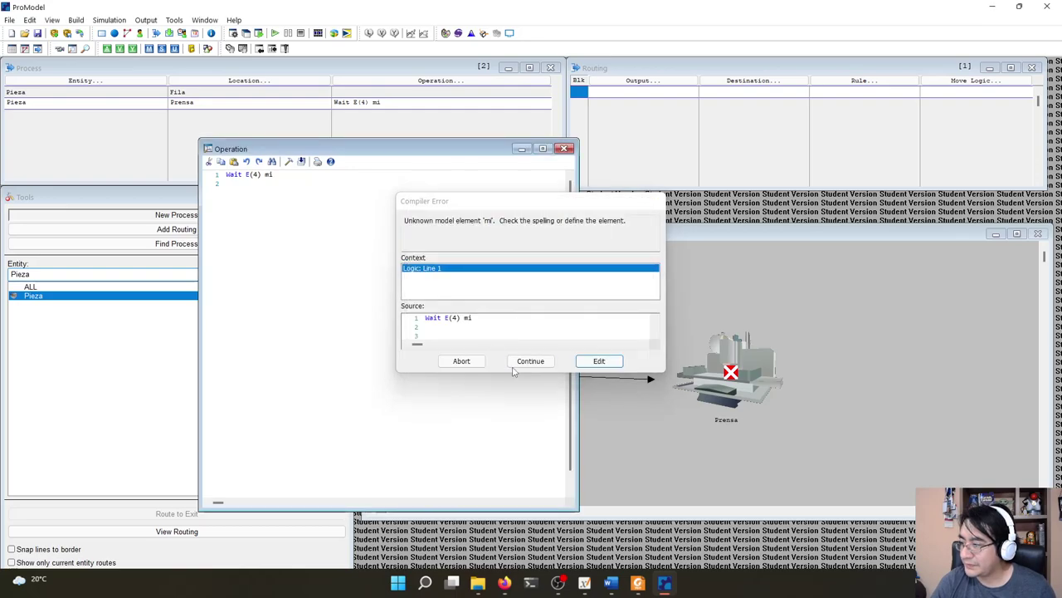
pyautogui.click(462, 361)
# - Restore the Prensa statement to Wait E(4) min, compile the logic and close the Operation window
pyautogui.click(295, 176)
pyautogui.write('n')
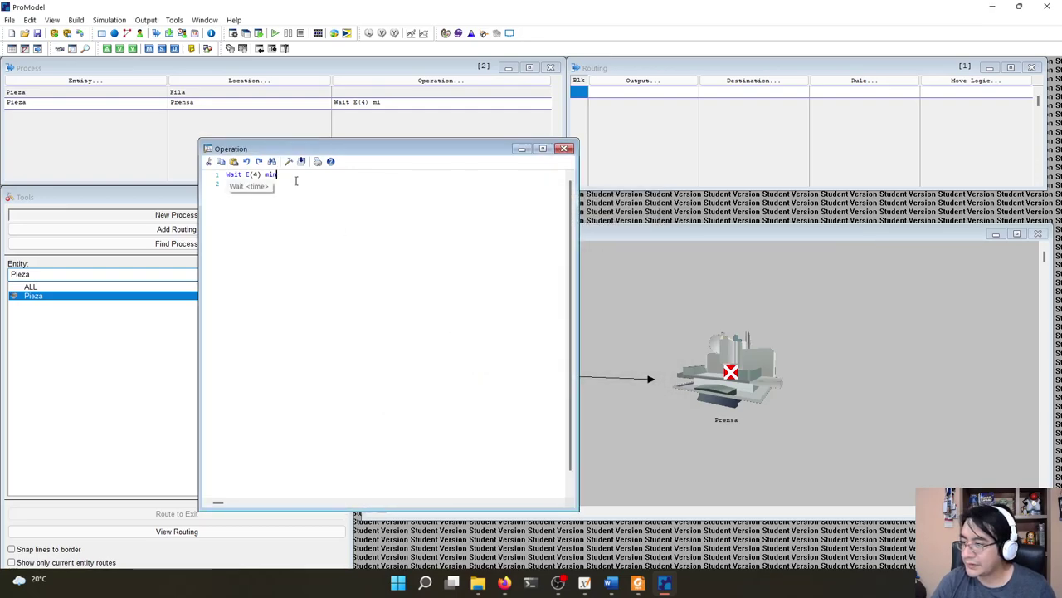
pyautogui.click(300, 161)
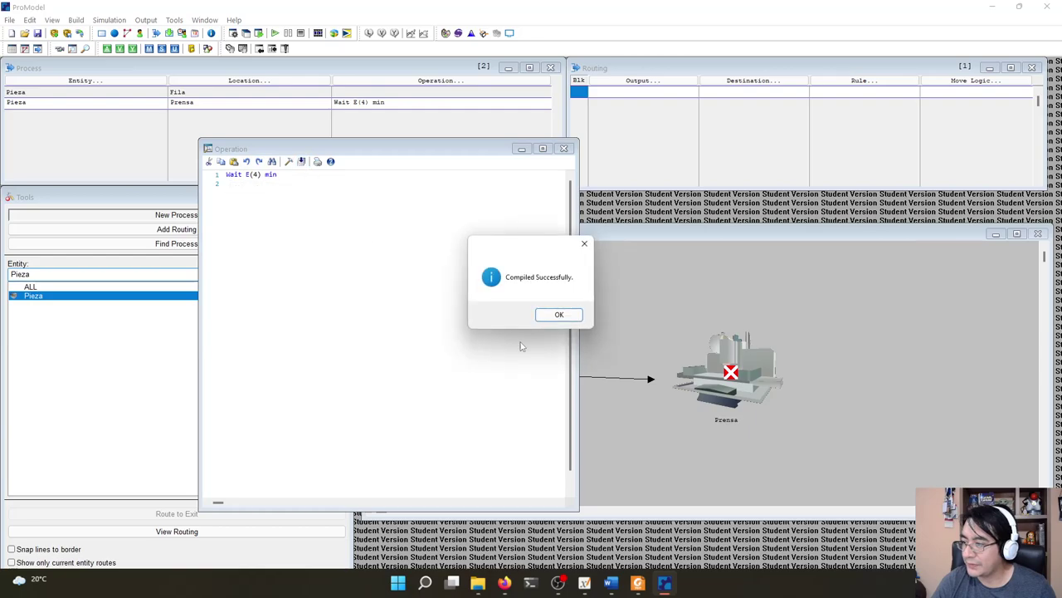
pyautogui.click(569, 317)
pyautogui.click(564, 148)
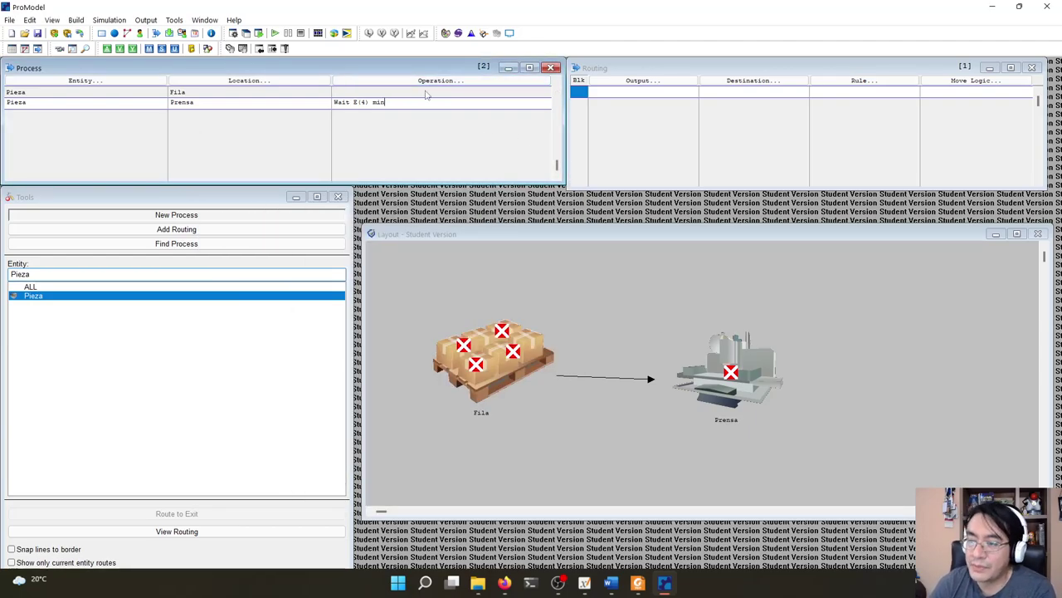
# - Define the Prensa routing with Pieza as the output and EXIT as the destination
pyautogui.click(639, 93)
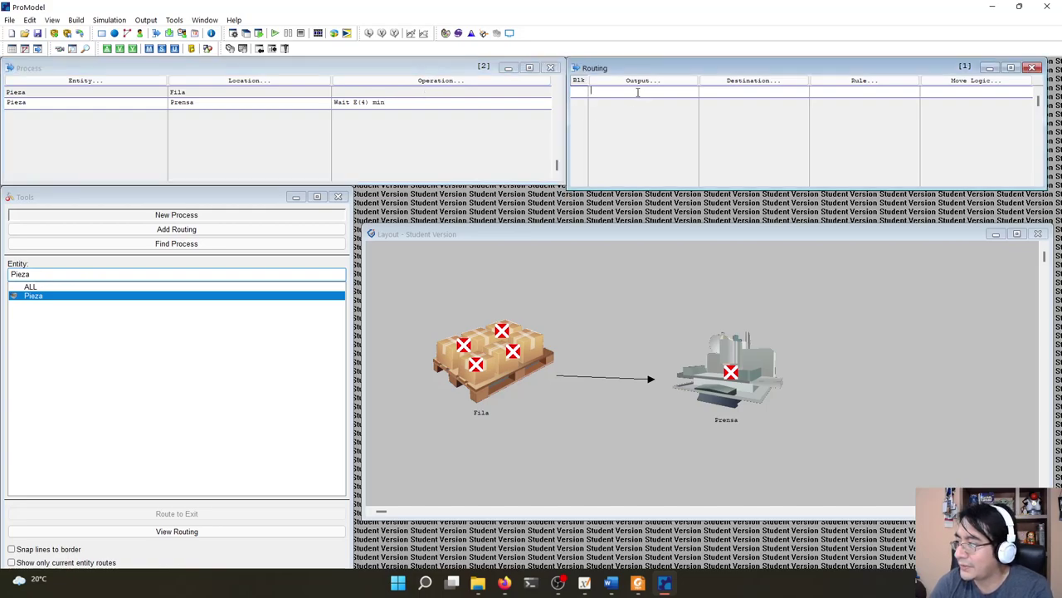
pyautogui.doubleClick(633, 124)
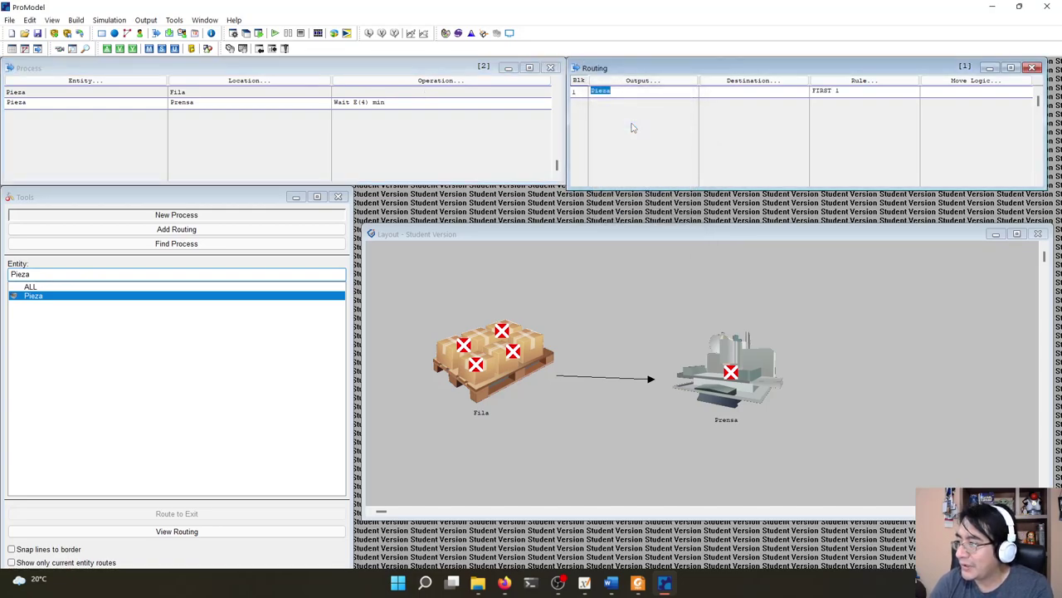
pyautogui.click(765, 93)
pyautogui.click(746, 133)
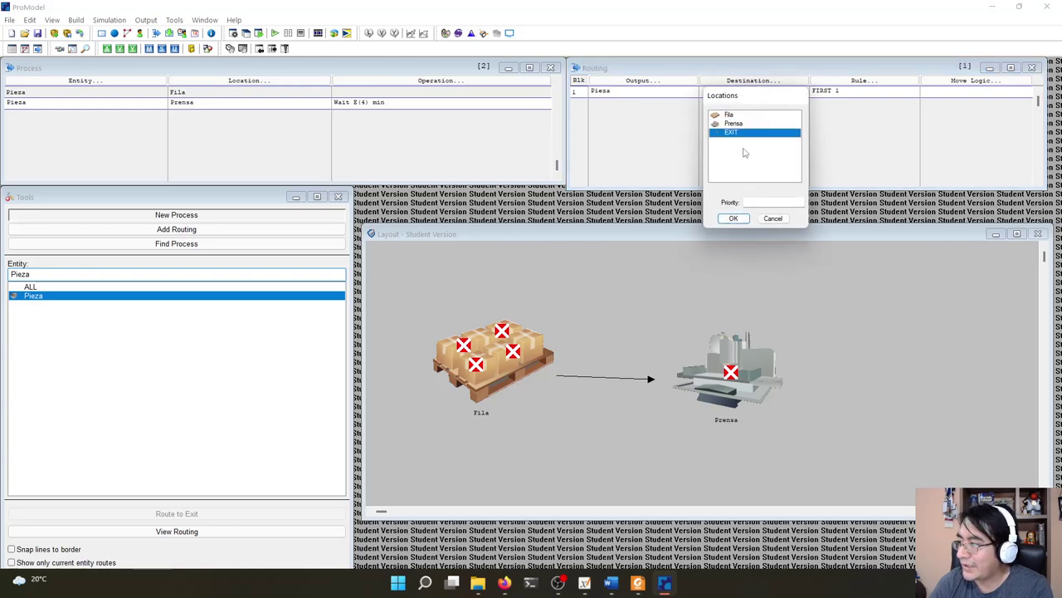
pyautogui.click(734, 219)
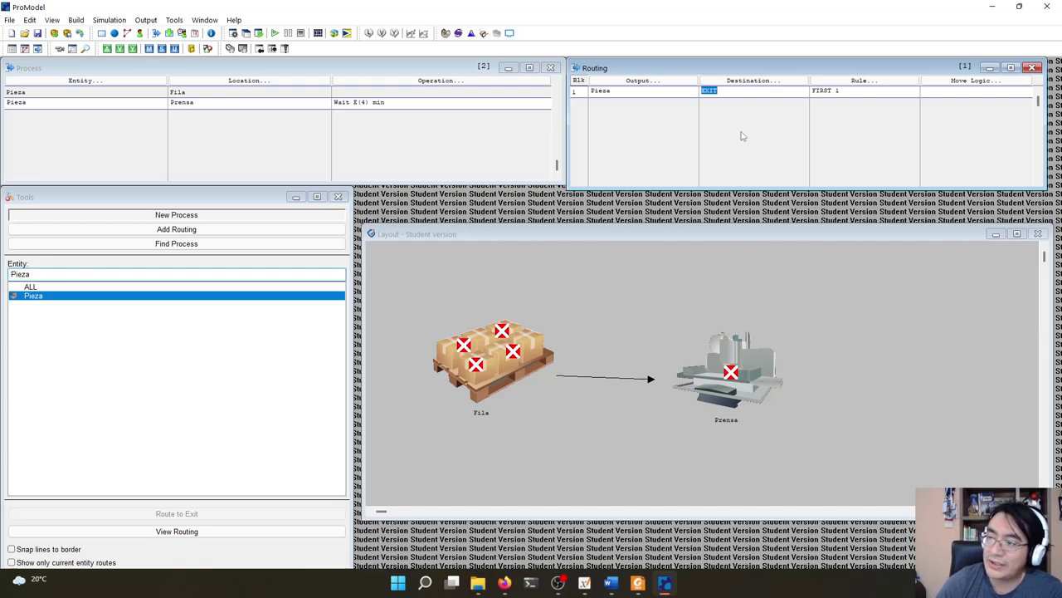
pyautogui.press('Return')
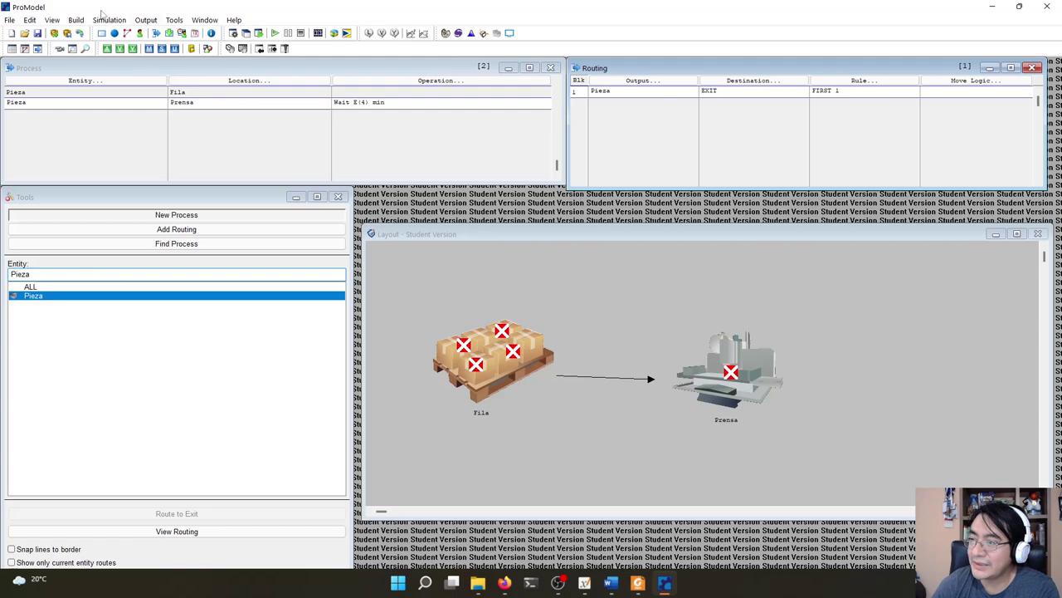
# - Set the simulation run time to 100 day in the Simulation Options, checking the required duration in the Word assignment
pyautogui.click(106, 19)
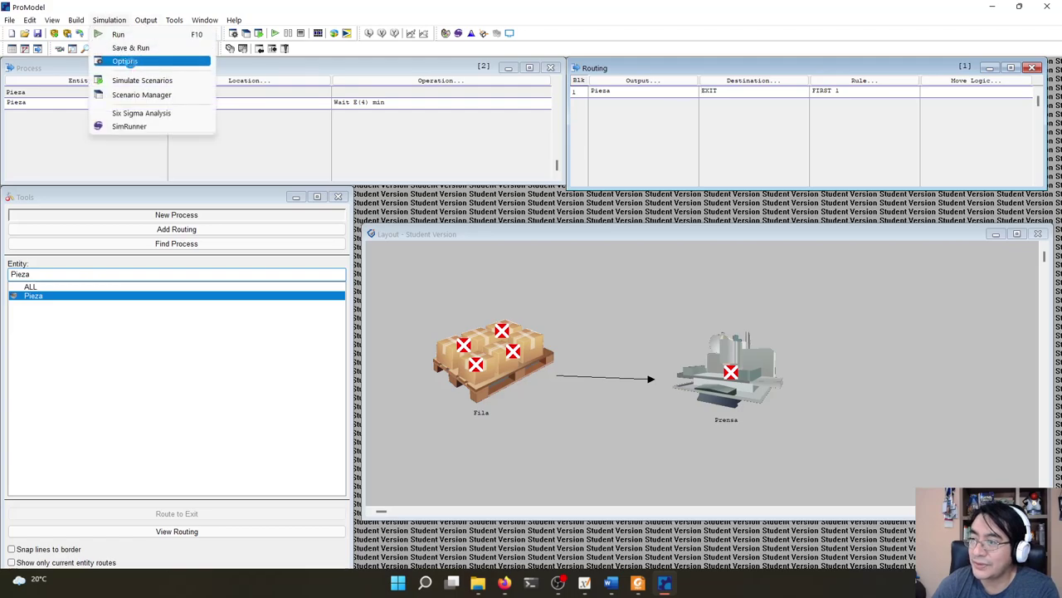
pyautogui.click(124, 61)
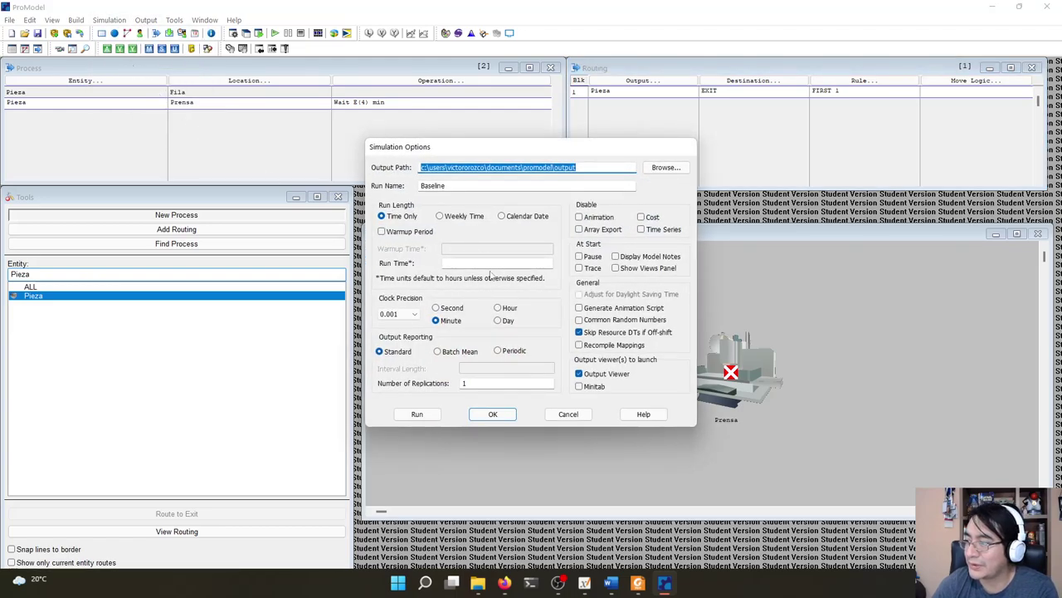
pyautogui.click(486, 264)
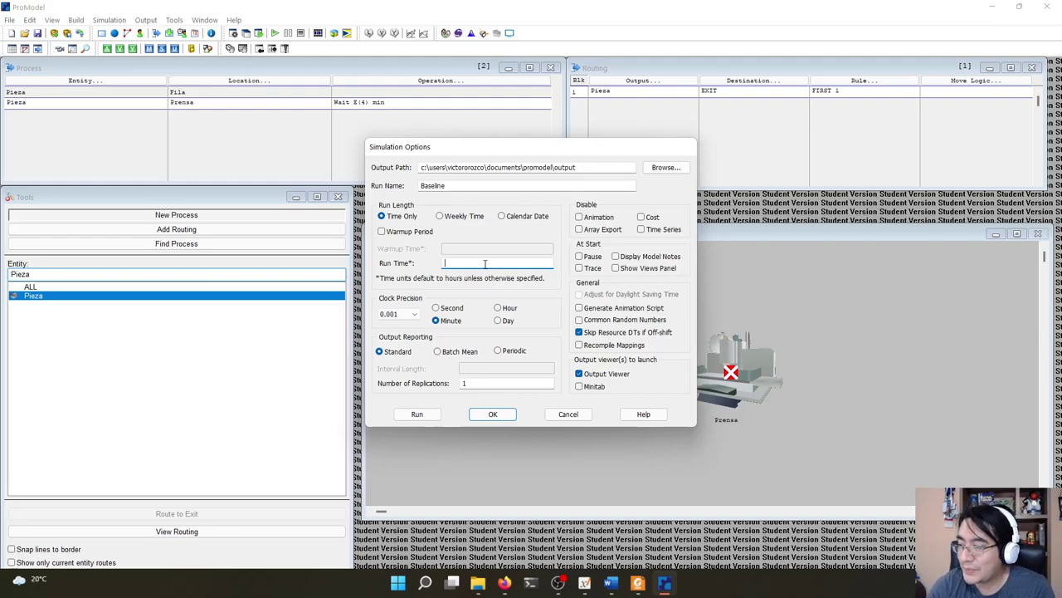
pyautogui.click(617, 586)
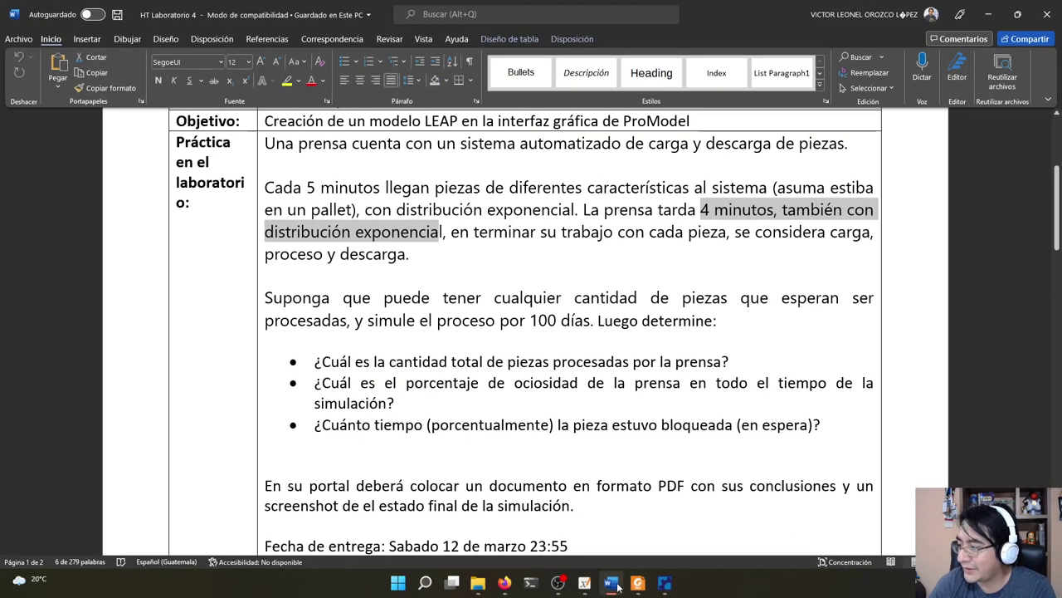
pyautogui.click(618, 586)
pyautogui.write('100 day')
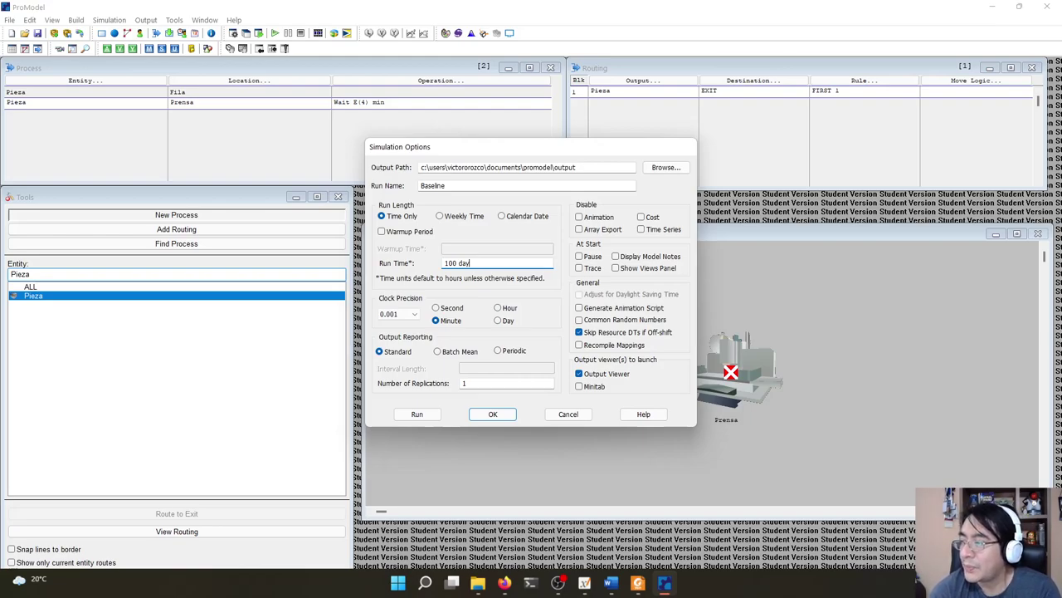
# - Review the Calendar Date and Weekly Time run lengths, return to Time Only and accept the simulation options with 1 replication
pyautogui.click(524, 216)
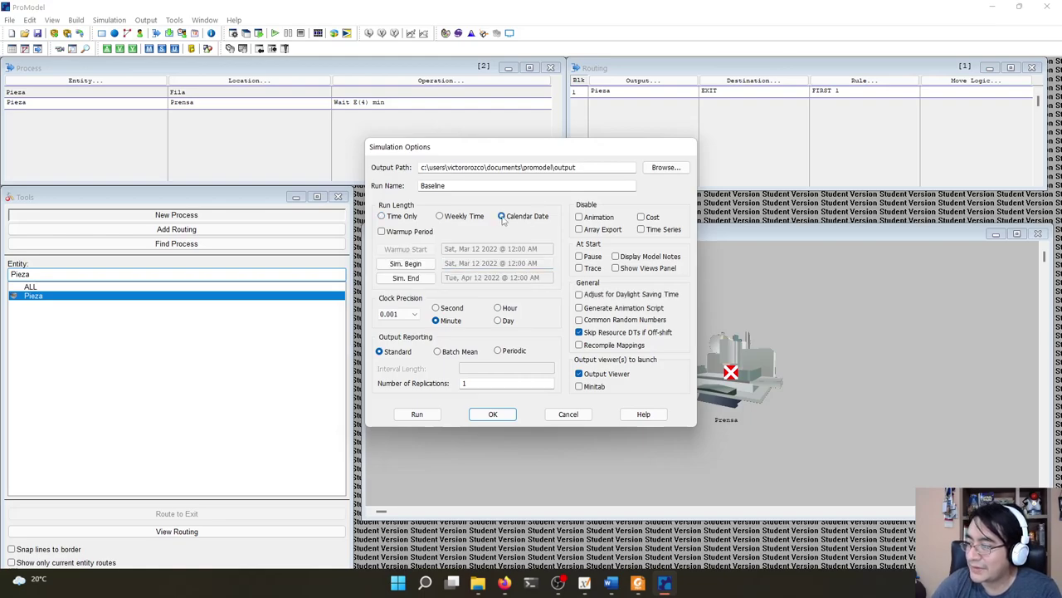
pyautogui.click(485, 217)
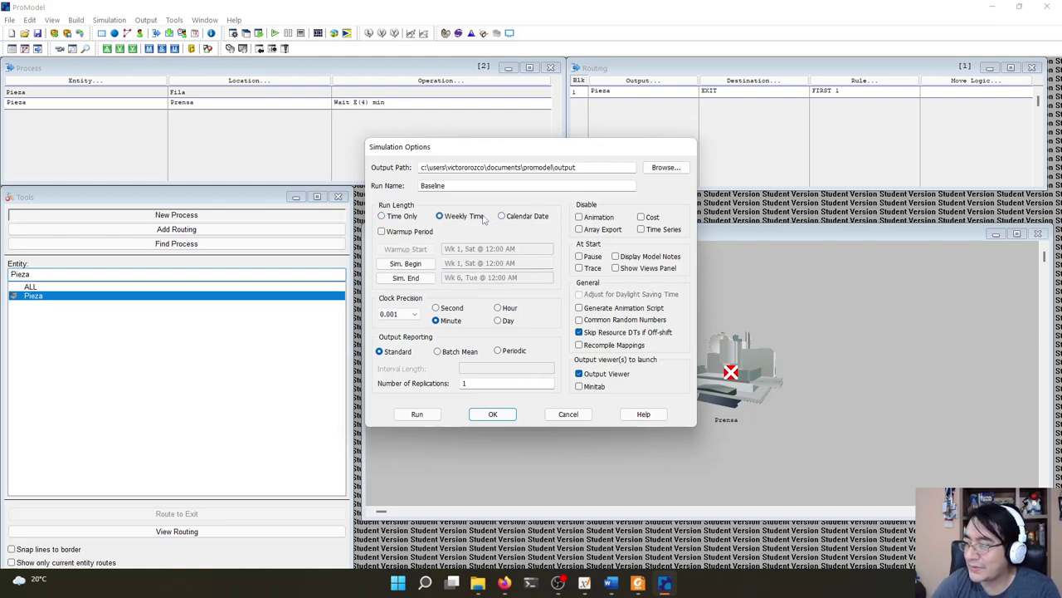
pyautogui.click(411, 219)
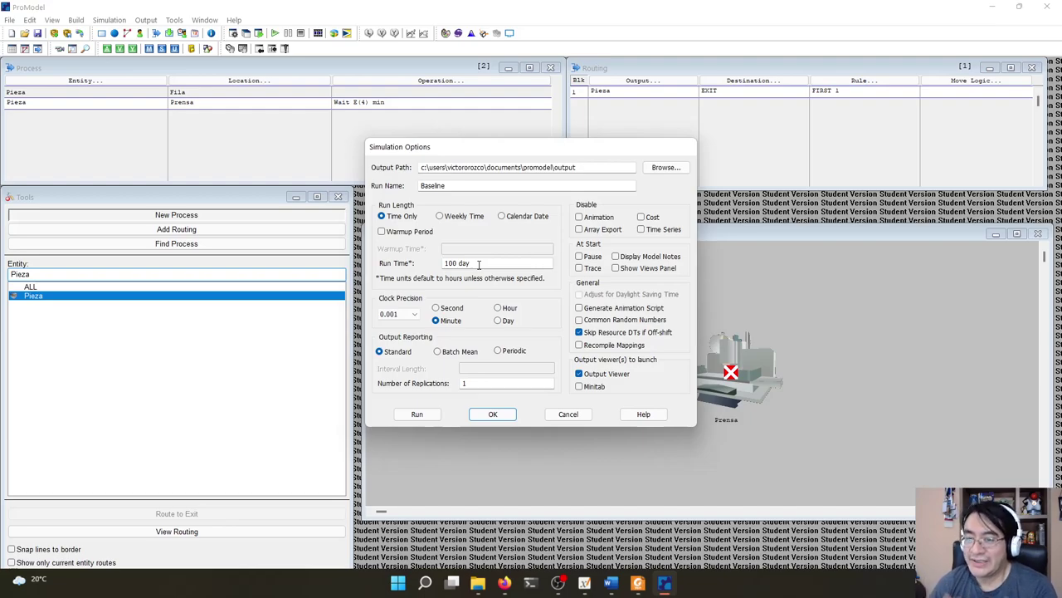
pyautogui.doubleClick(465, 383)
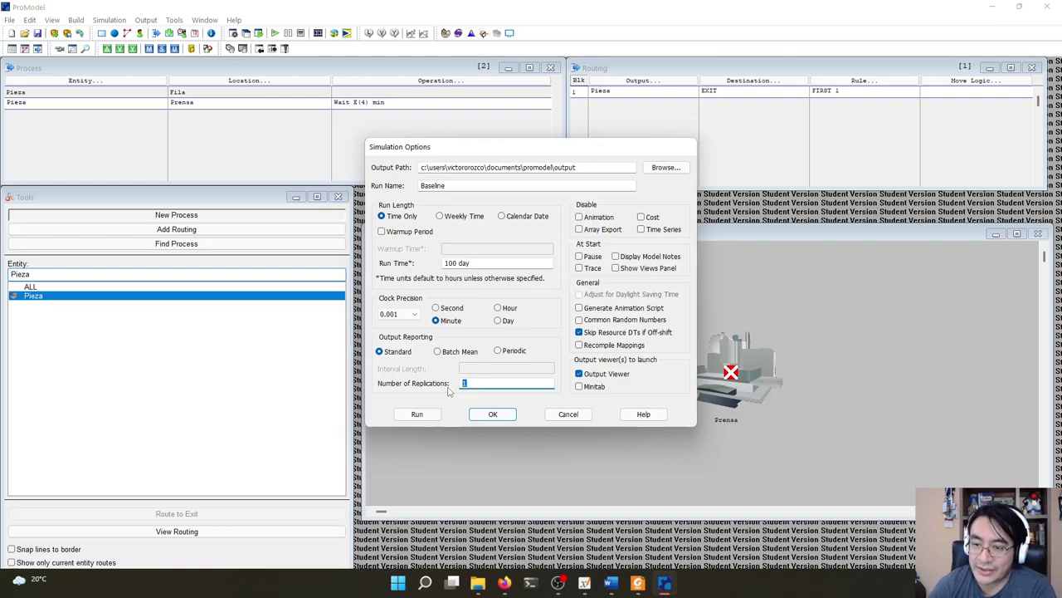
pyautogui.click(493, 414)
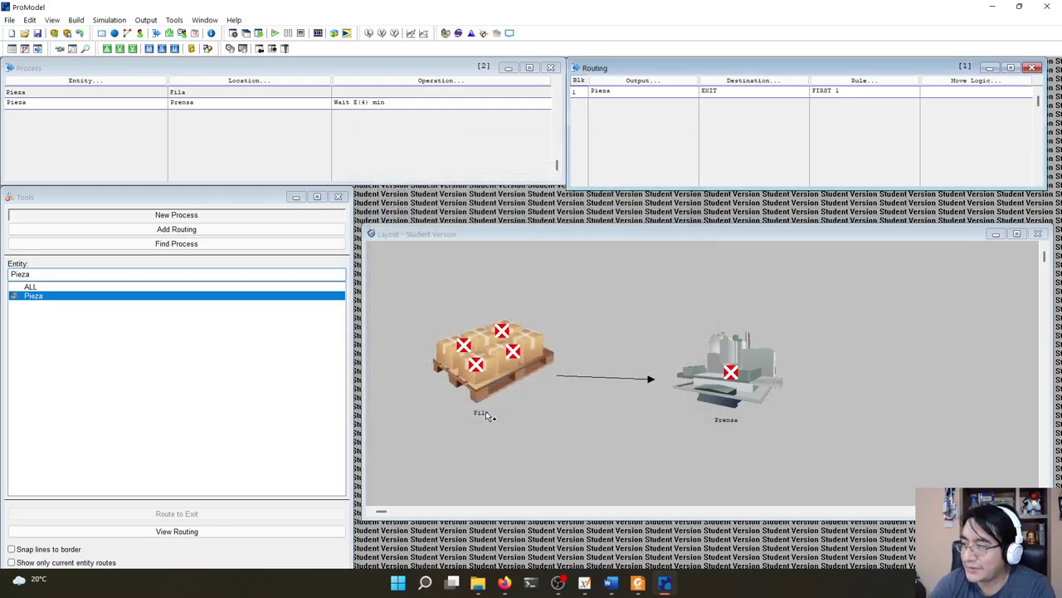
# - Run the simulation, saving the model as labpromodel.mod in the Desktop ProModel folder
pyautogui.click(274, 33)
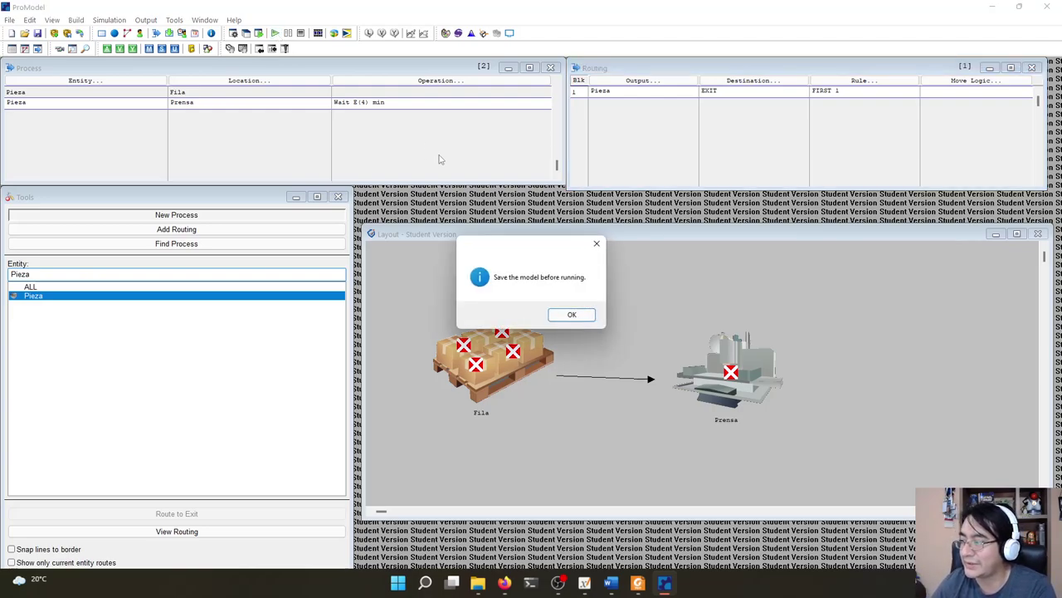
pyautogui.click(562, 316)
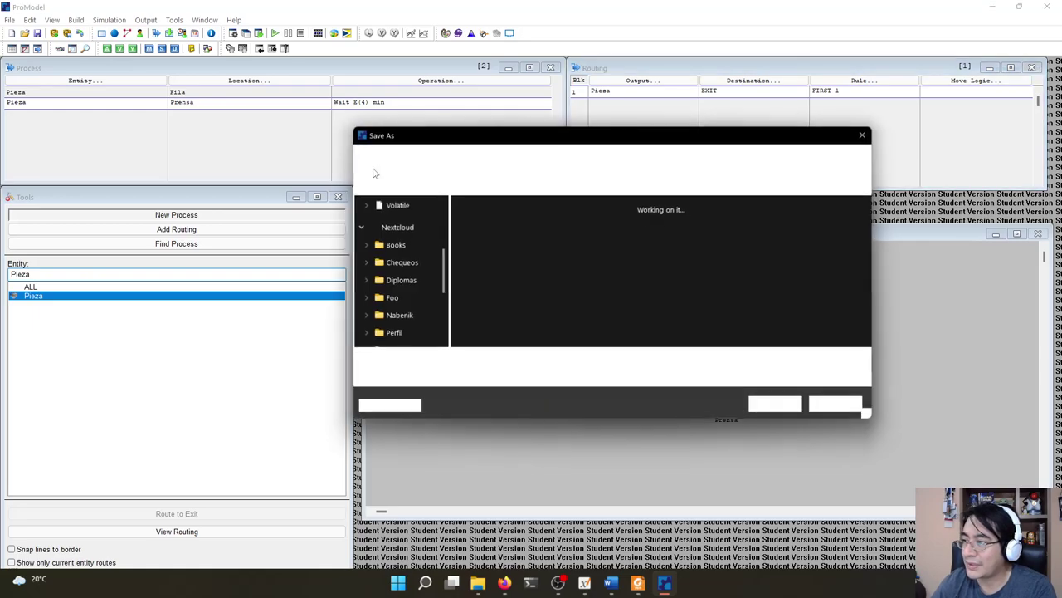
pyautogui.click(433, 361)
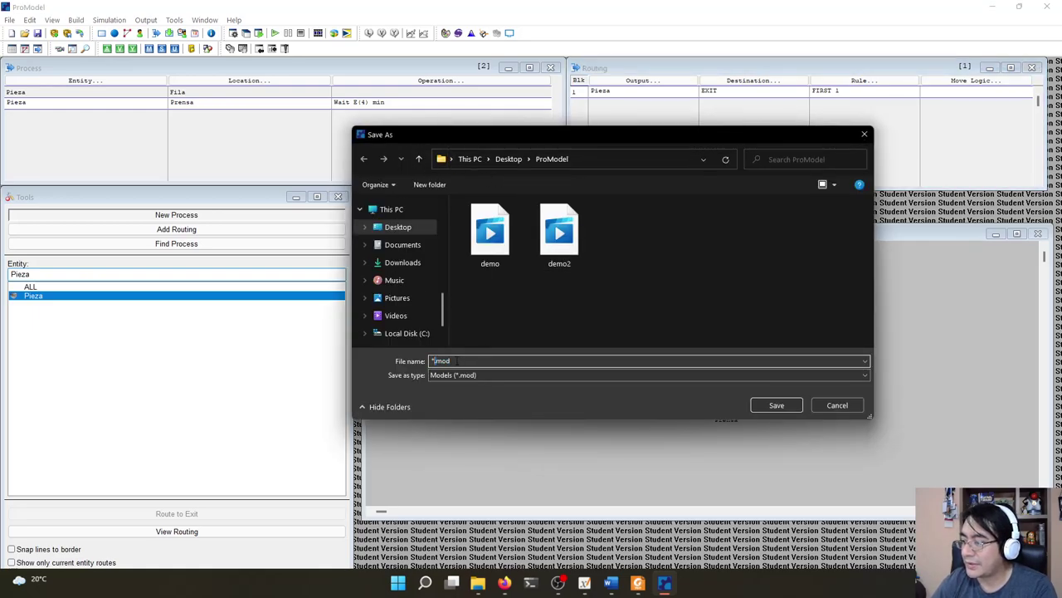
pyautogui.press('BackSpace')
pyautogui.write('lab')
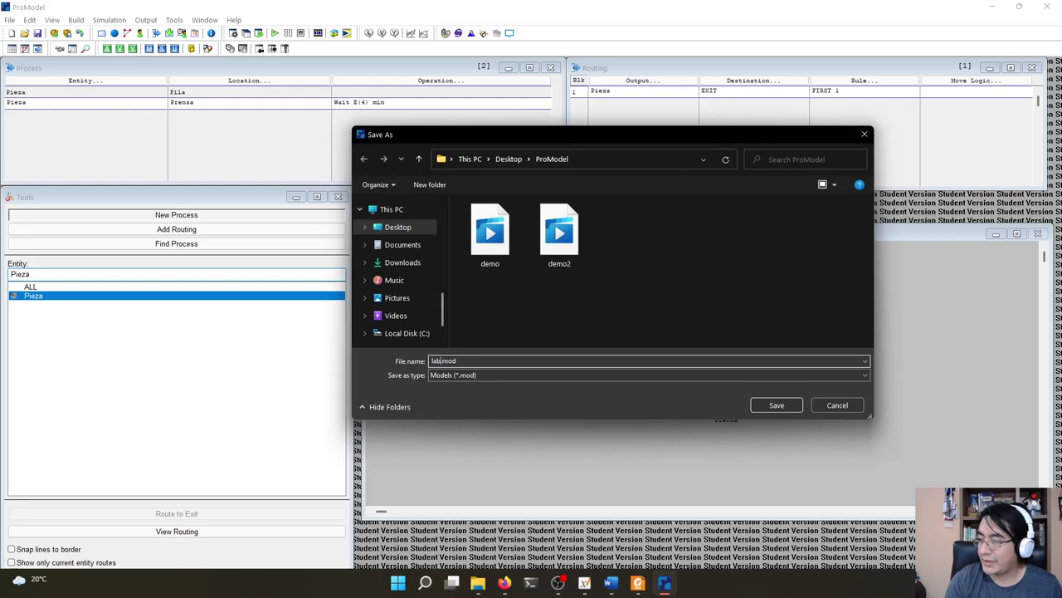
pyautogui.write('promodel')
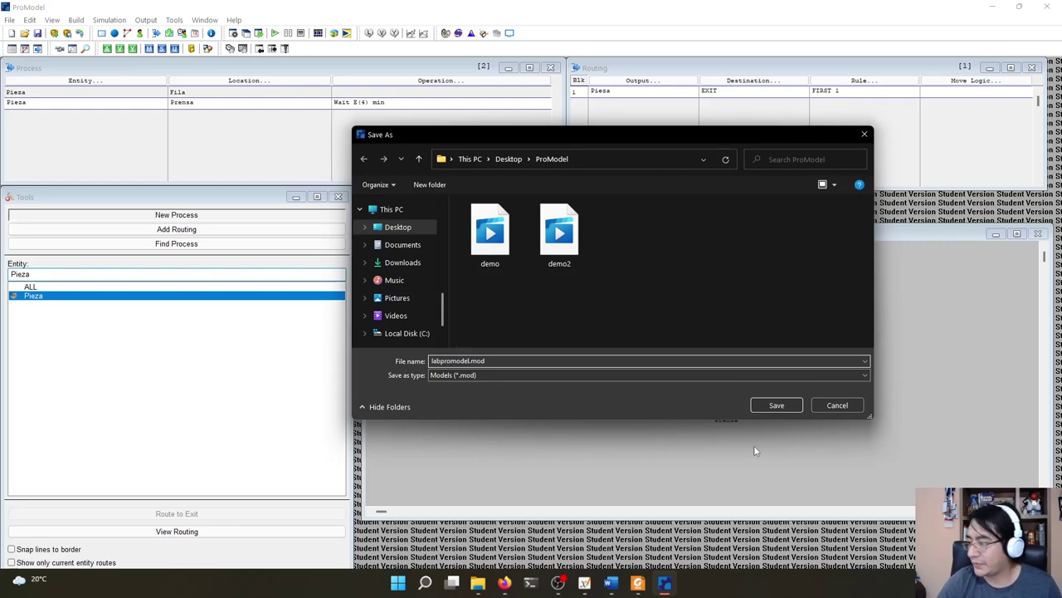
pyautogui.click(788, 405)
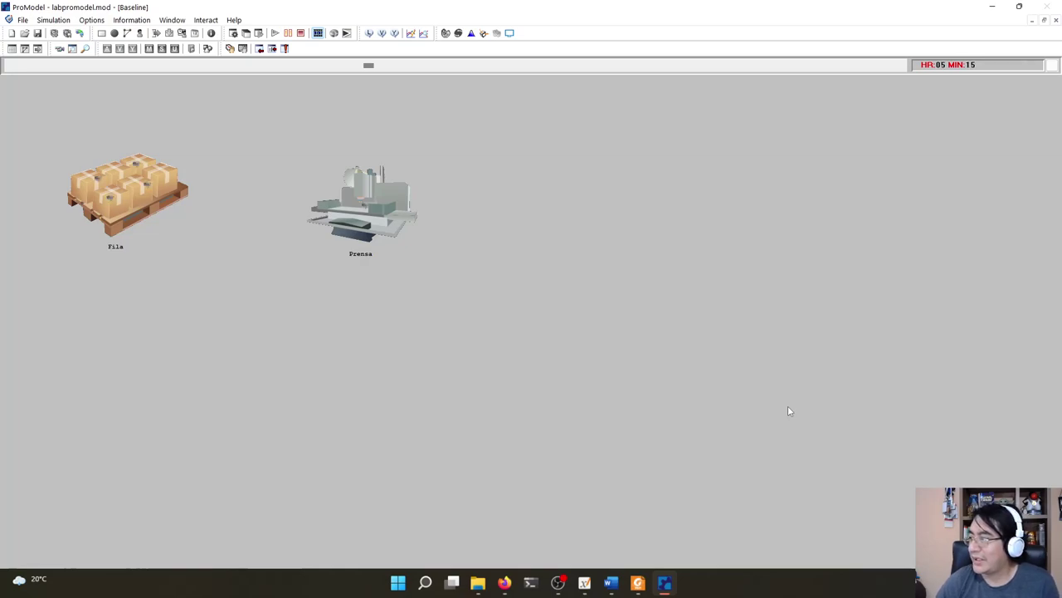
# - Vary the simulation speed between slow and near maximum, and turn the animation off to complete the run
pyautogui.moveTo(369, 65); pyautogui.dragTo(540, 70)
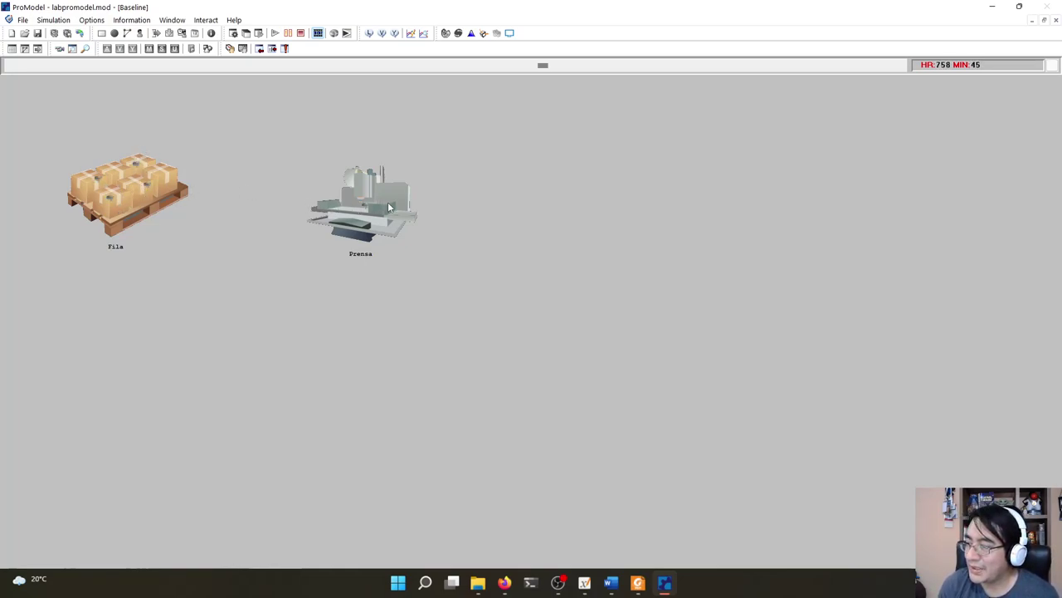
pyautogui.moveTo(543, 66); pyautogui.dragTo(212, 66)
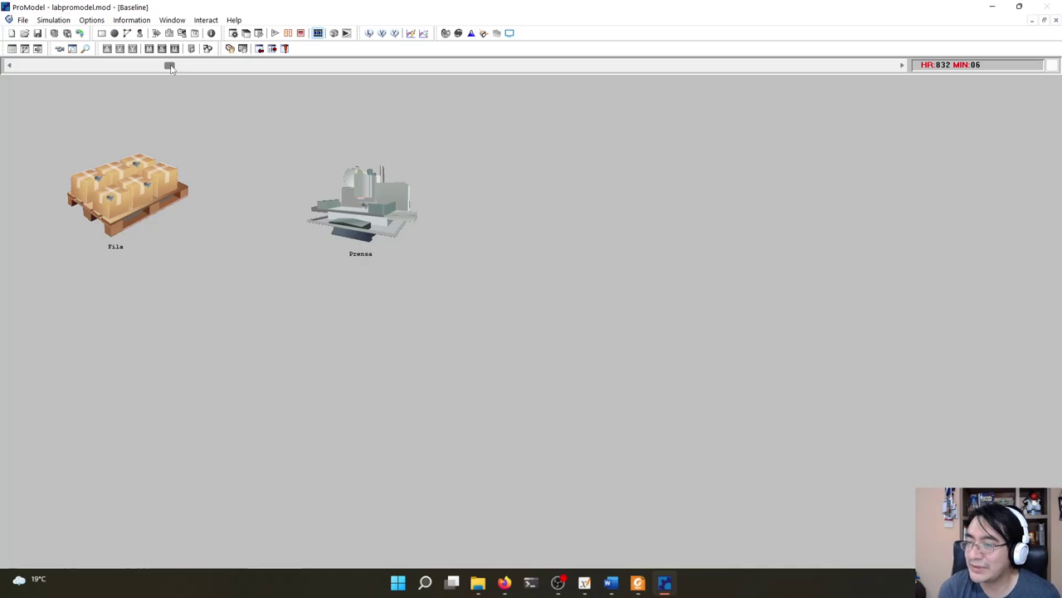
pyautogui.moveTo(170, 67); pyautogui.dragTo(867, 66)
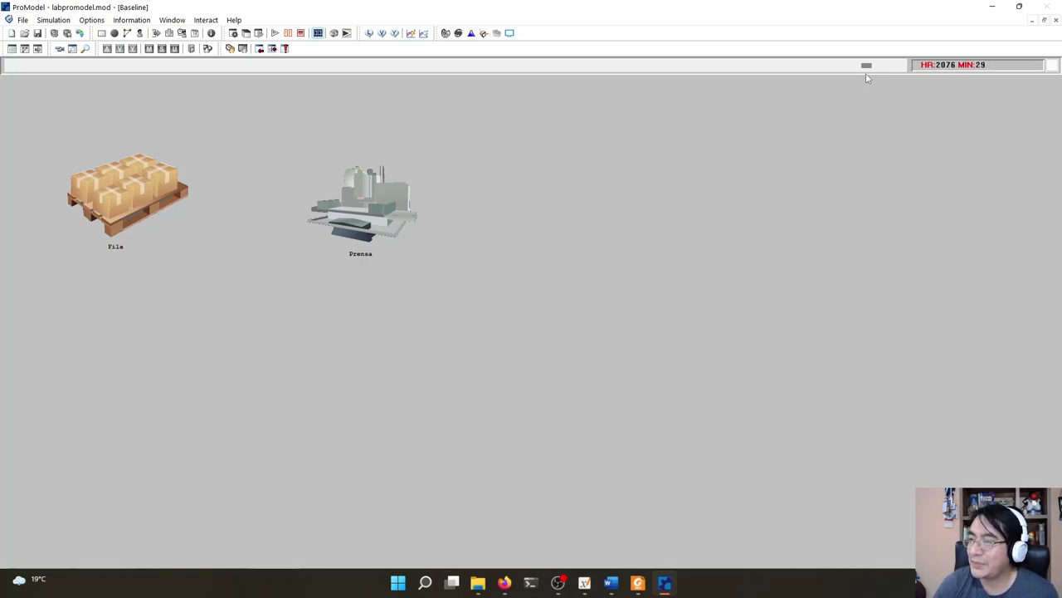
pyautogui.click(101, 21)
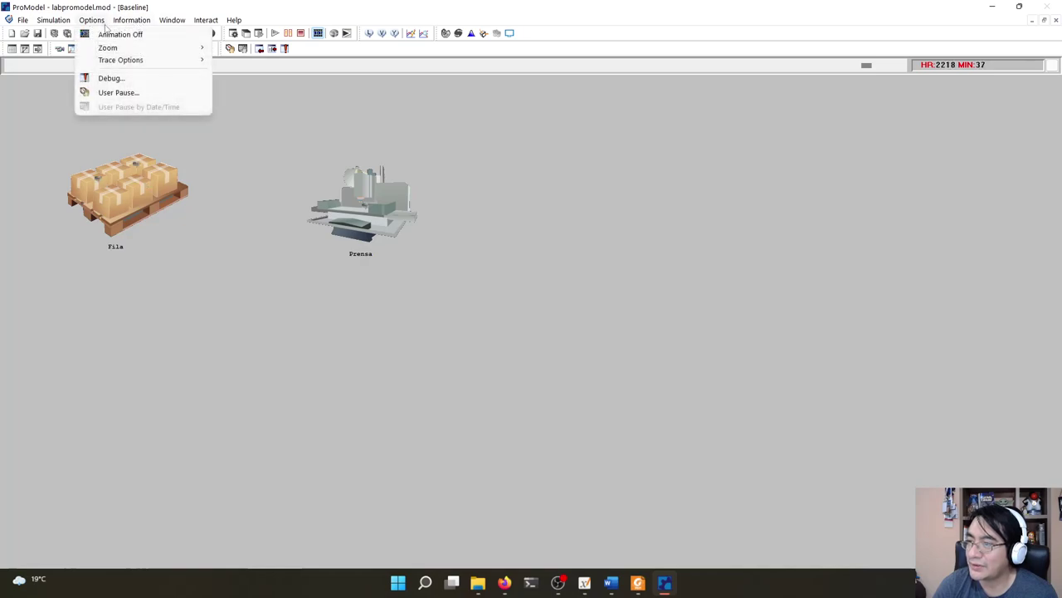
pyautogui.click(109, 35)
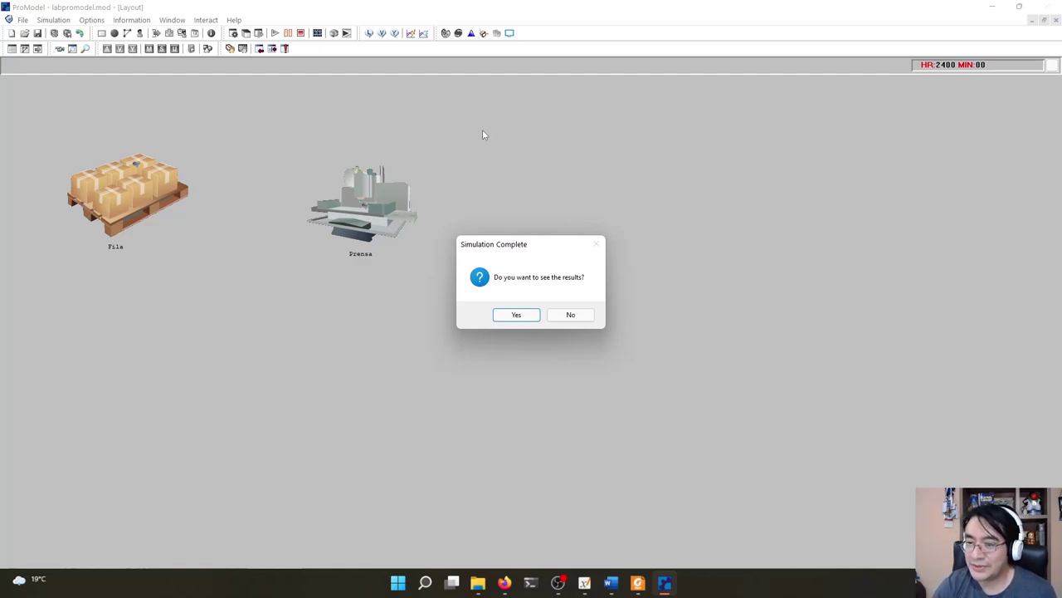
# - Open the simulation results and add an Entity Summary table for the pieces, checking the assignment's questions in Word
pyautogui.click(514, 314)
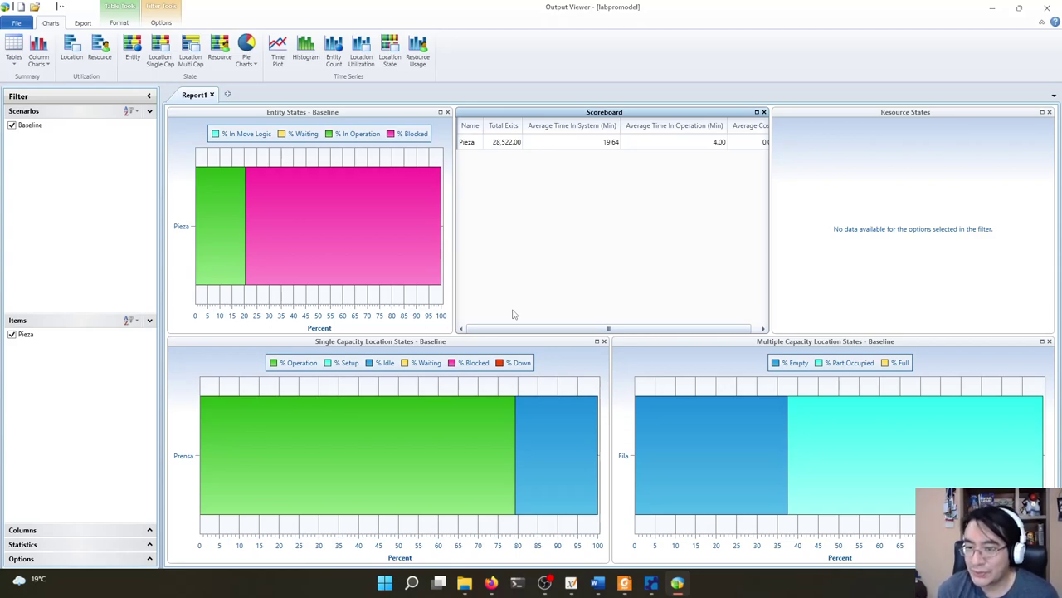
pyautogui.click(9, 63)
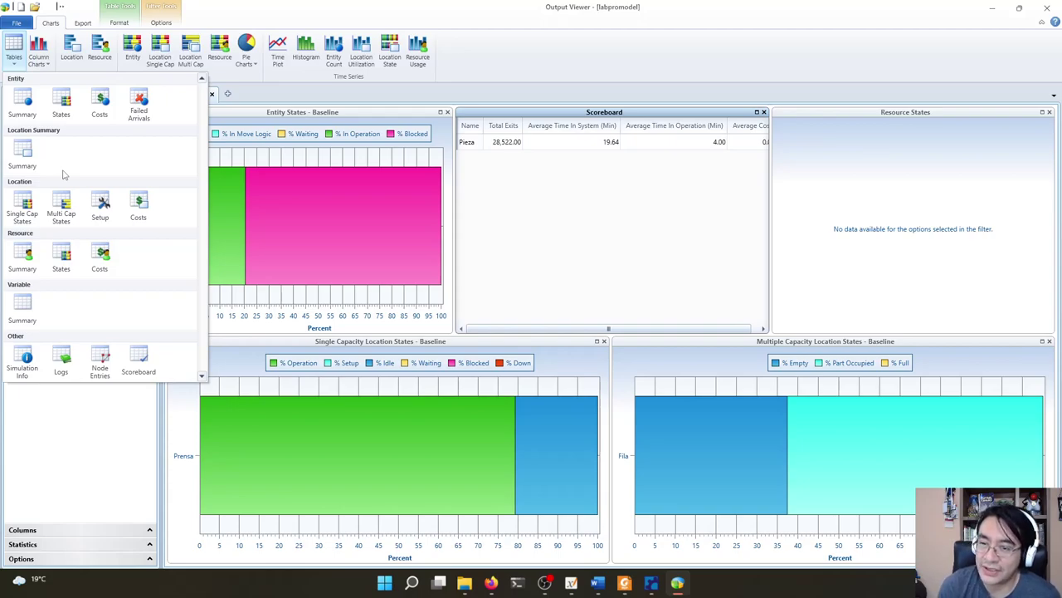
pyautogui.click(597, 582)
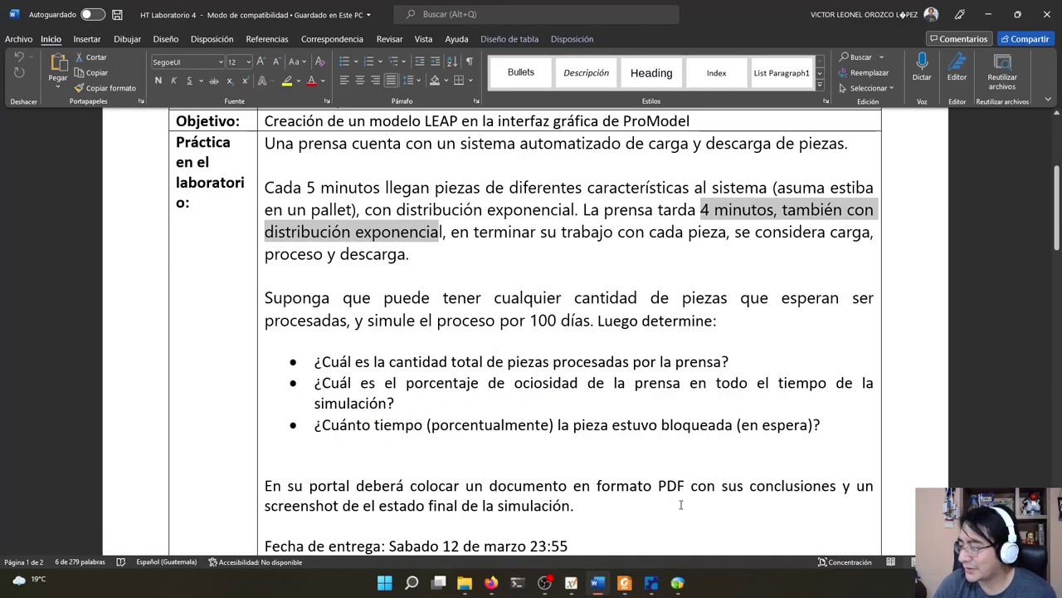
pyautogui.click(679, 585)
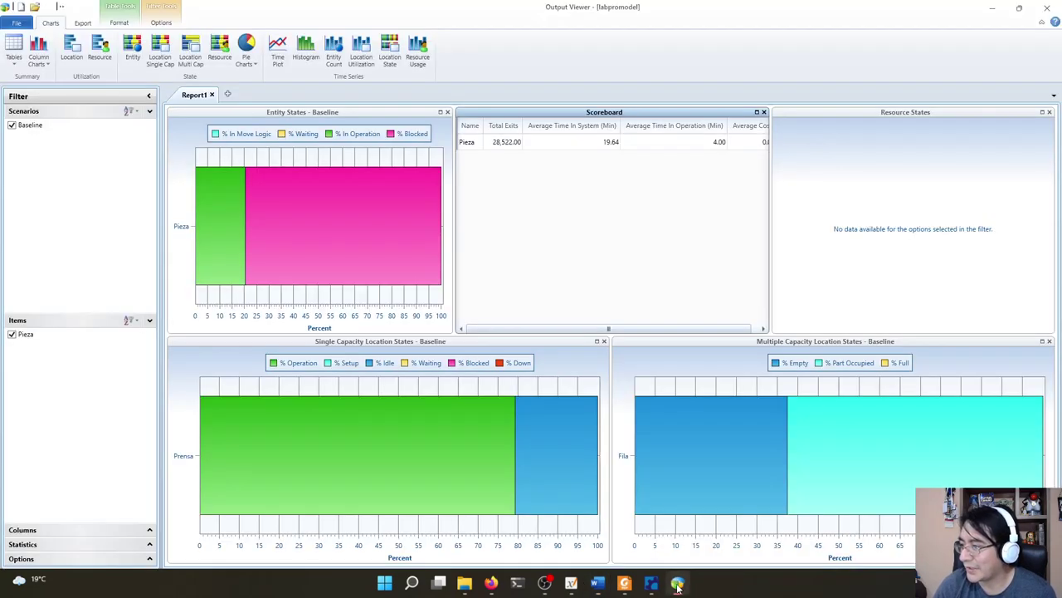
pyautogui.click(13, 53)
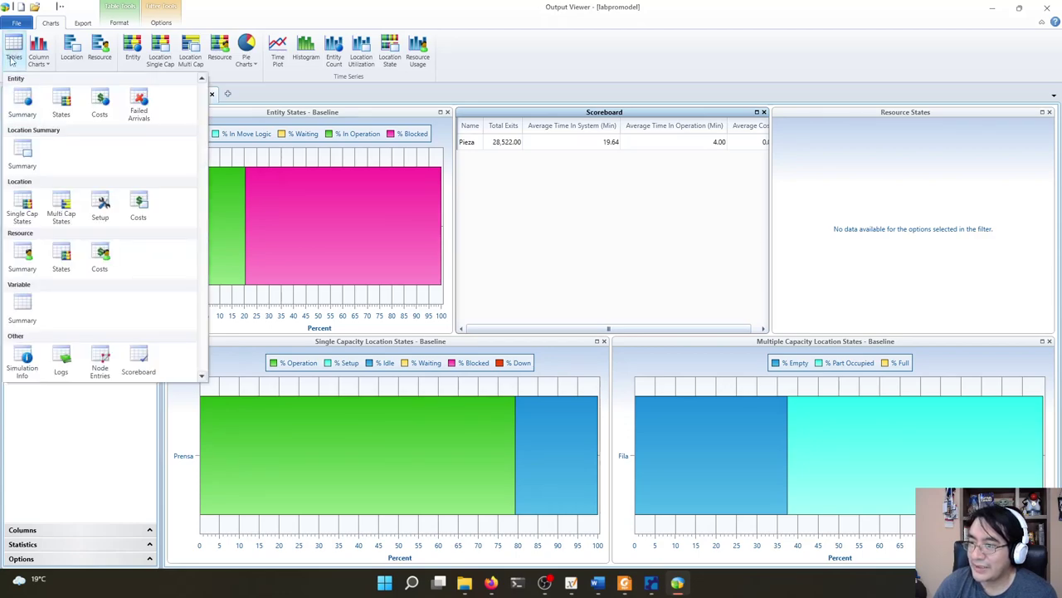
pyautogui.click(23, 102)
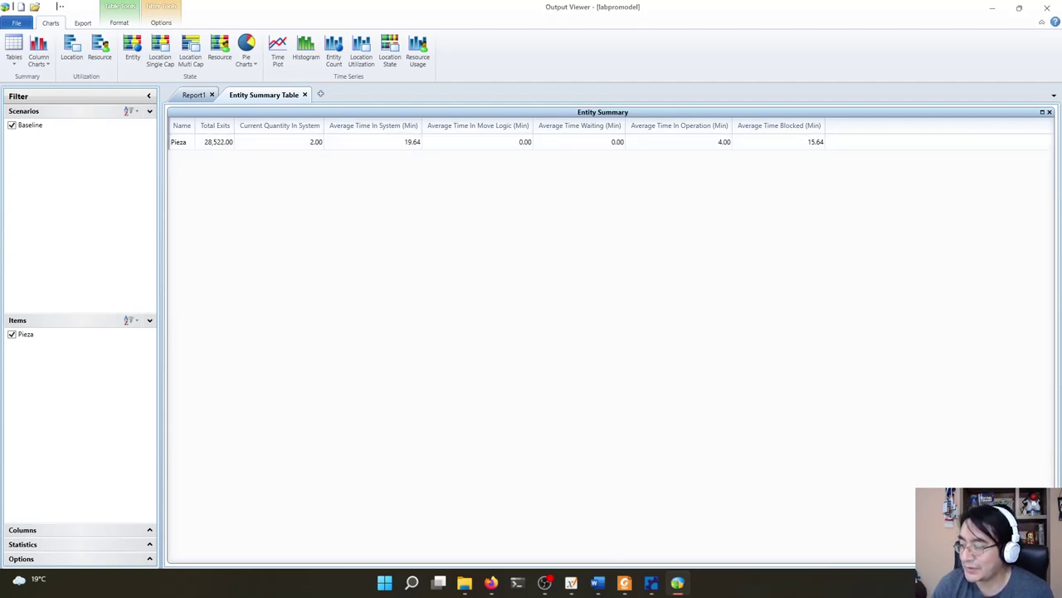
# - Highlight the question on the press's idle percentage in the Word assignment and add a Location Single Cap States table to the results
pyautogui.click(600, 584)
pyautogui.moveTo(322, 382); pyautogui.dragTo(415, 406)
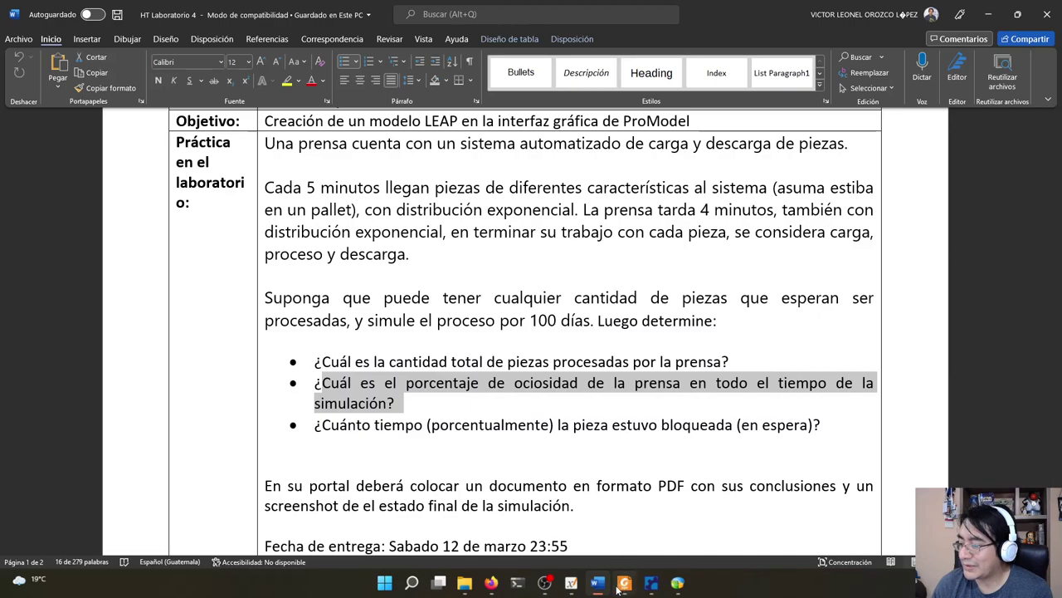
pyautogui.moveTo(609, 587)
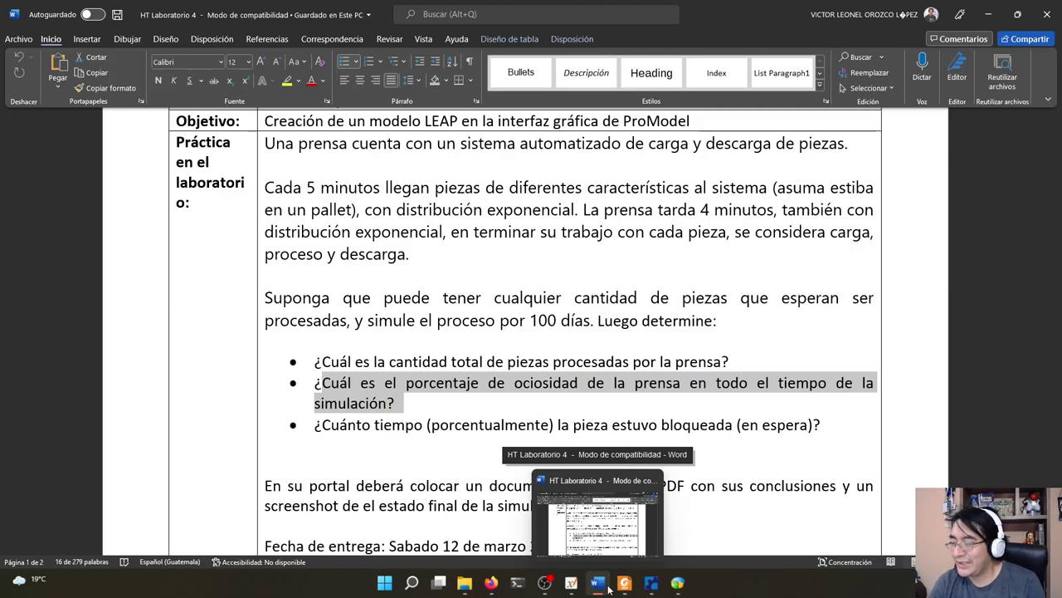
pyautogui.click(608, 586)
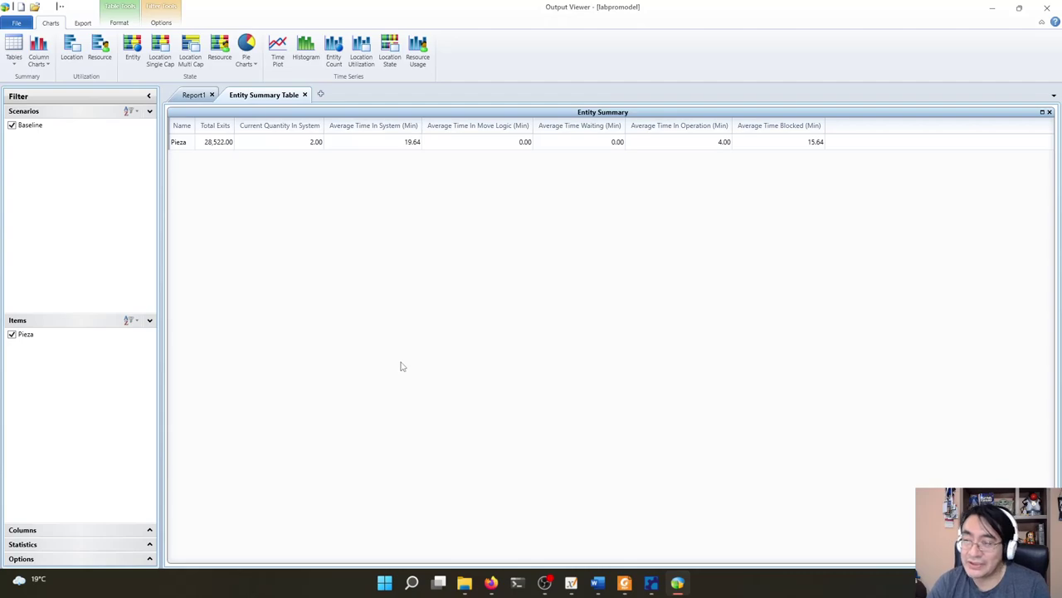
pyautogui.click(14, 56)
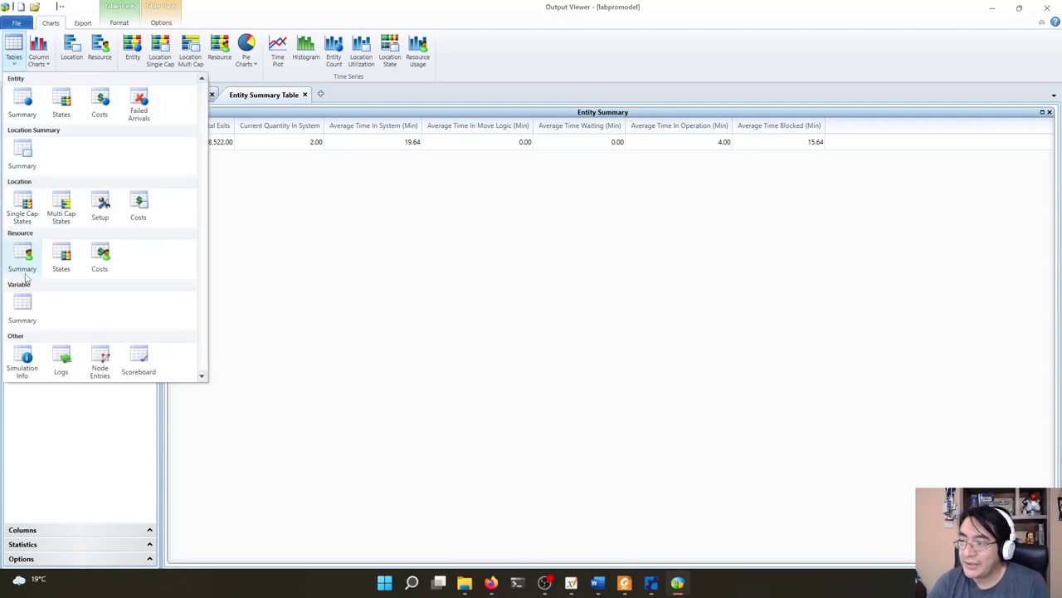
pyautogui.click(28, 212)
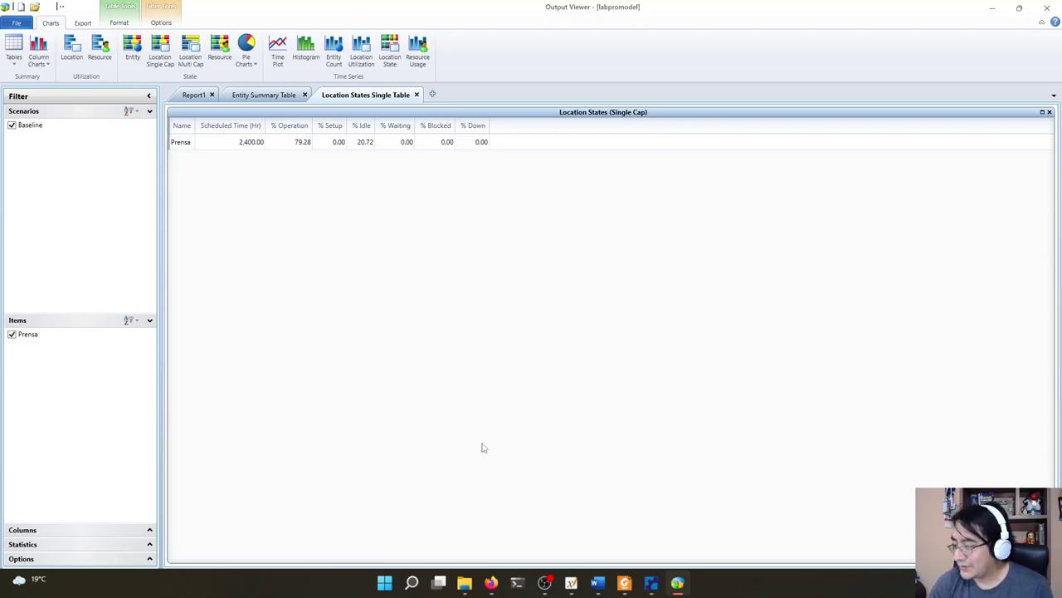
# - Check the blocked-time question in the Word assignment and add another Entity Summary table to the results
pyautogui.click(597, 583)
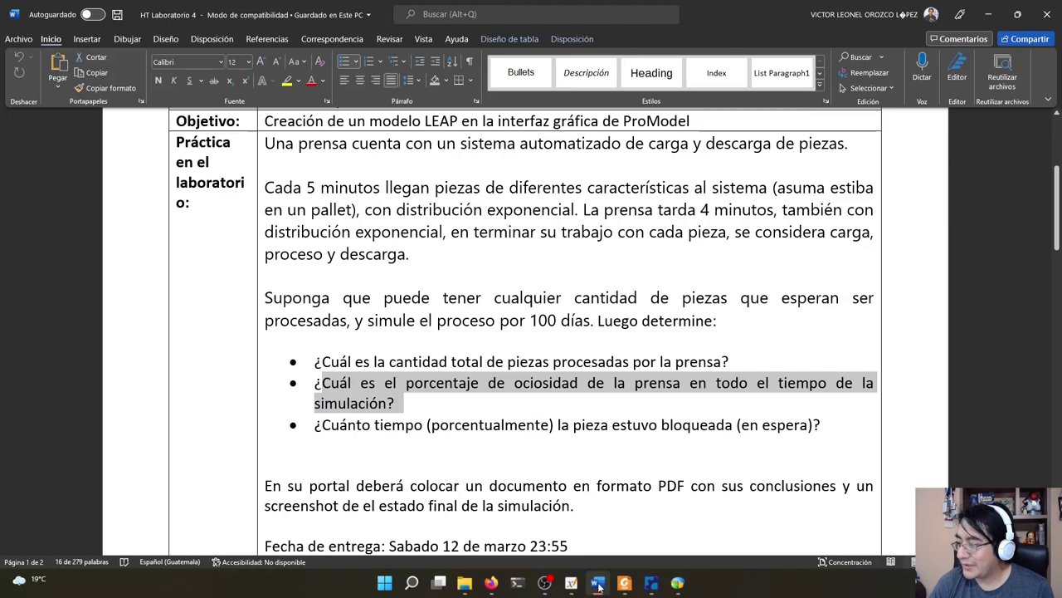
pyautogui.click(598, 582)
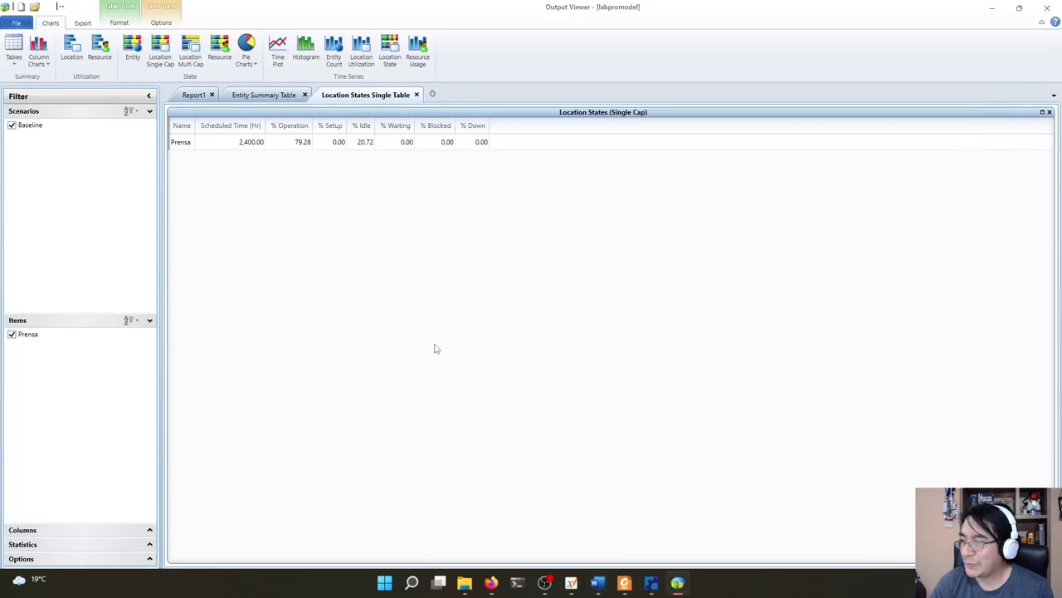
pyautogui.click(14, 54)
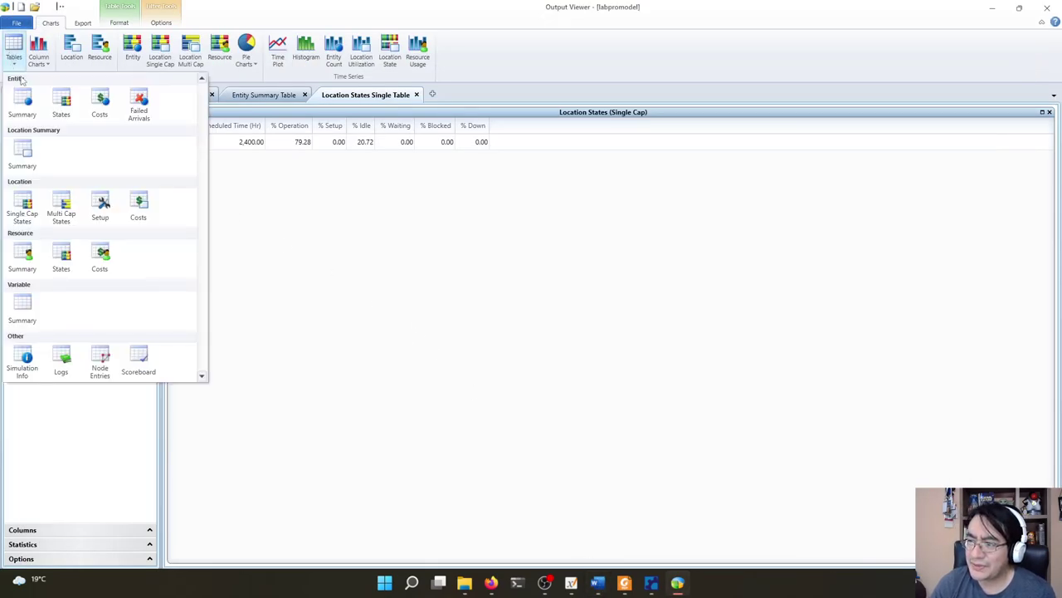
pyautogui.click(25, 101)
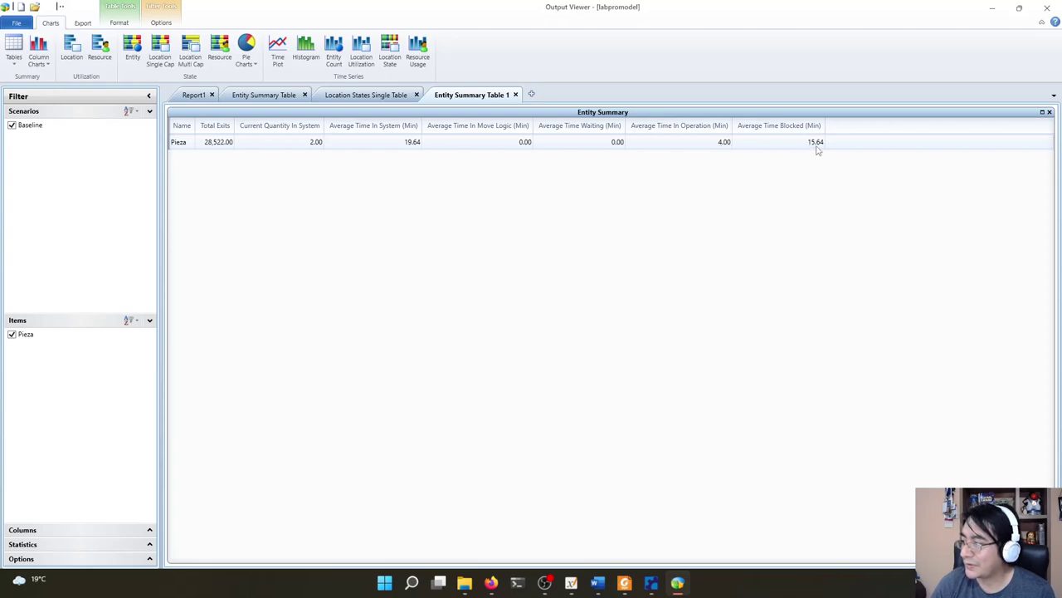
# - Calculate the pieces' blocked share of time in system in Calculadora by dividing 15.64 by 19.64, and close the calculator
pyautogui.click(385, 584)
pyautogui.write('calc')
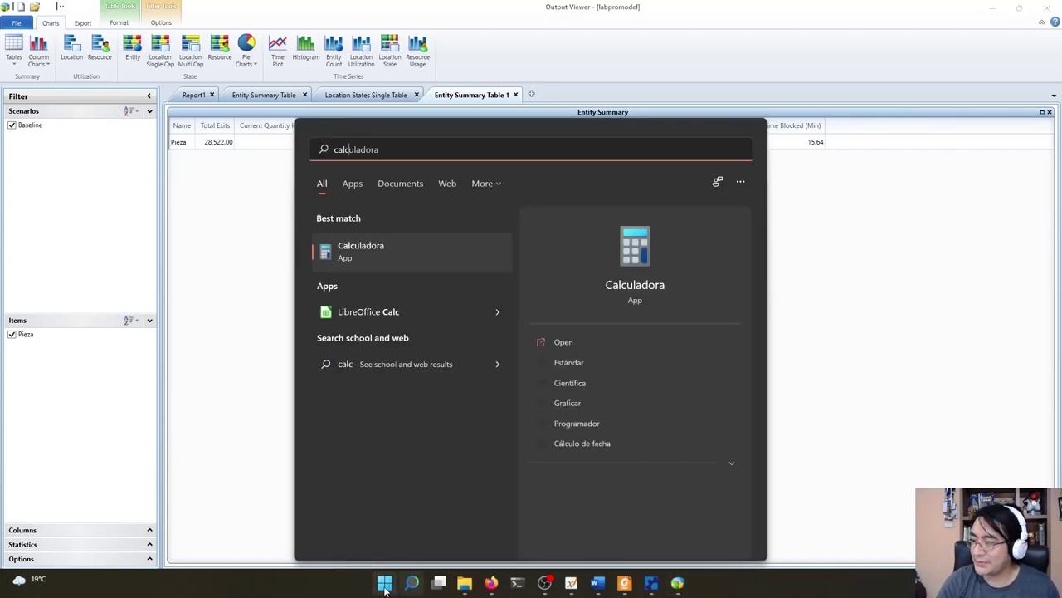
pyautogui.press('Return')
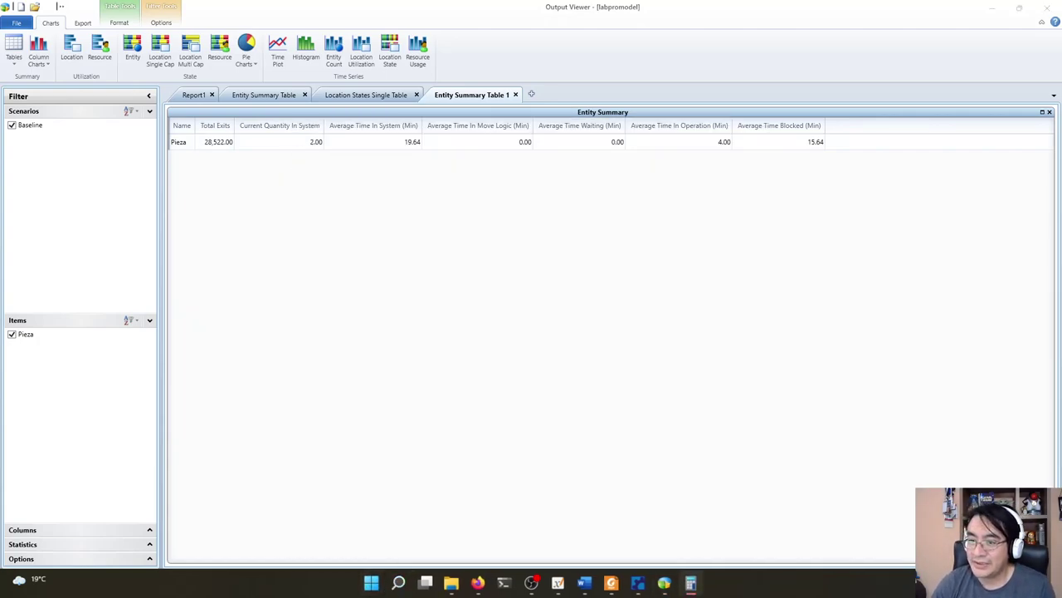
pyautogui.moveTo(544, 239); pyautogui.dragTo(475, 207)
pyautogui.write('15.64')
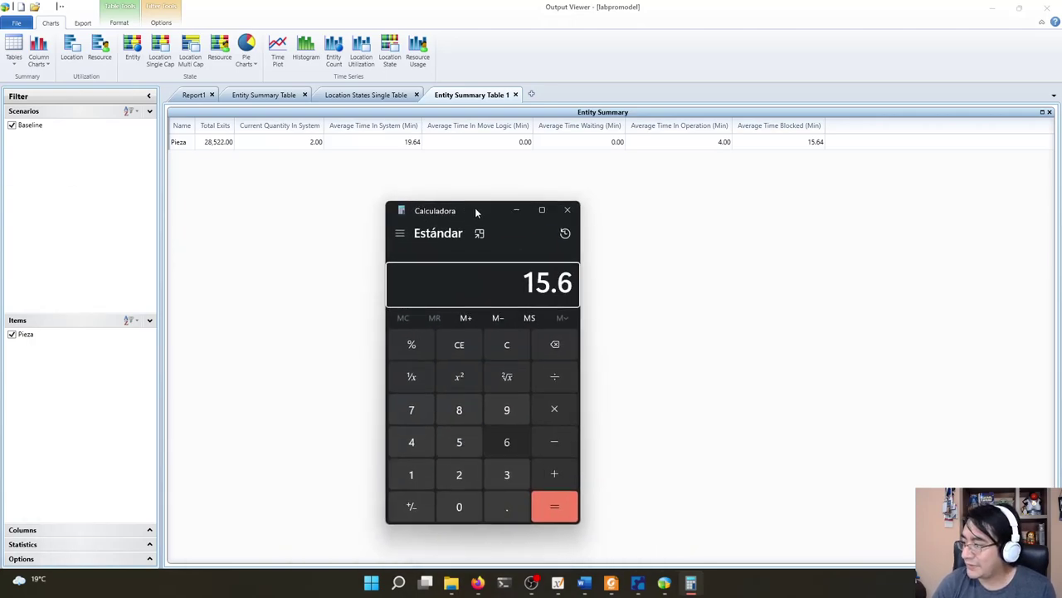
pyautogui.press('/')
pyautogui.write('19.6')
pyautogui.write('4')
pyautogui.press('Return')
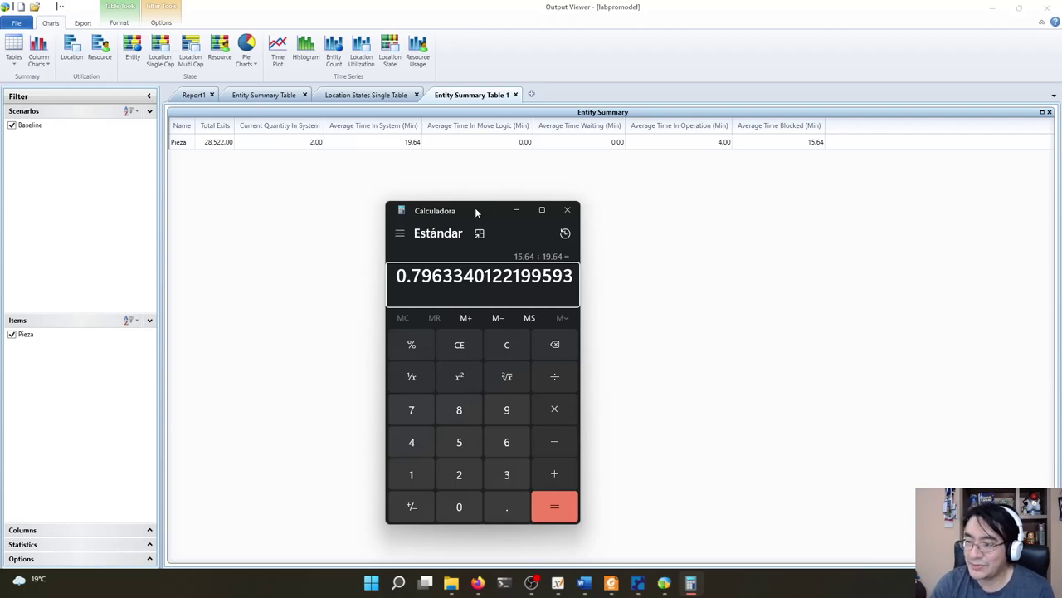
pyautogui.click(567, 211)
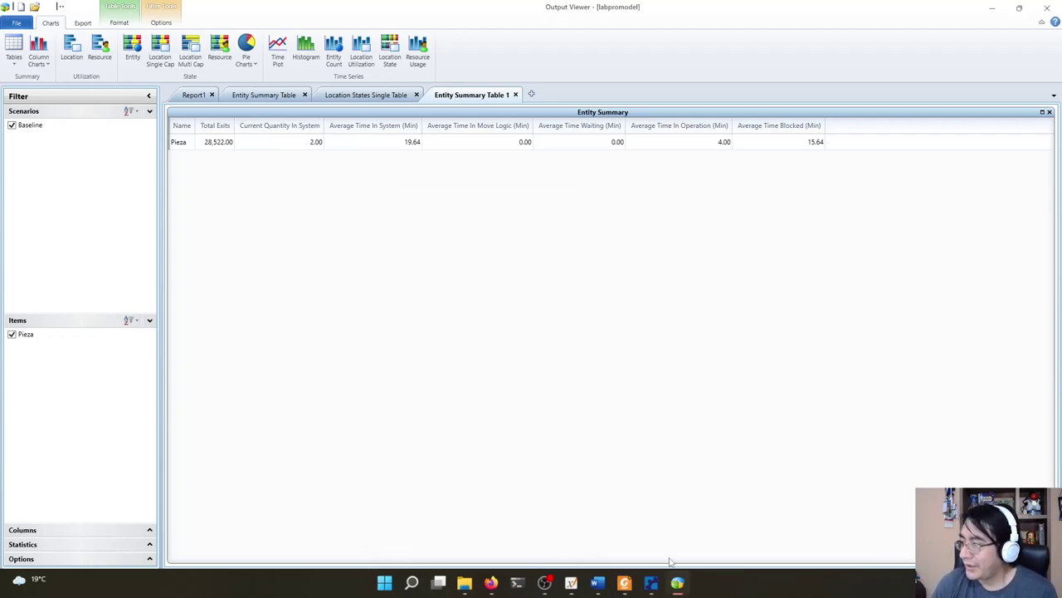